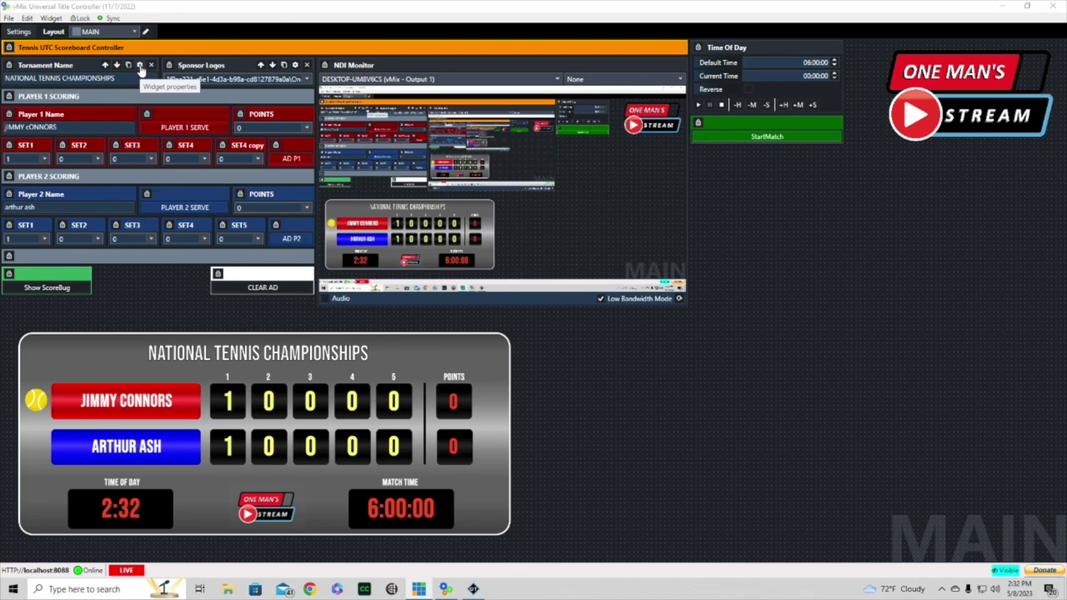
Step: Check the Tournament Name's TopText.Text mapping, then select the NATIONAL TENNIS CHAMPIONSHIPS text
click(139, 65)
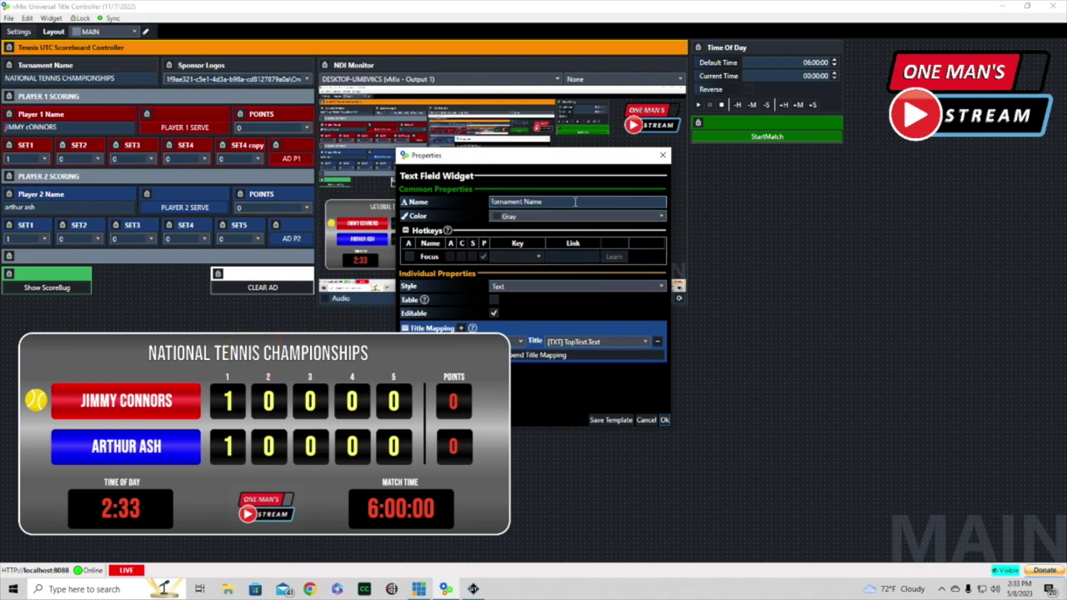
key(Return)
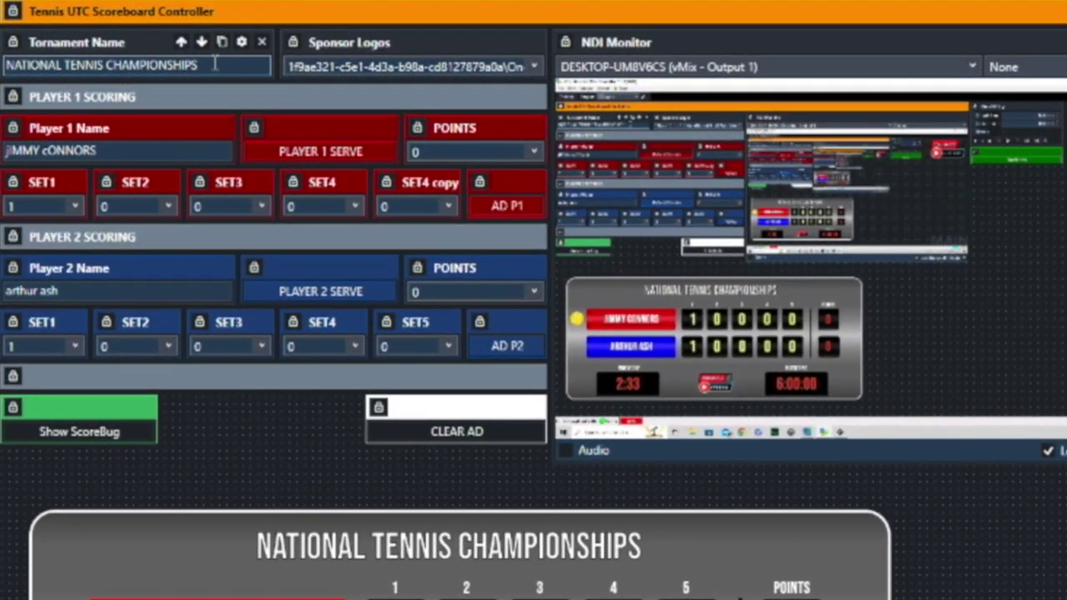
click(215, 64)
key(ctrl+a)
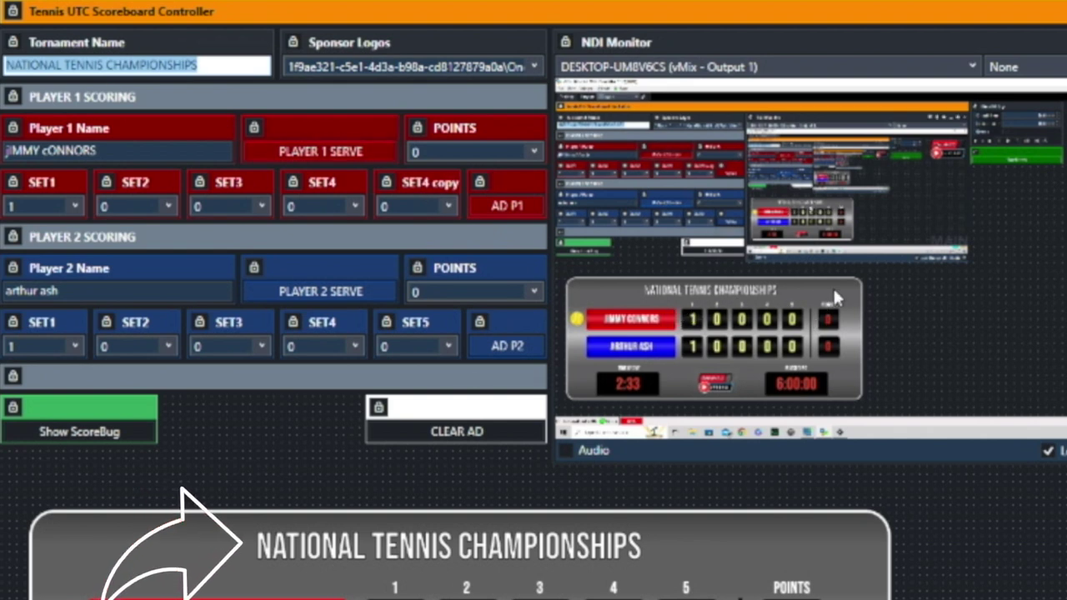
Step: Enter 'One Man's Stream Invitational' as the tournament name
text(O)
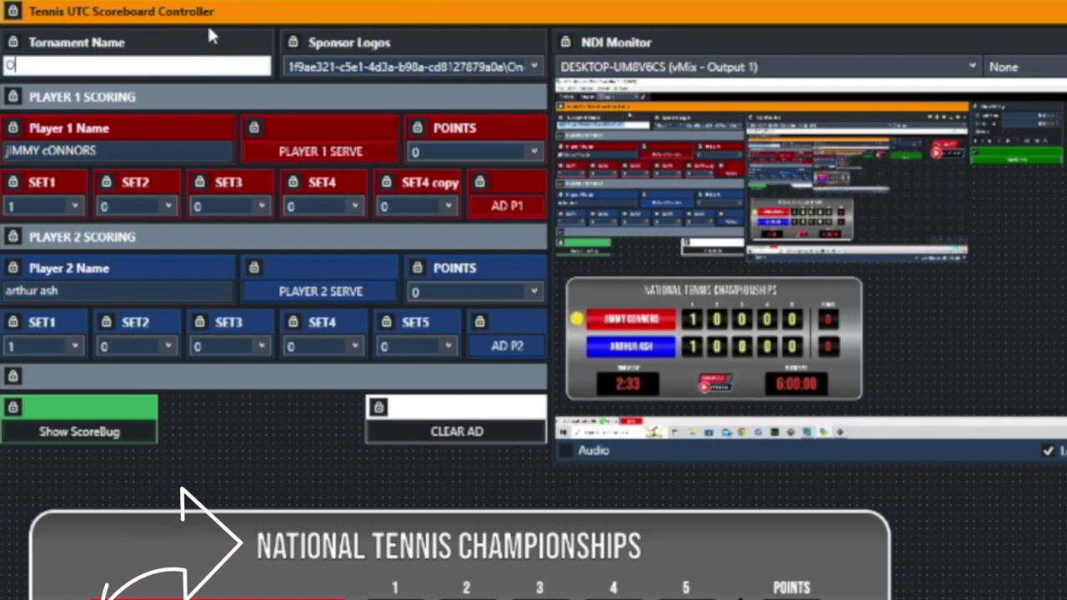
text(ne Man)
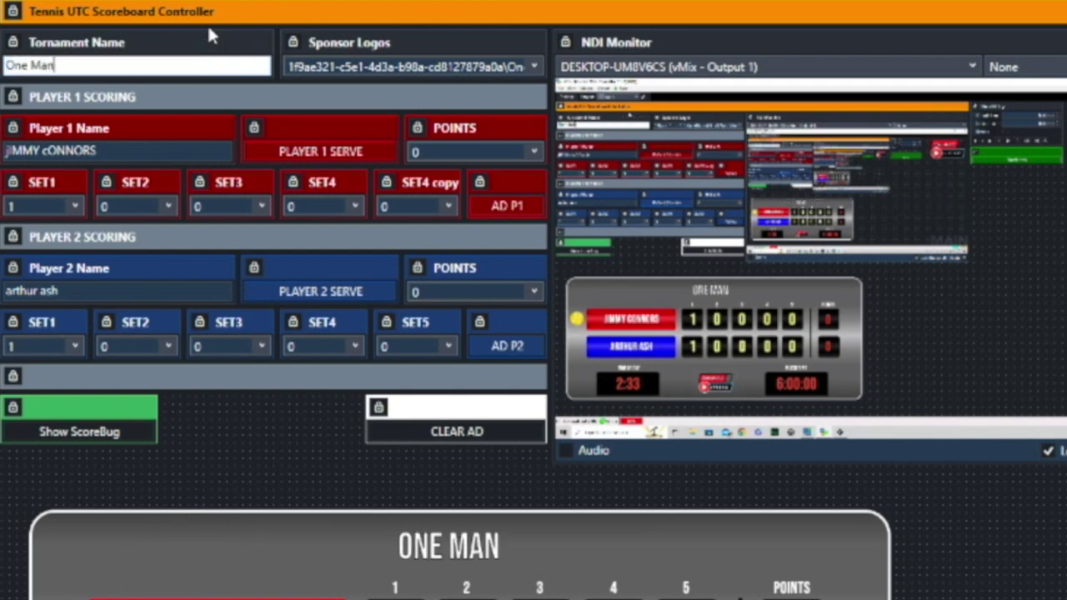
text('s S)
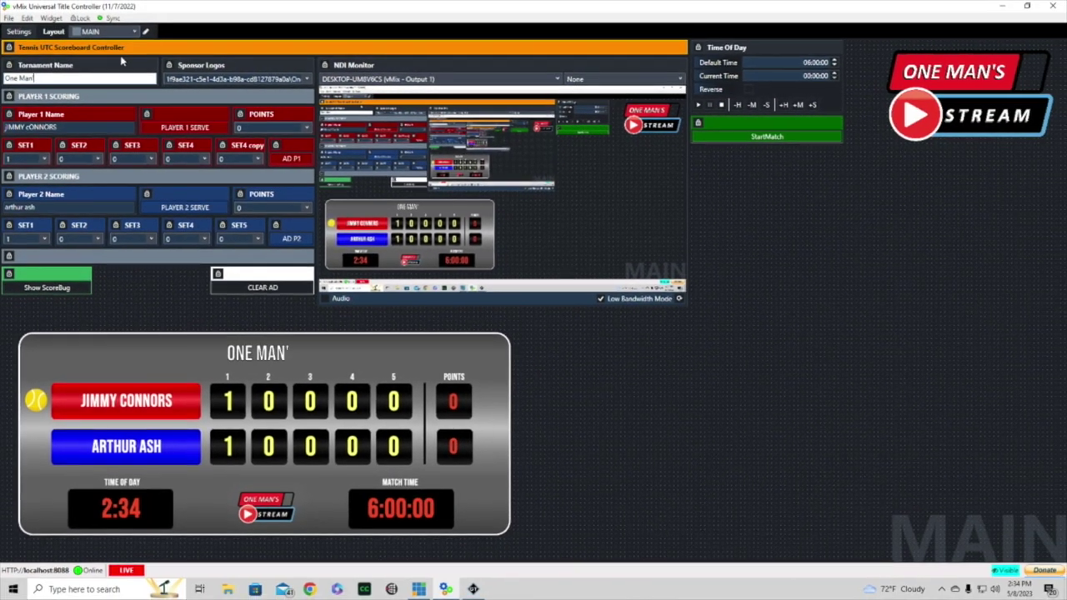
text(tream)
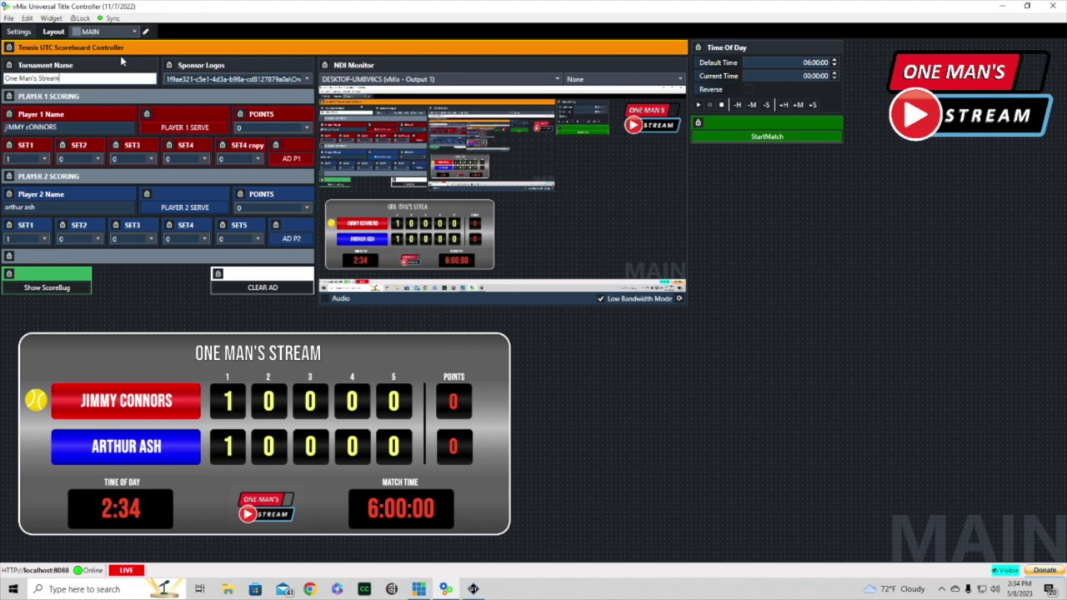
text( Invitational)
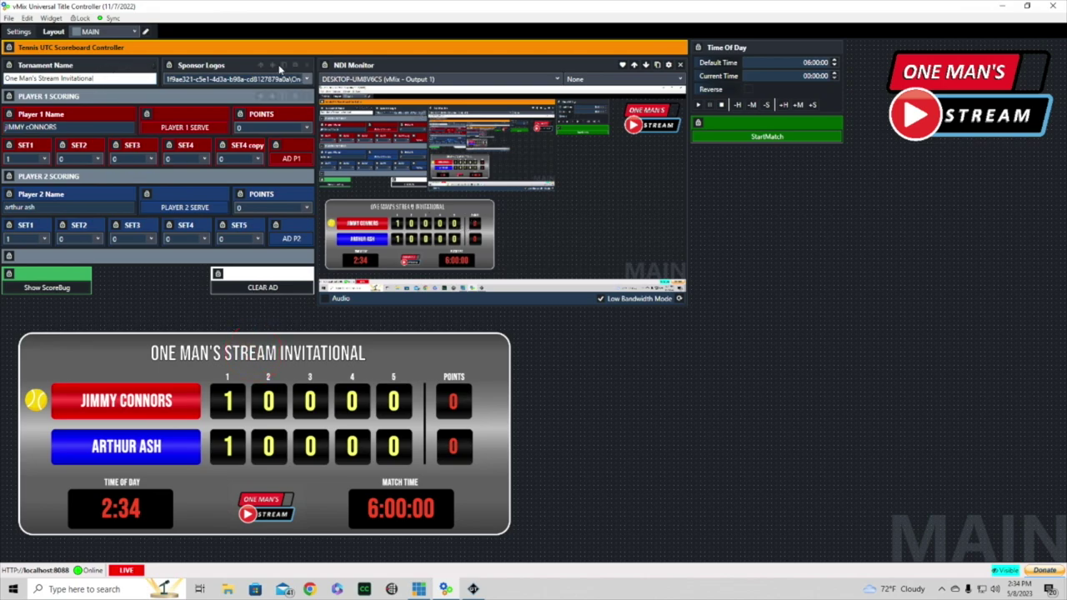
Step: Preview the OMS 3D sponsor logo, then restore One Man's Stream1-01 Professional.png
click(307, 79)
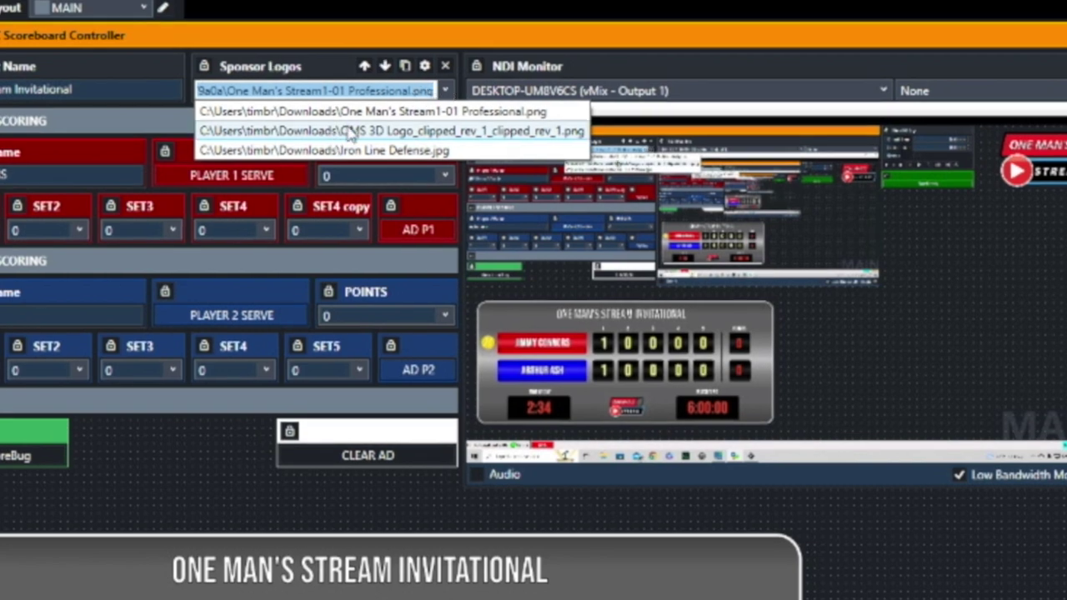
click(351, 134)
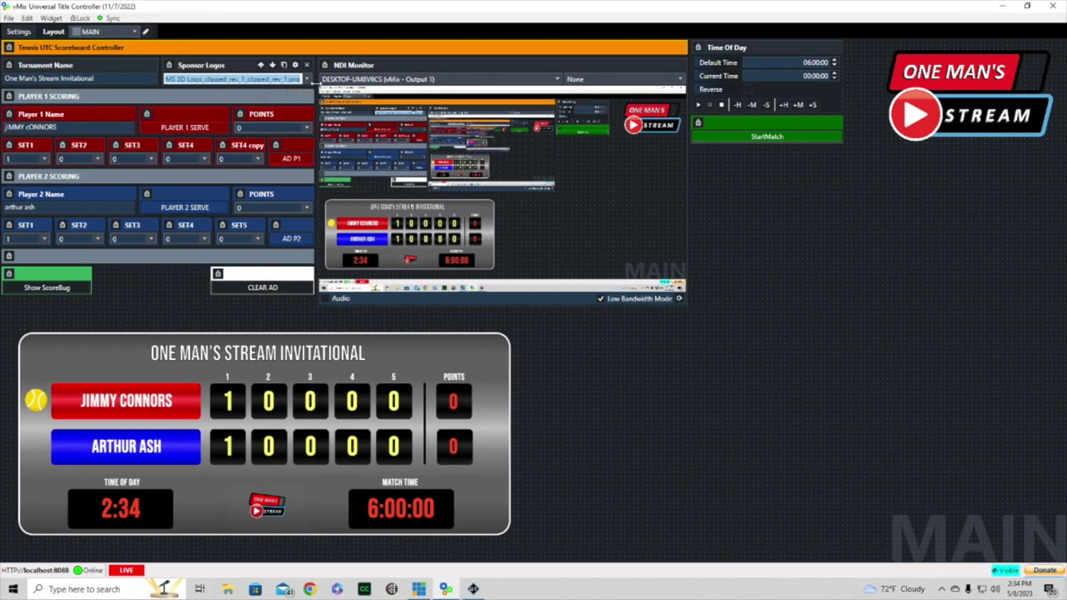
click(307, 79)
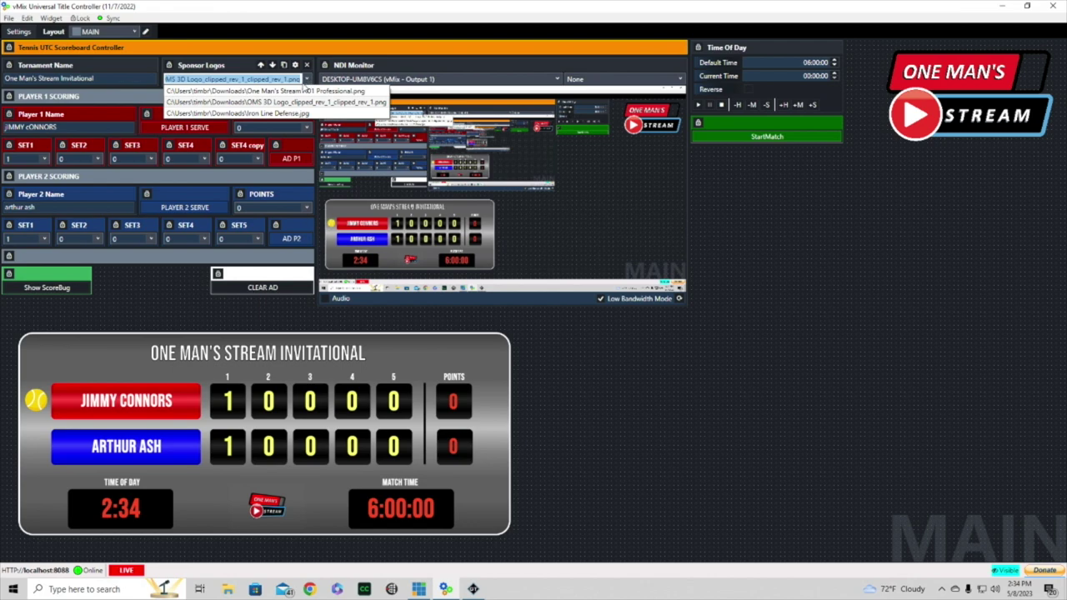
click(275, 90)
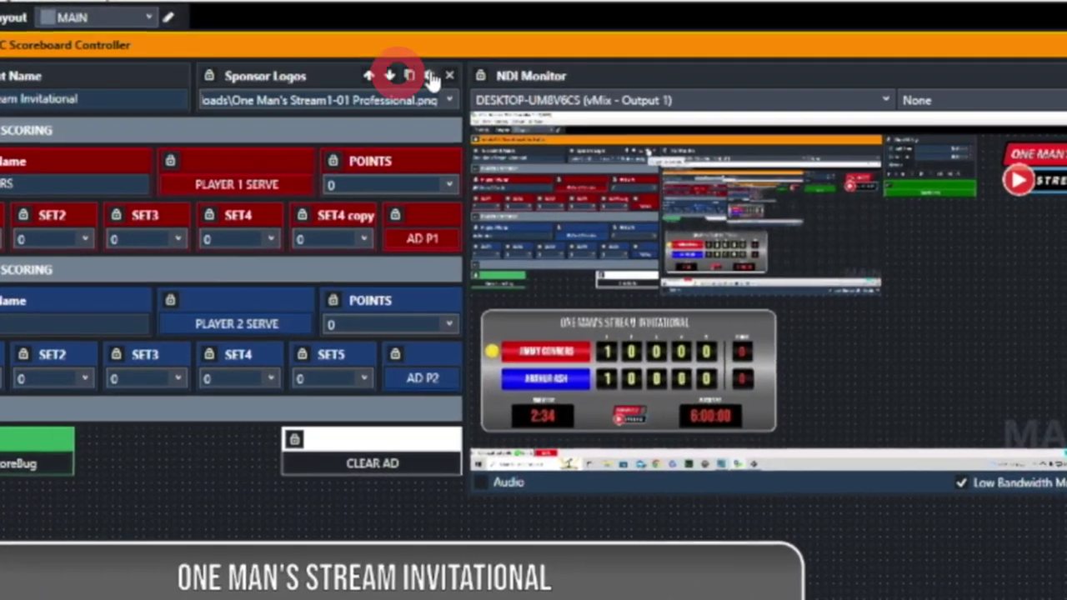
Step: Append a blank fourth row to the Sponsor Logos Items list
click(296, 65)
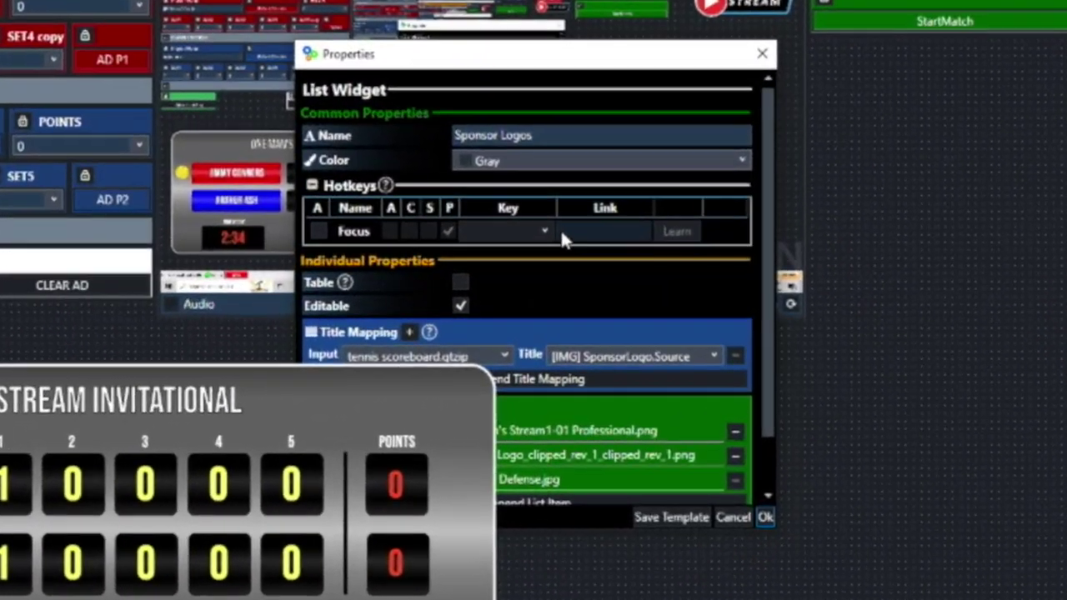
scroll(550, 250, down, 1)
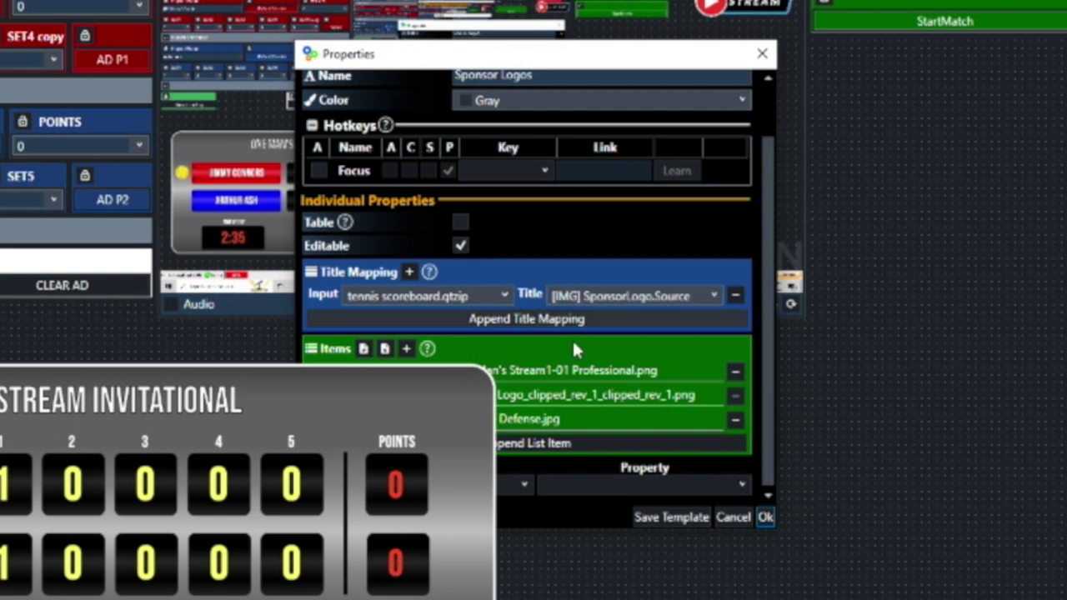
click(407, 350)
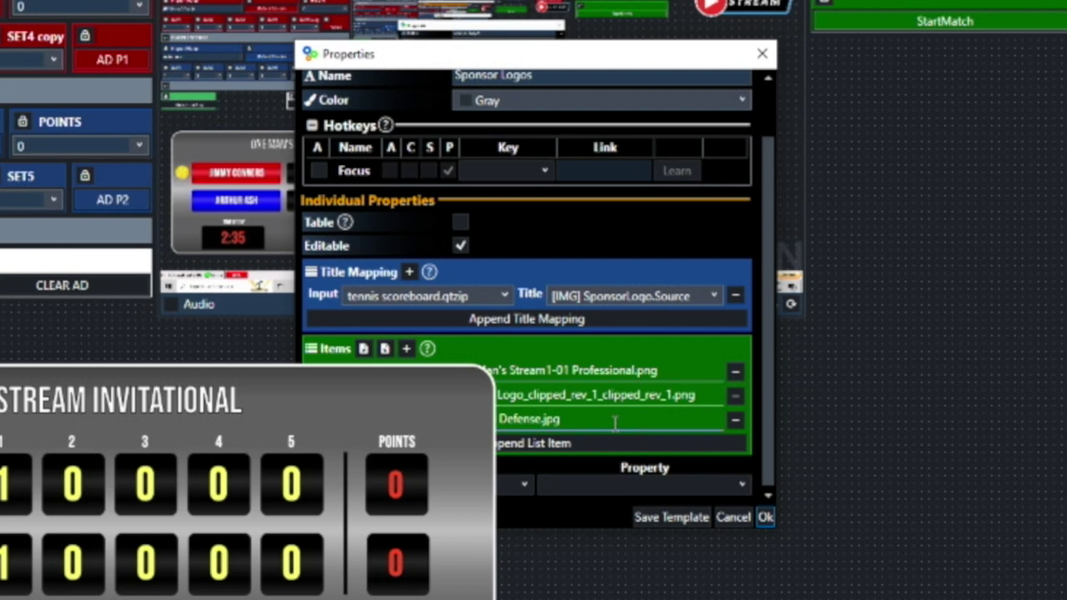
click(407, 350)
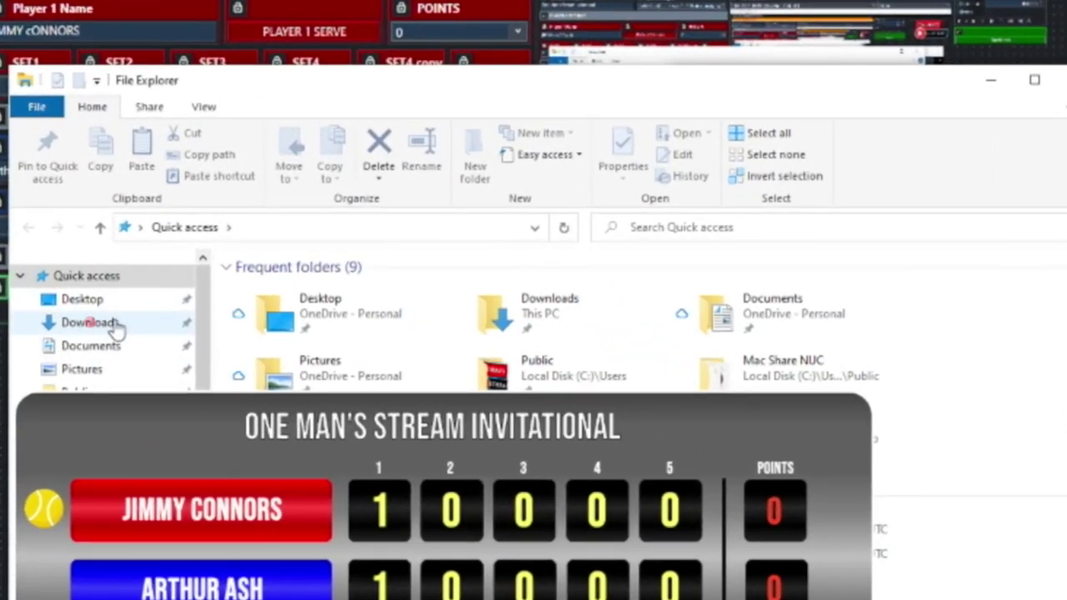
Step: Select the logo image in Downloads, then return to the sponsor logo properties
click(85, 305)
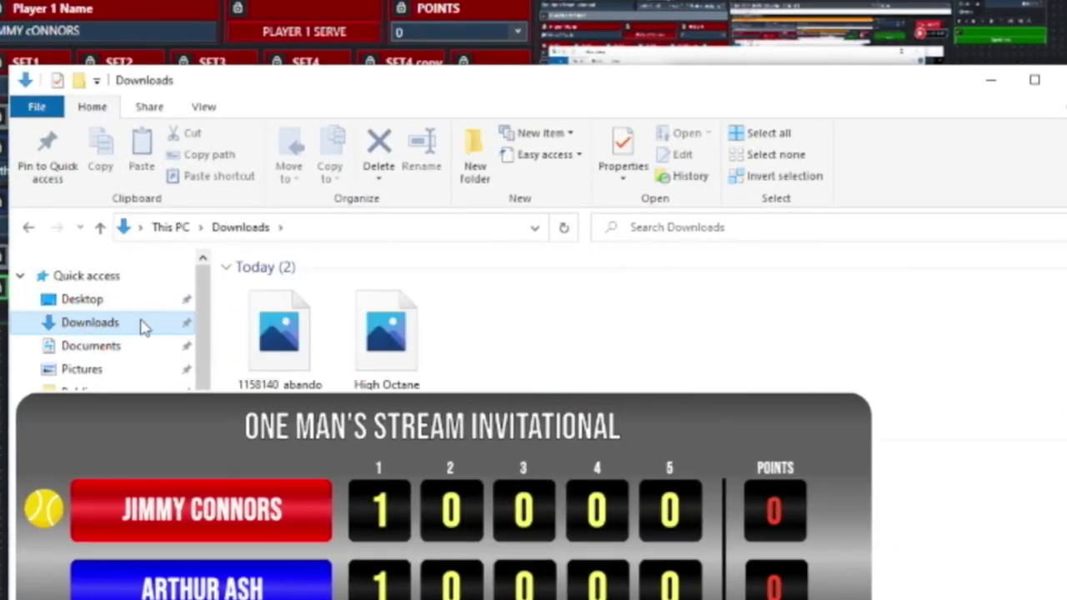
scroll(619, 354, down, 5)
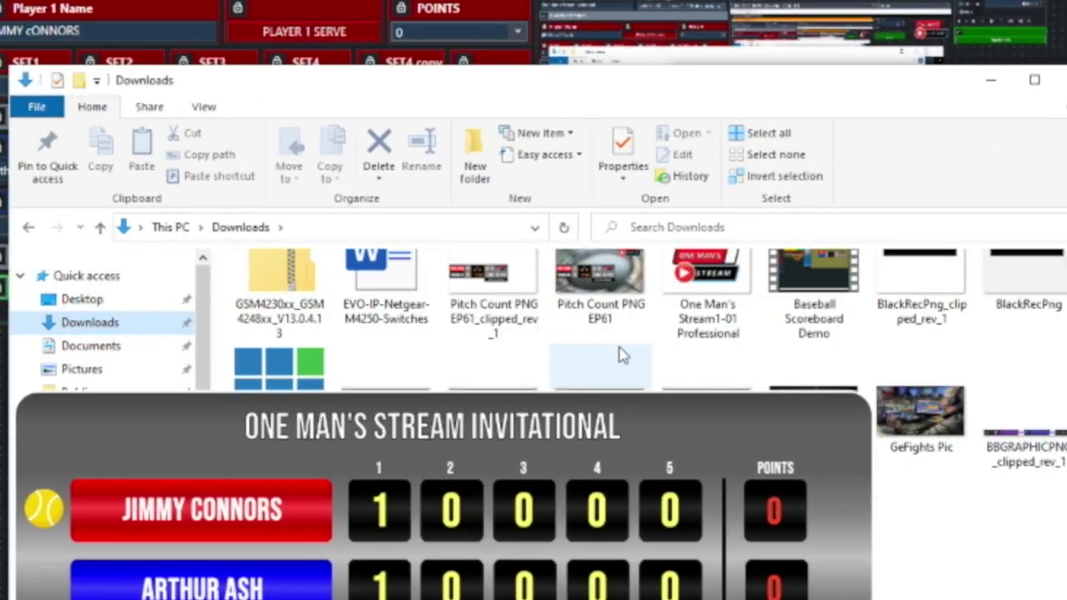
scroll(621, 354, down, 3)
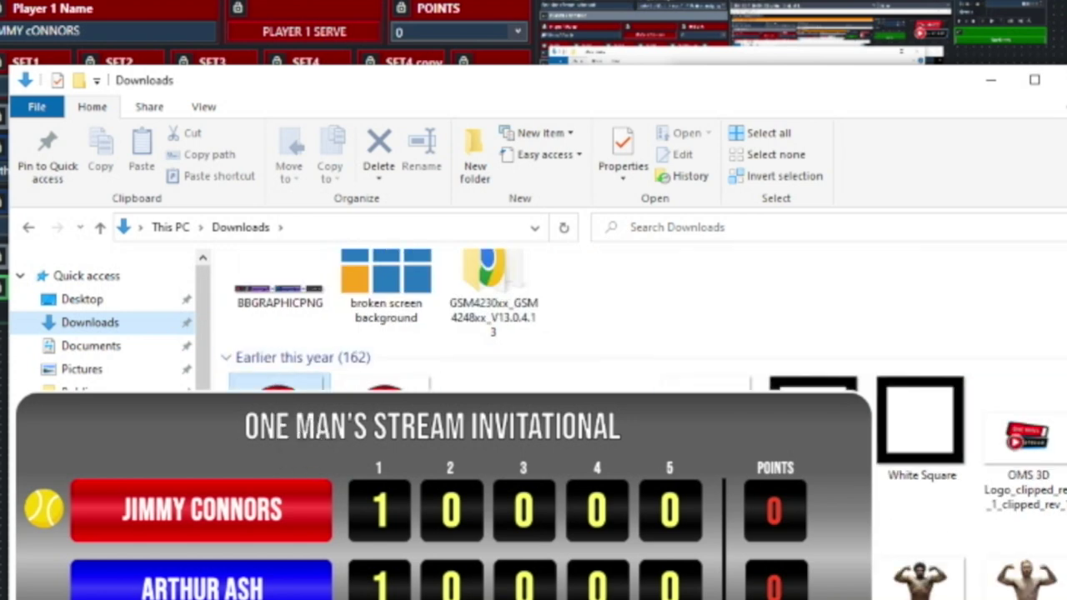
click(277, 399)
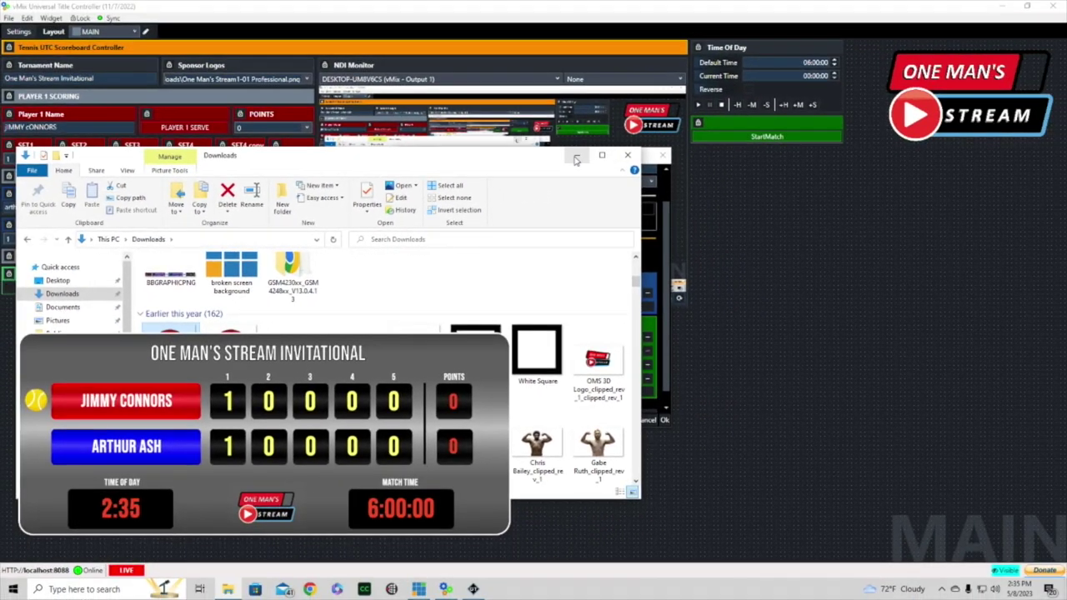
click(576, 160)
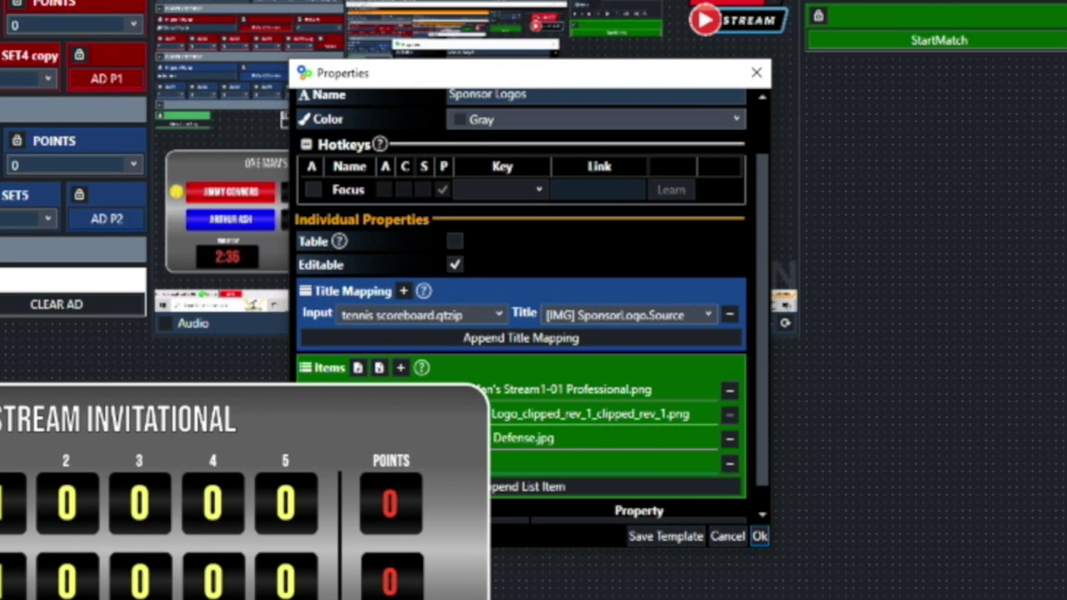
Step: Add CKE_clipped_rev_1.png as the fourth sponsor item and preview it on the scorebug
key(ctrl+v)
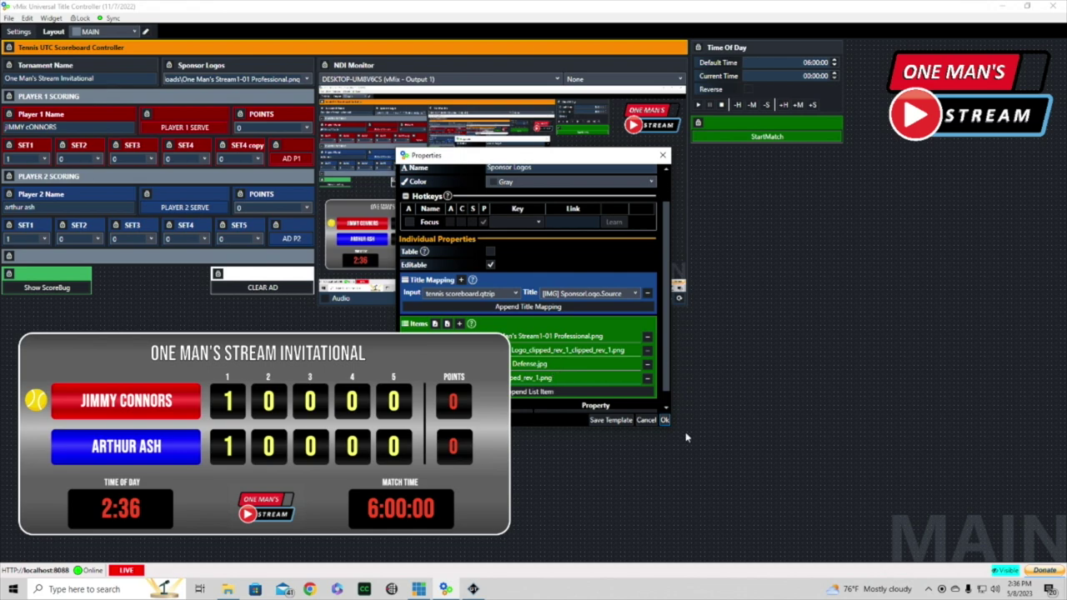
click(665, 420)
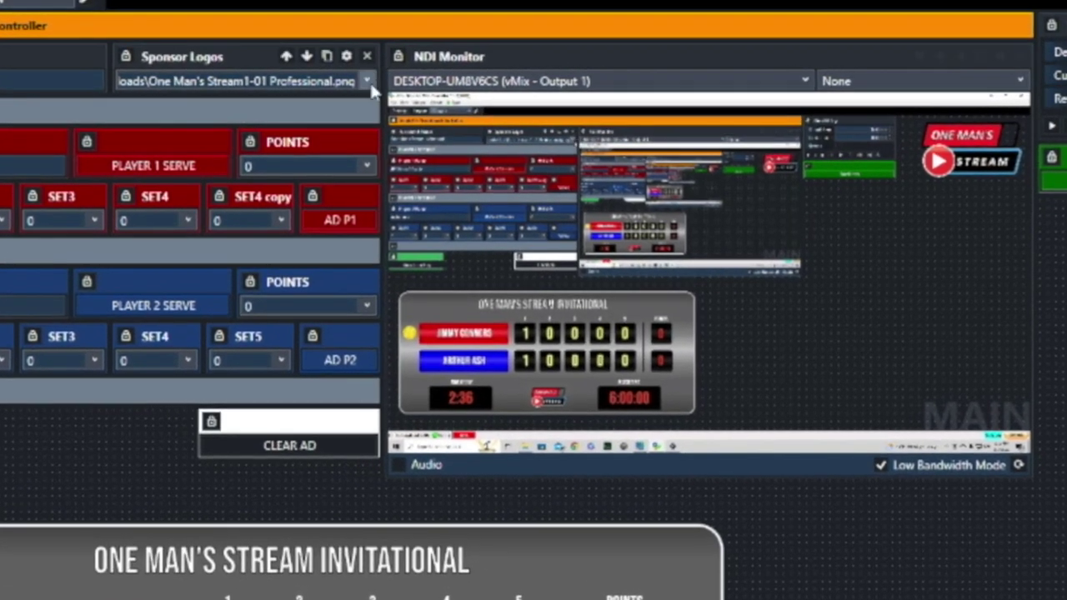
click(362, 80)
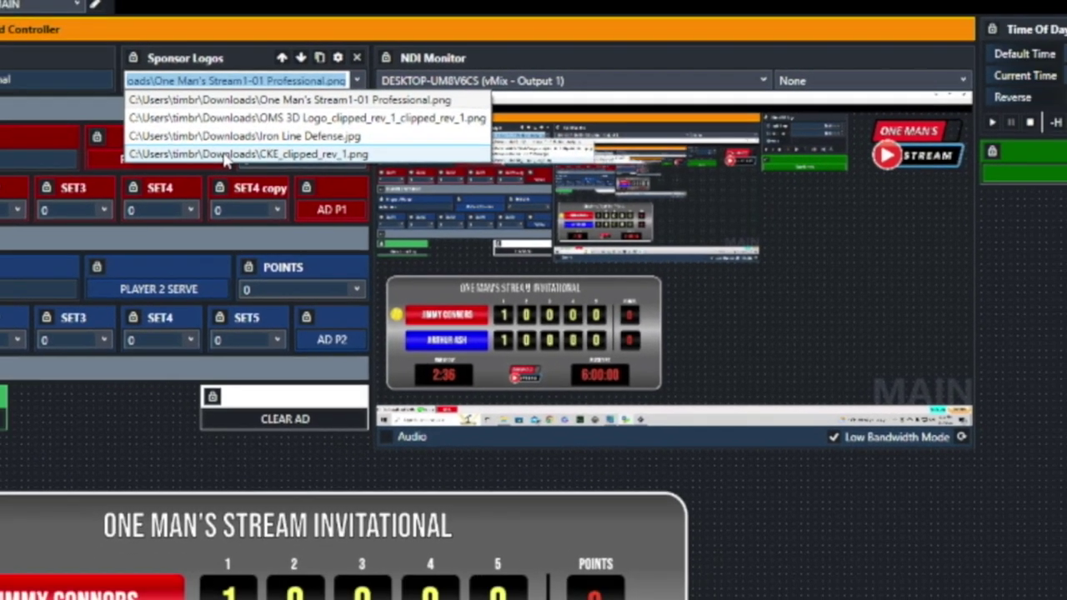
click(219, 164)
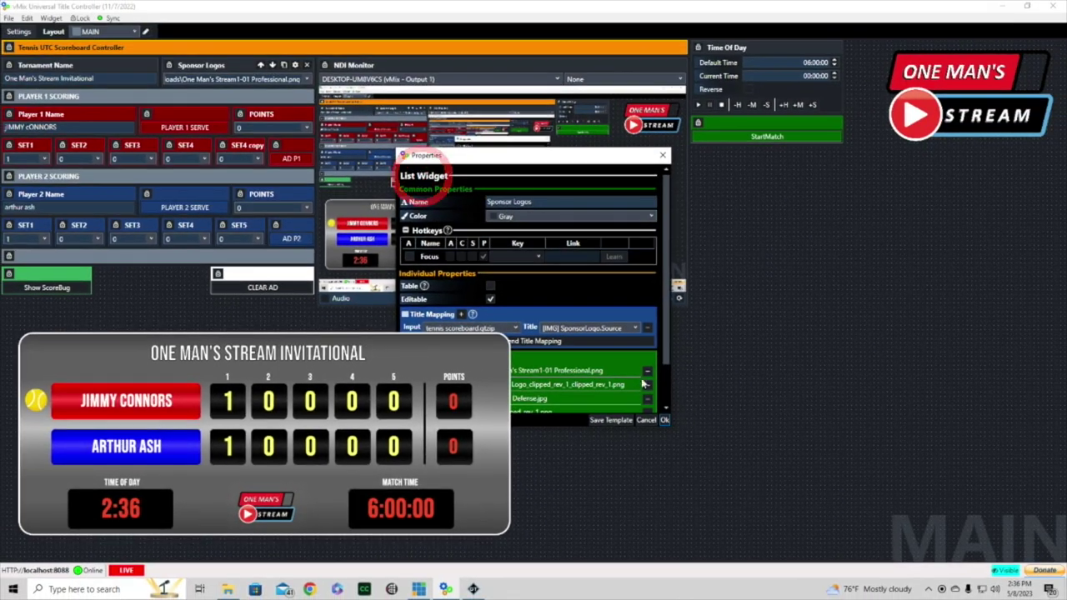
click(664, 421)
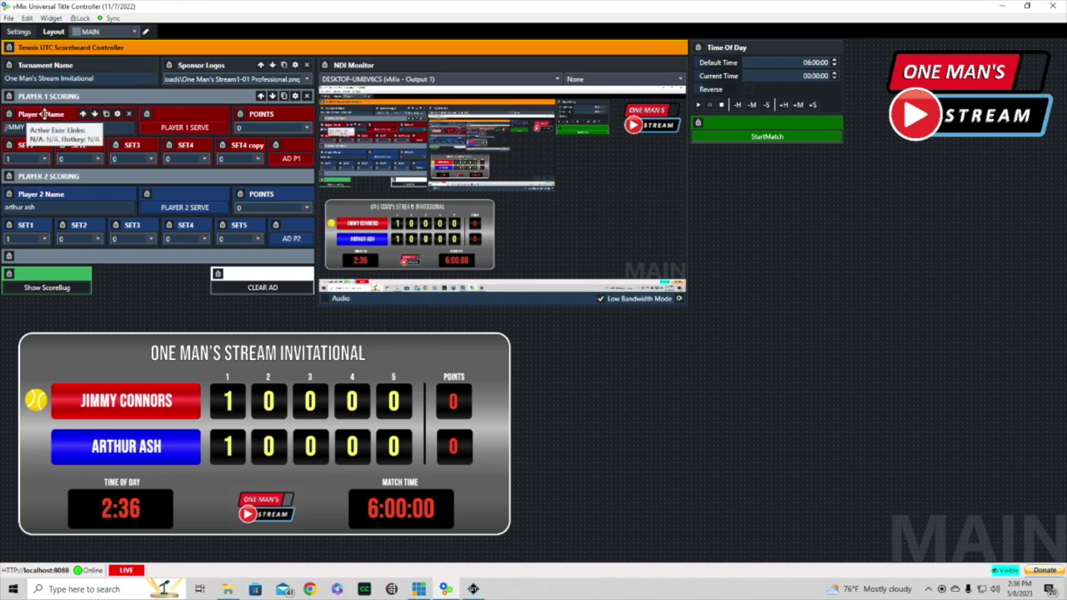
Step: Map the Player 1 Name field to [TXT] Player1Name.Text and confirm
click(118, 115)
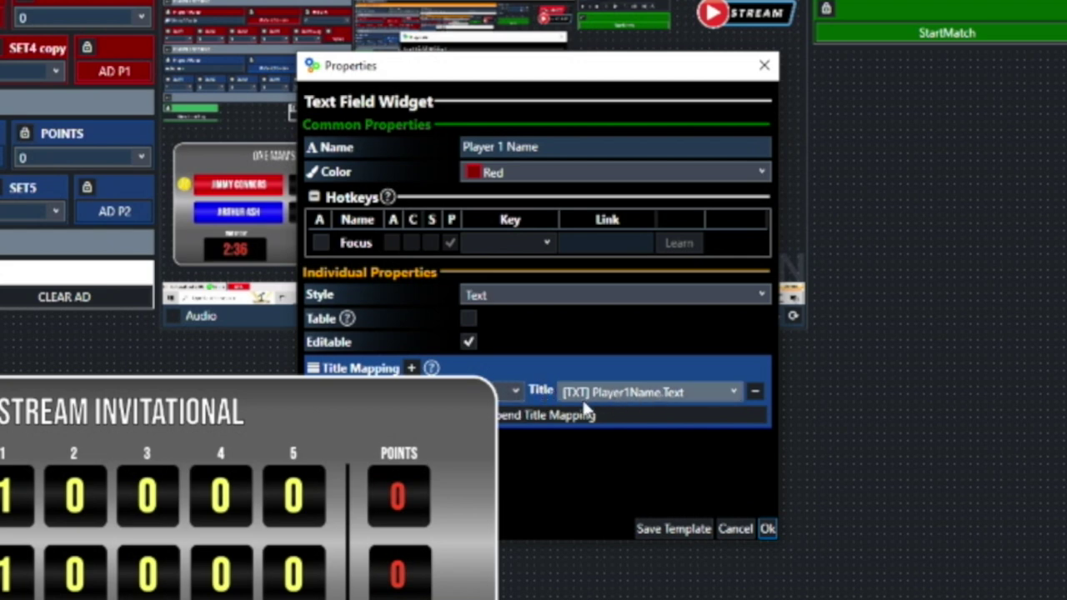
click(643, 392)
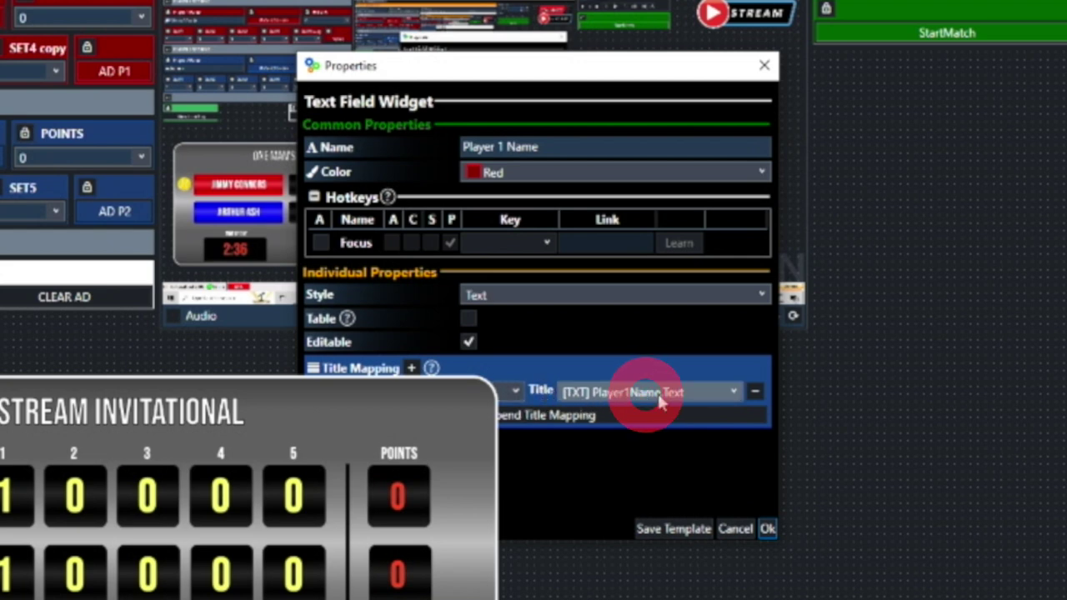
click(734, 393)
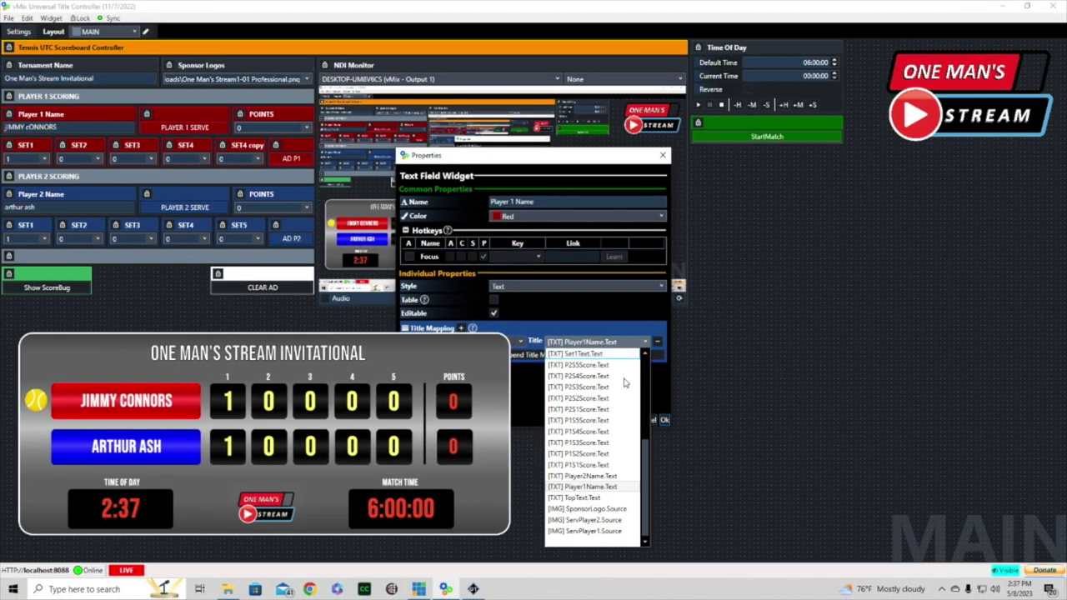
drag(644, 473, 642, 385)
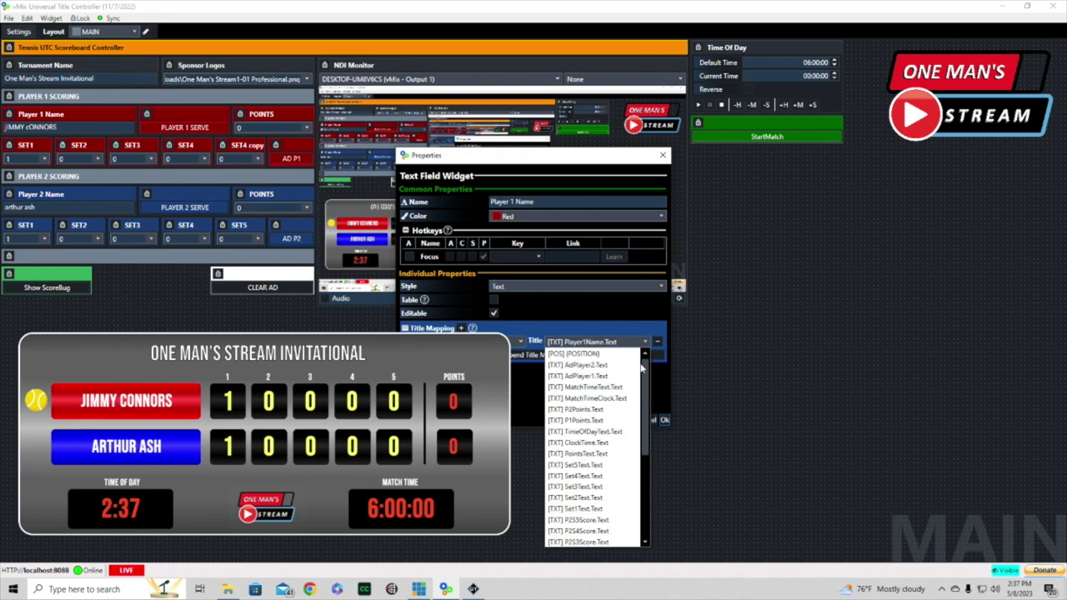
scroll(623, 510, down, 5)
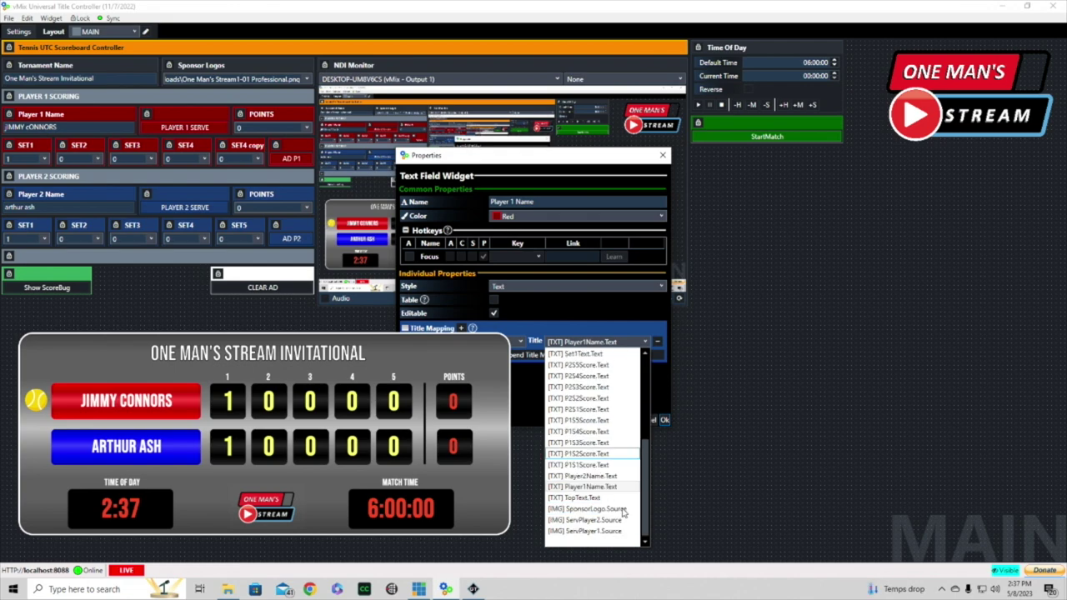
click(581, 487)
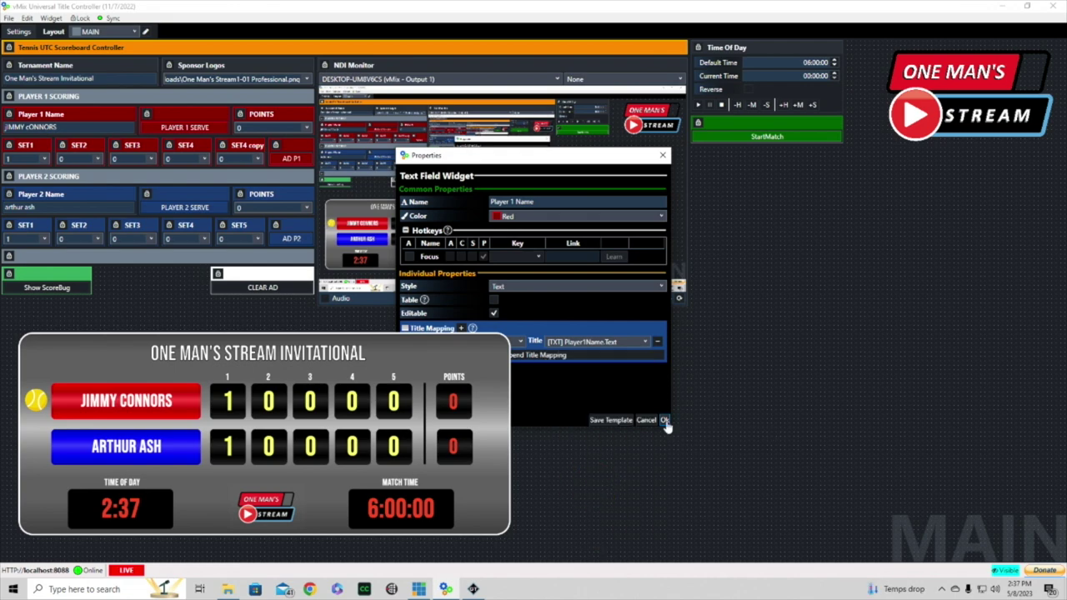
click(665, 420)
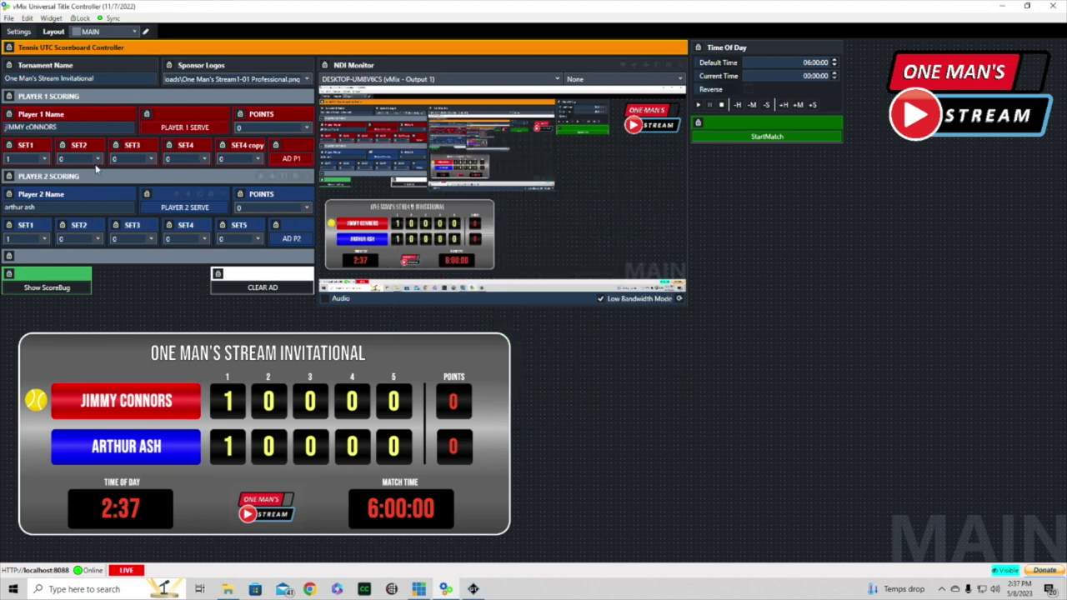
Step: Retype the Player 1 name, then hand the serve to Player 2
click(91, 118)
click(62, 127)
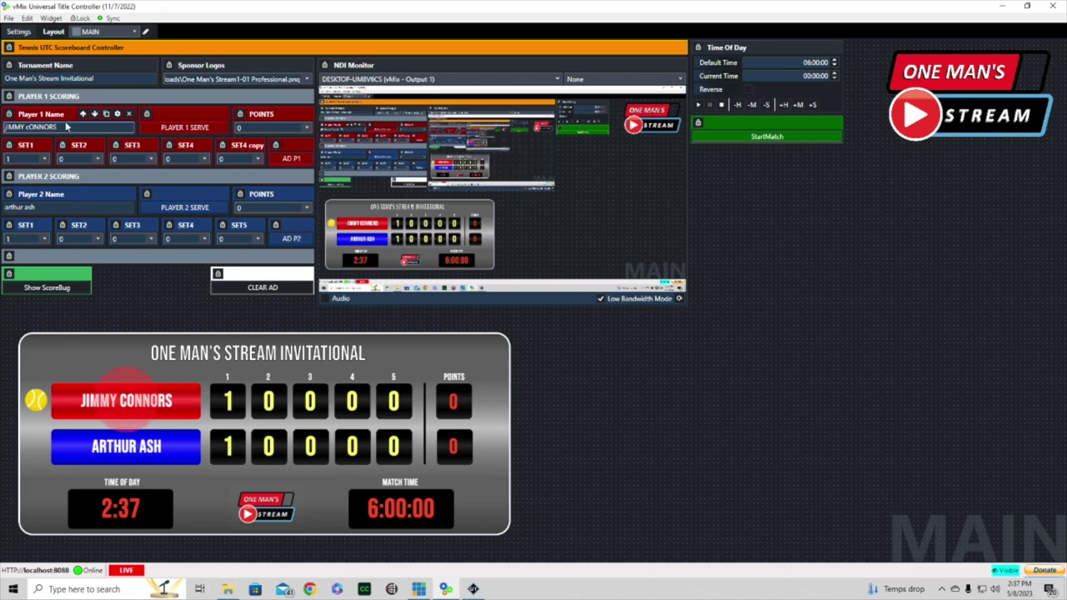
text(Billy Jean King)
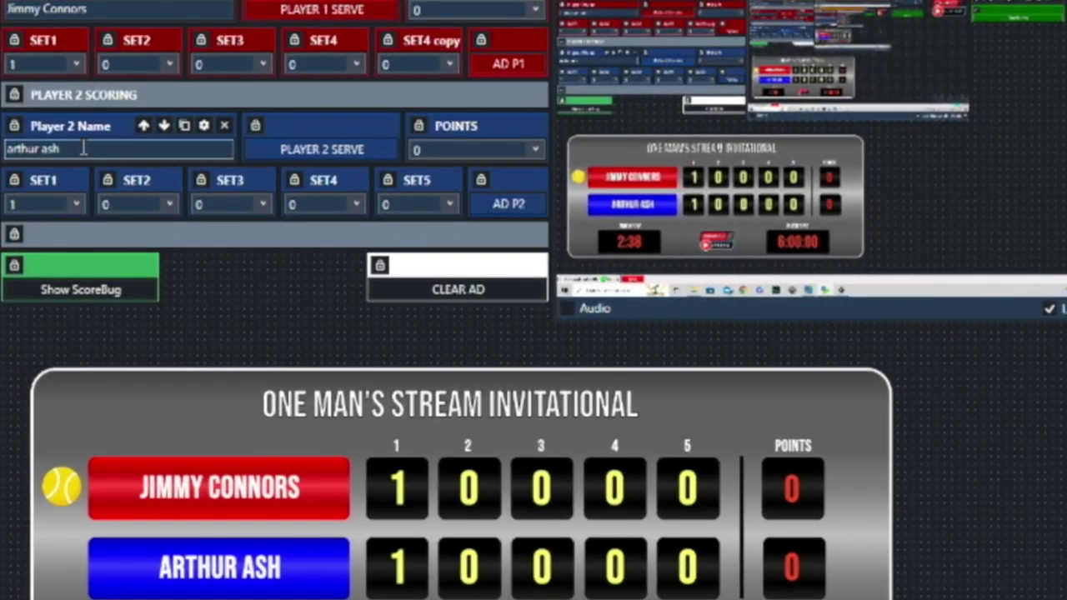
click(331, 155)
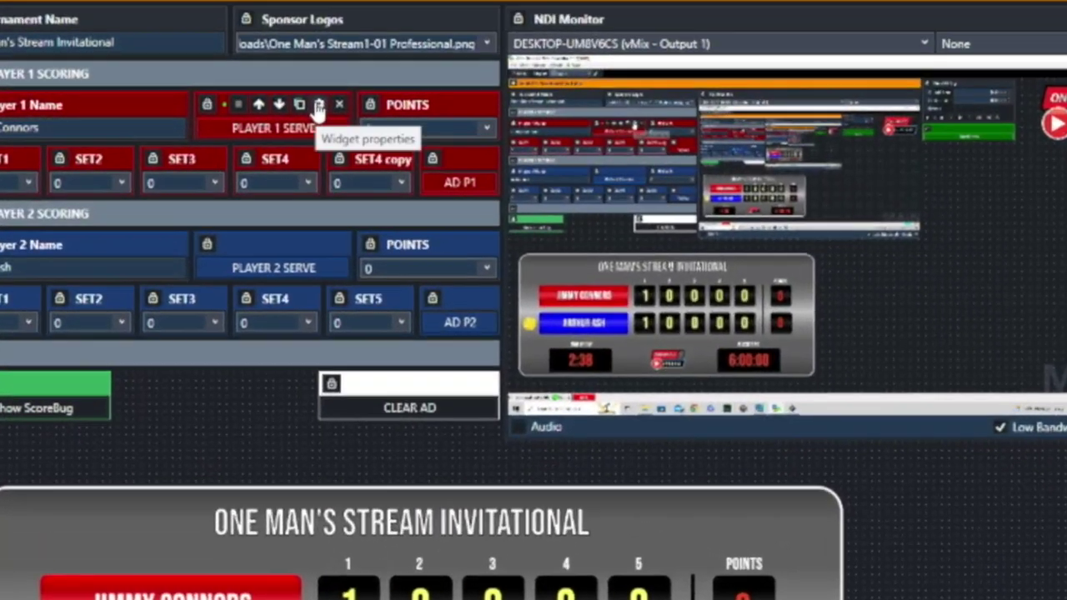
click(227, 111)
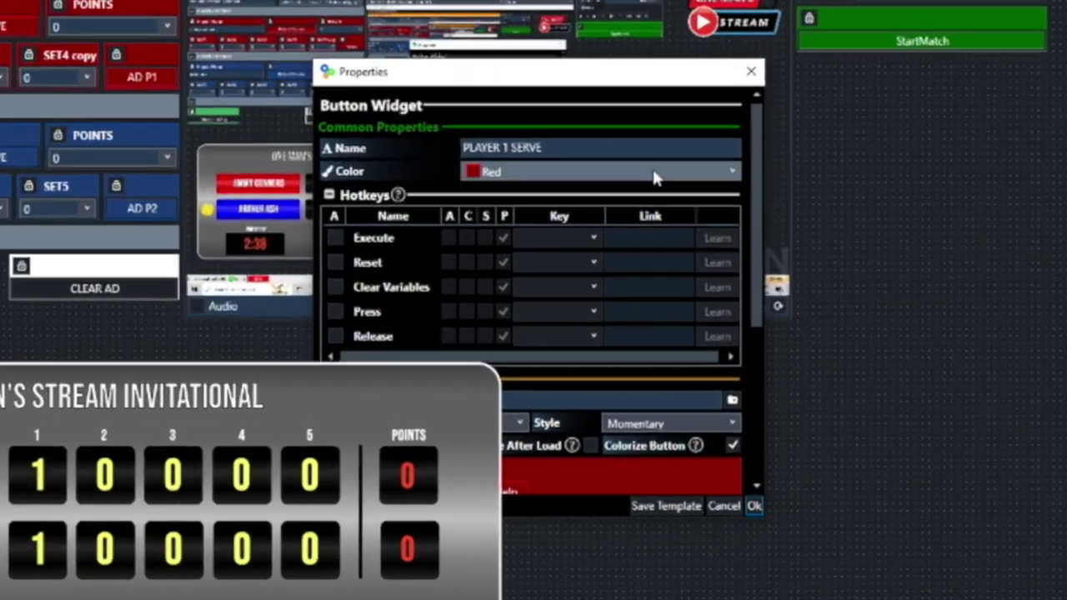
scroll(677, 190, down, 7)
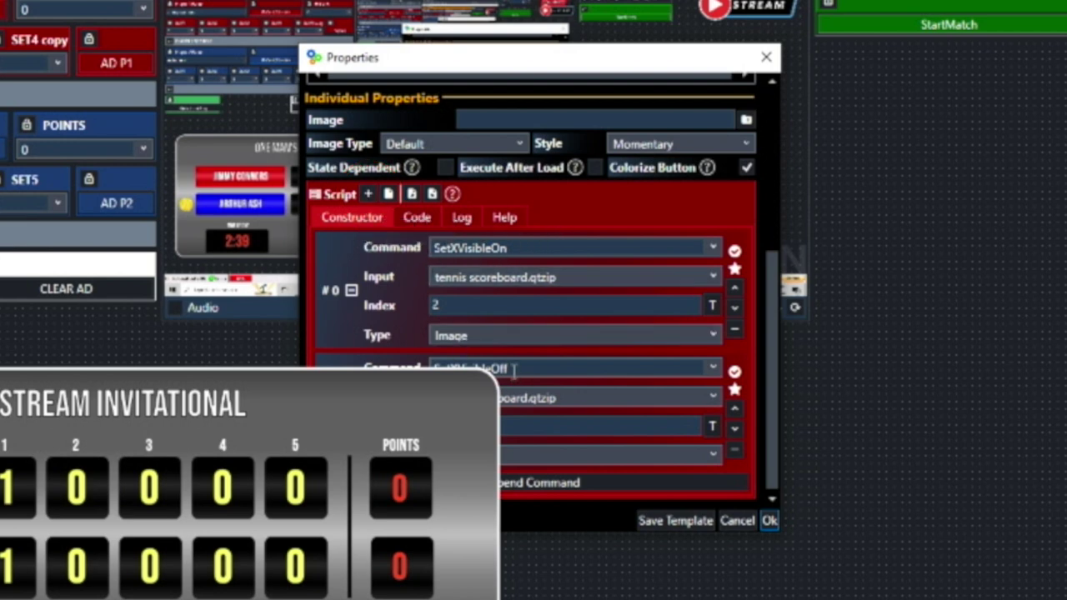
click(589, 428)
click(712, 308)
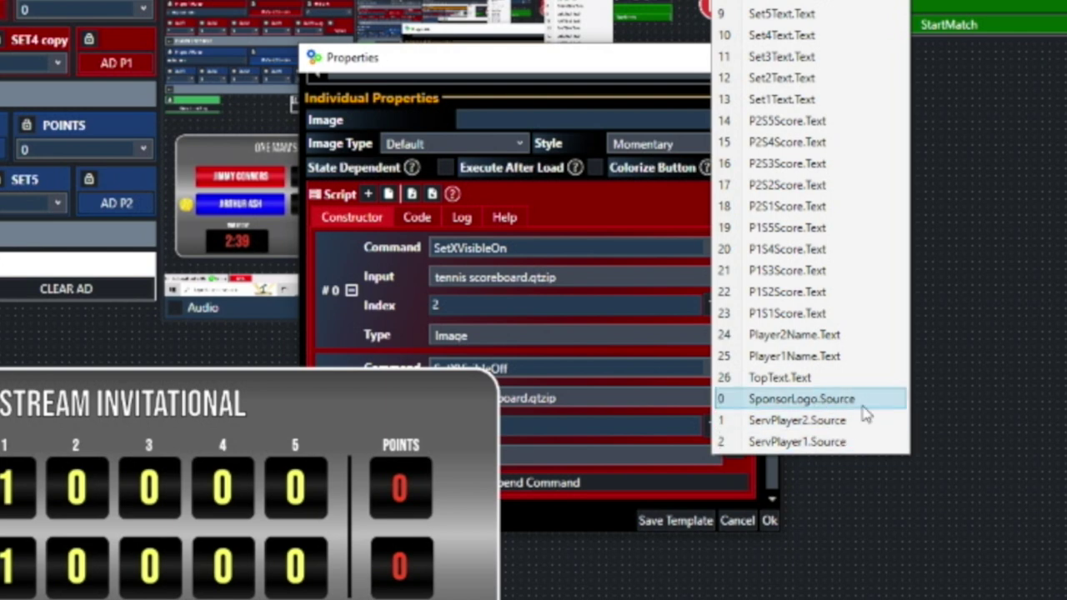
click(796, 446)
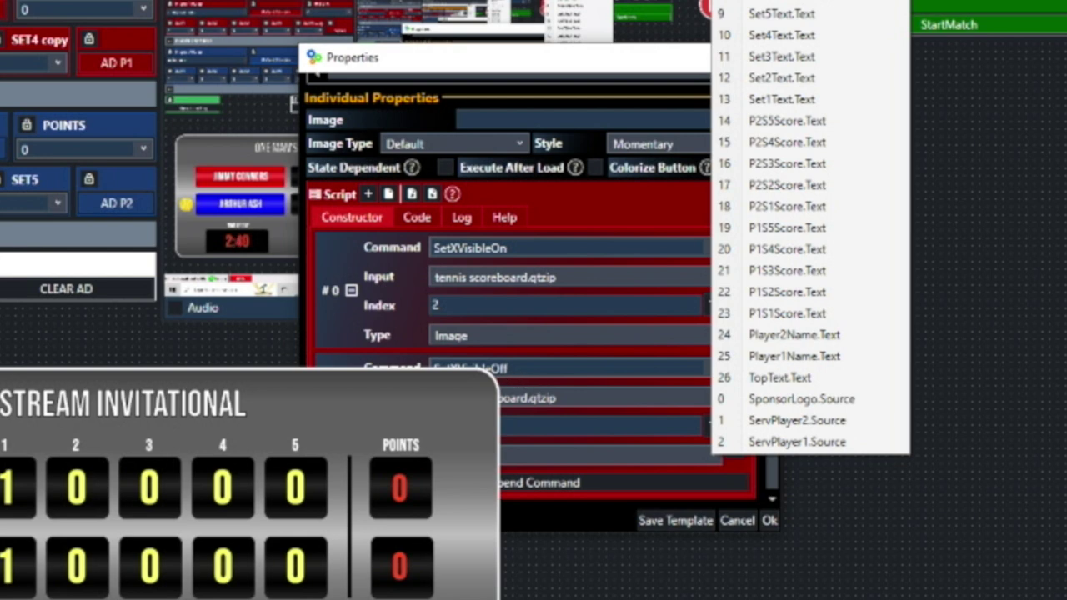
click(855, 420)
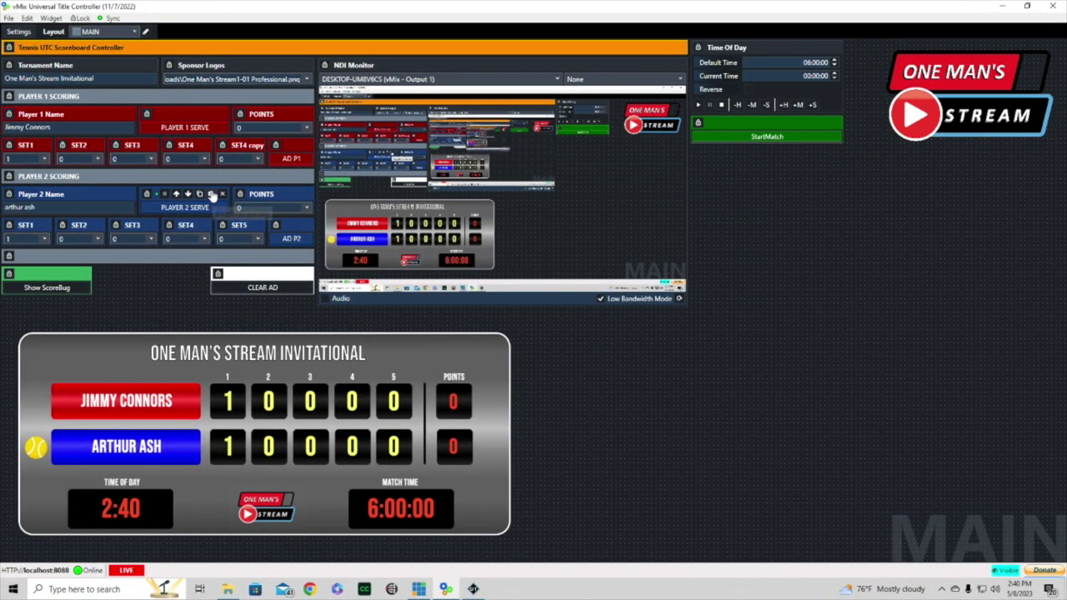
click(211, 194)
scroll(591, 231, up, 5)
scroll(591, 231, down, 5)
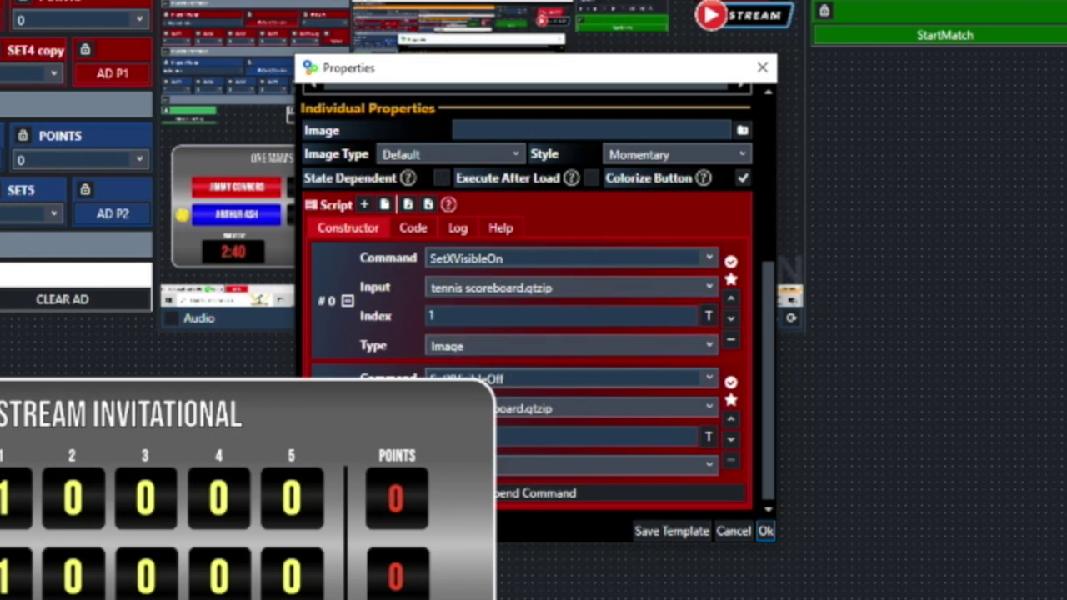
click(708, 317)
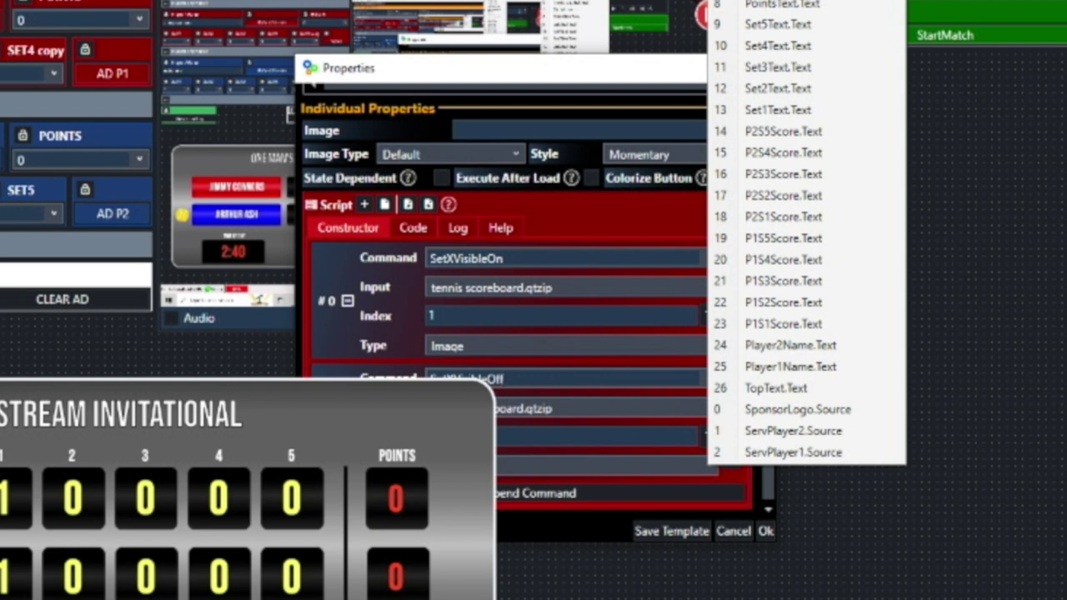
click(800, 454)
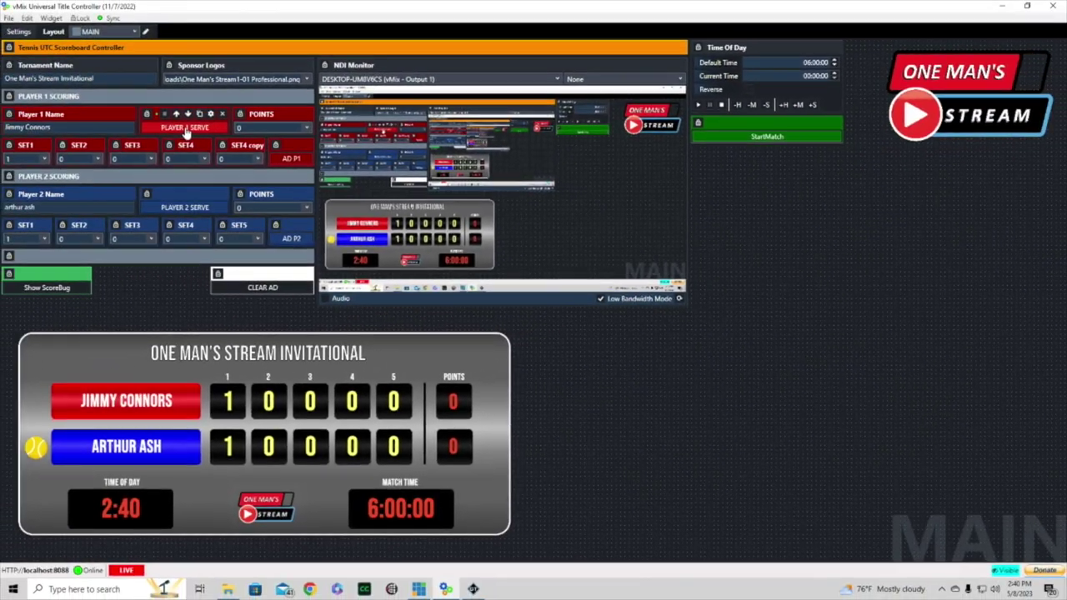
click(186, 127)
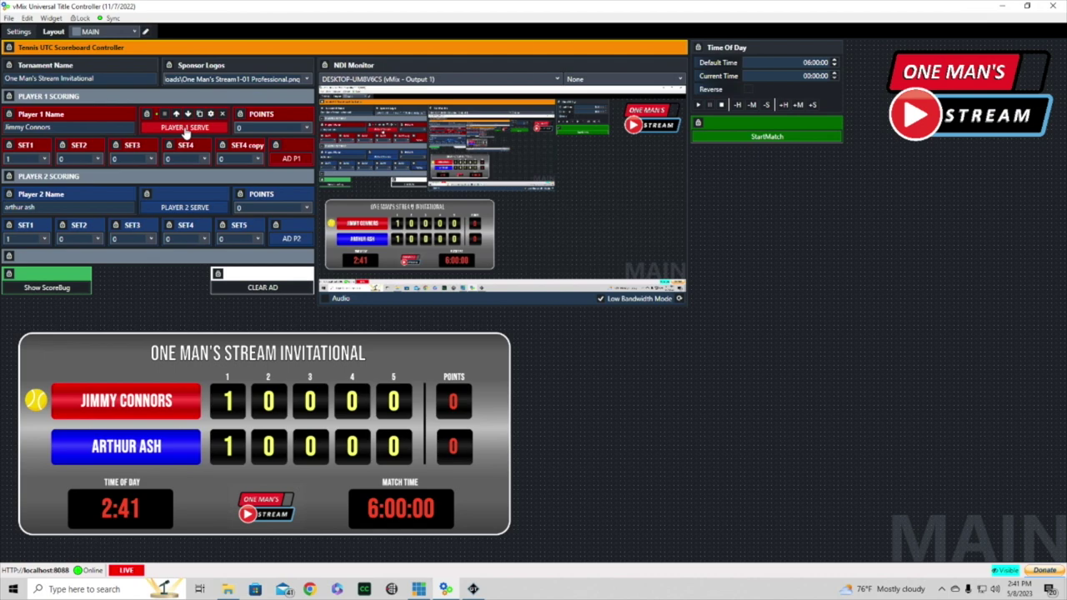
click(180, 209)
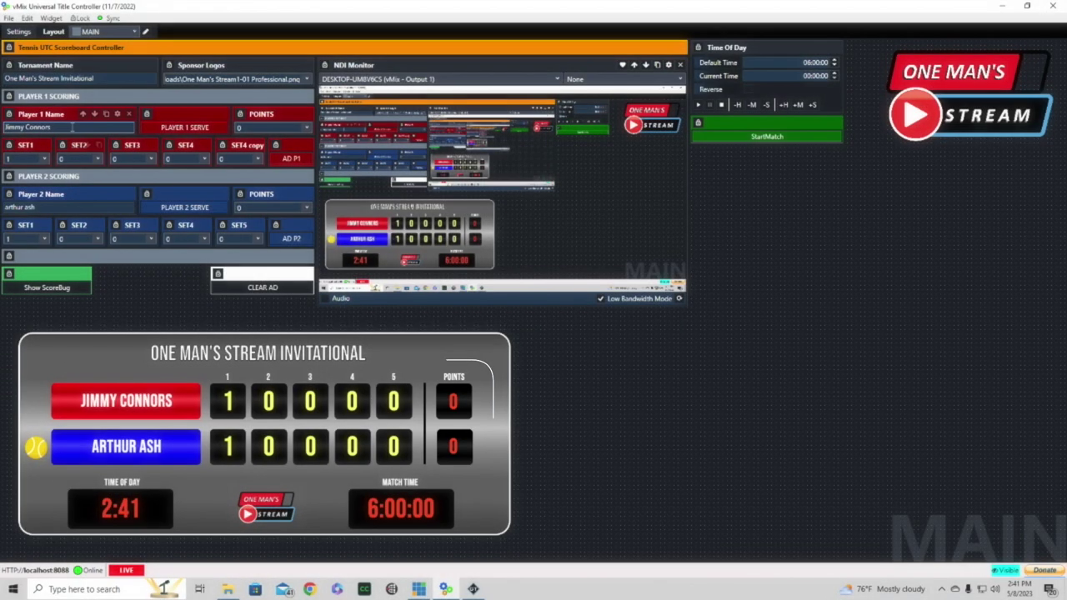
click(302, 126)
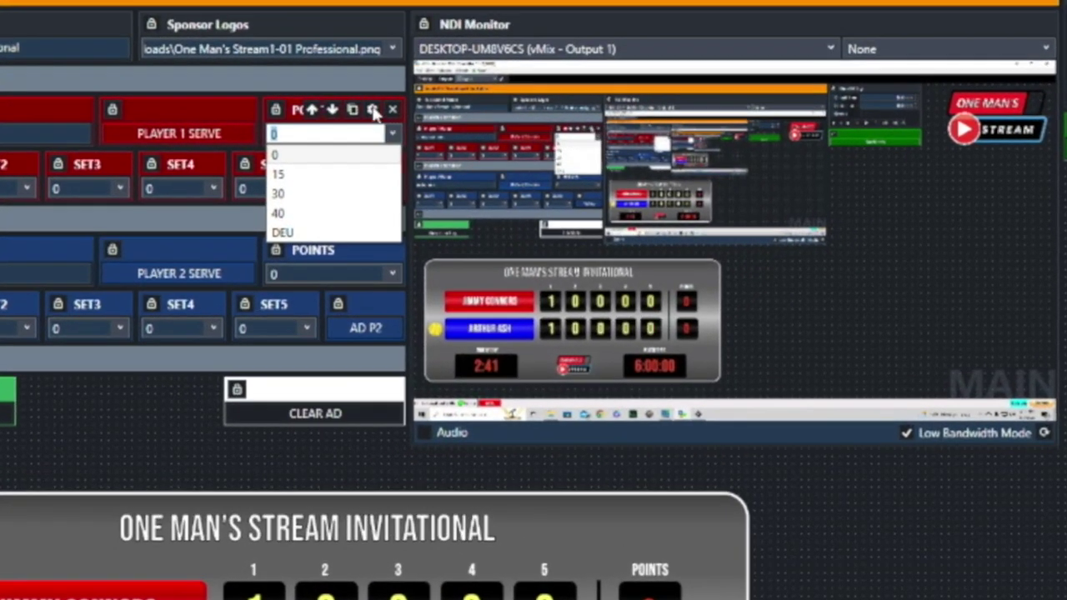
click(375, 124)
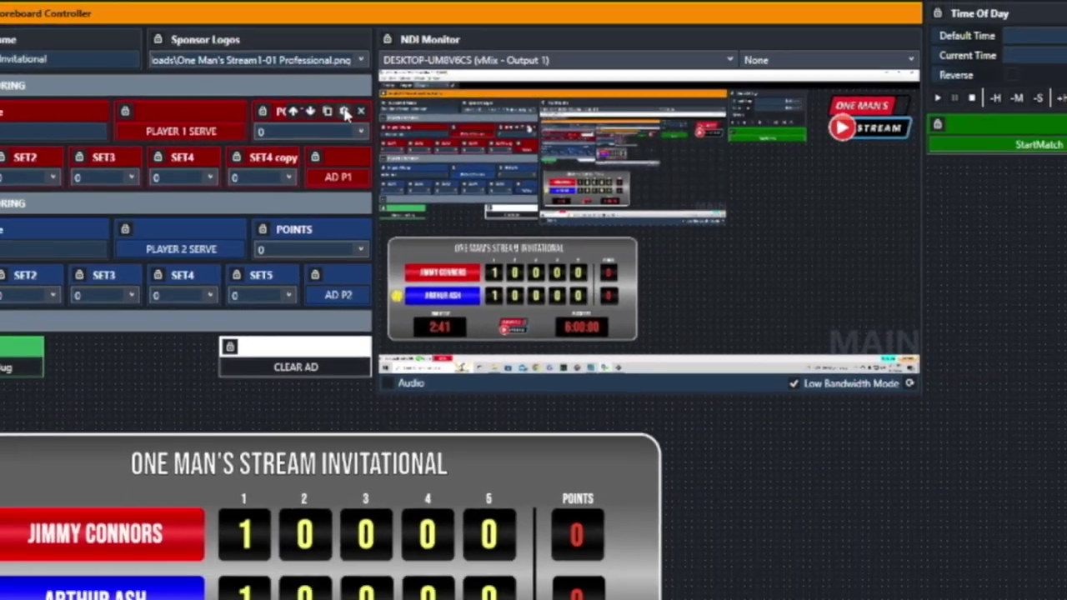
click(373, 111)
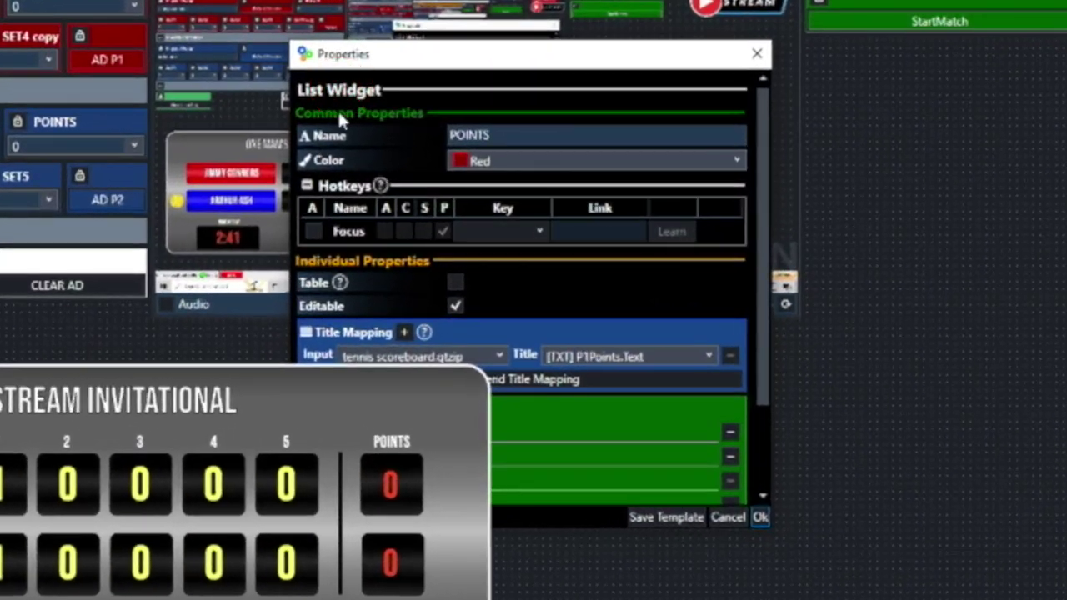
scroll(431, 127, down, 3)
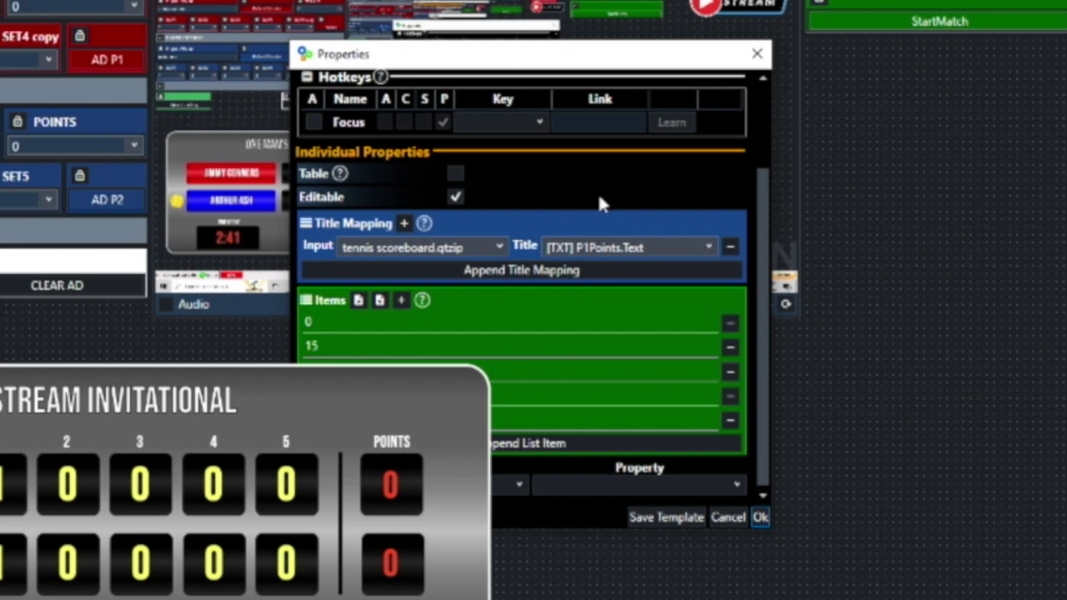
scroll(507, 350, up, 3)
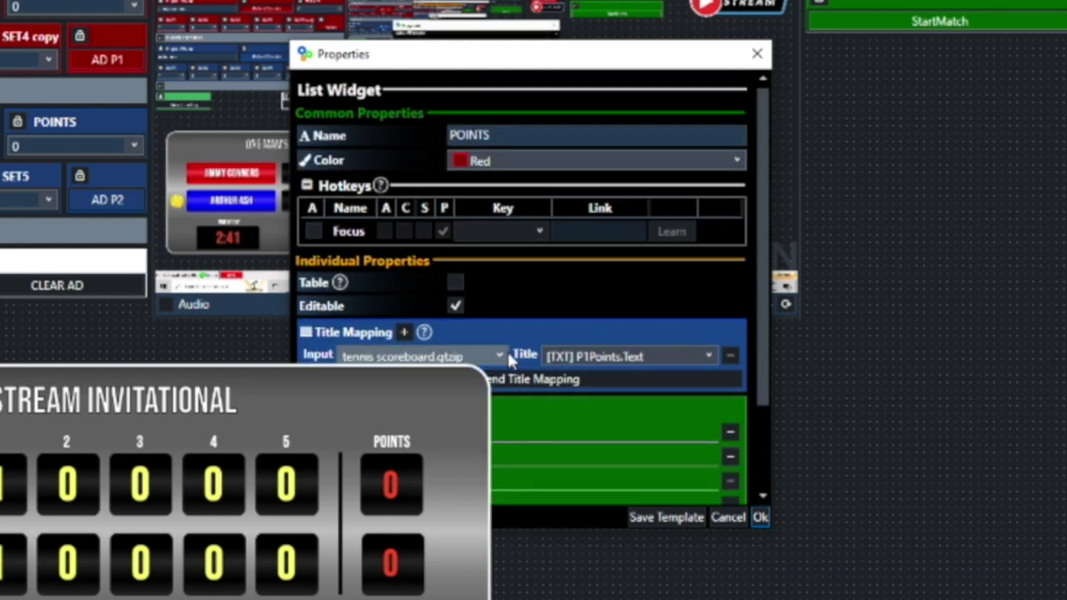
scroll(522, 284, down, 3)
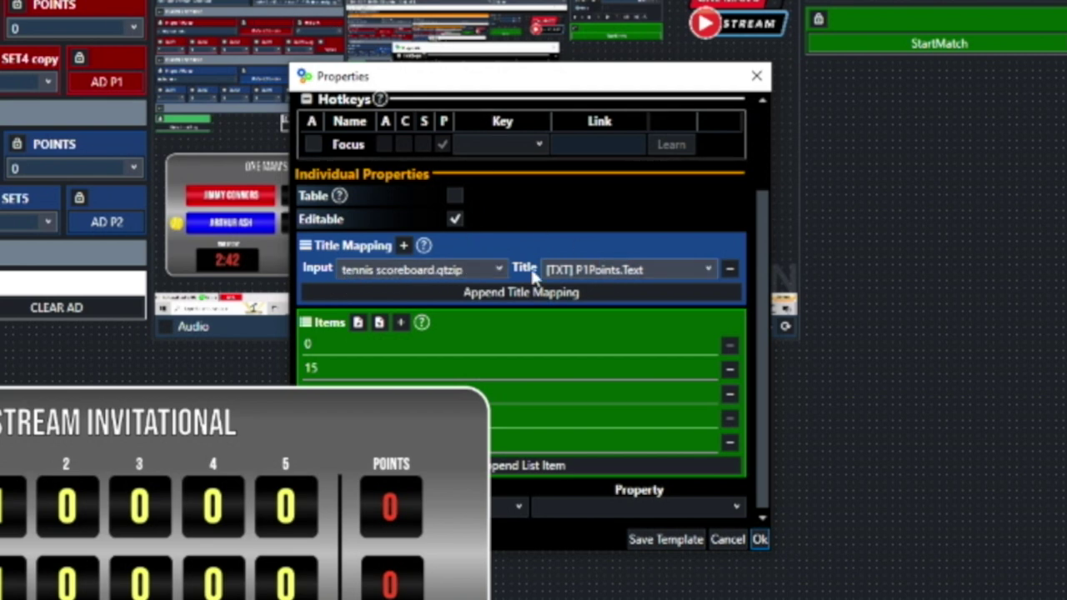
click(613, 275)
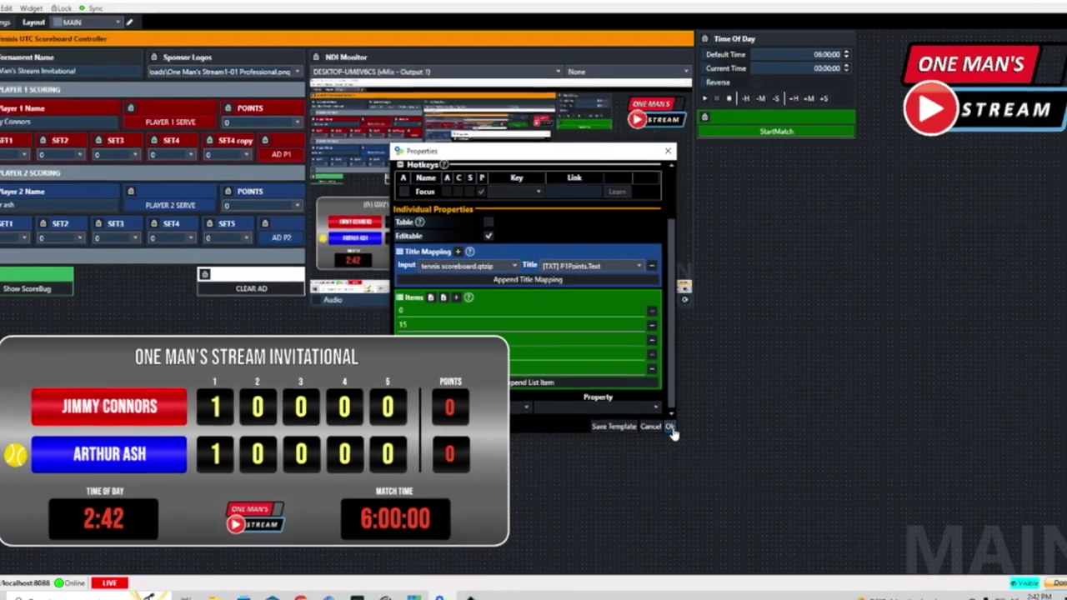
click(672, 427)
click(250, 122)
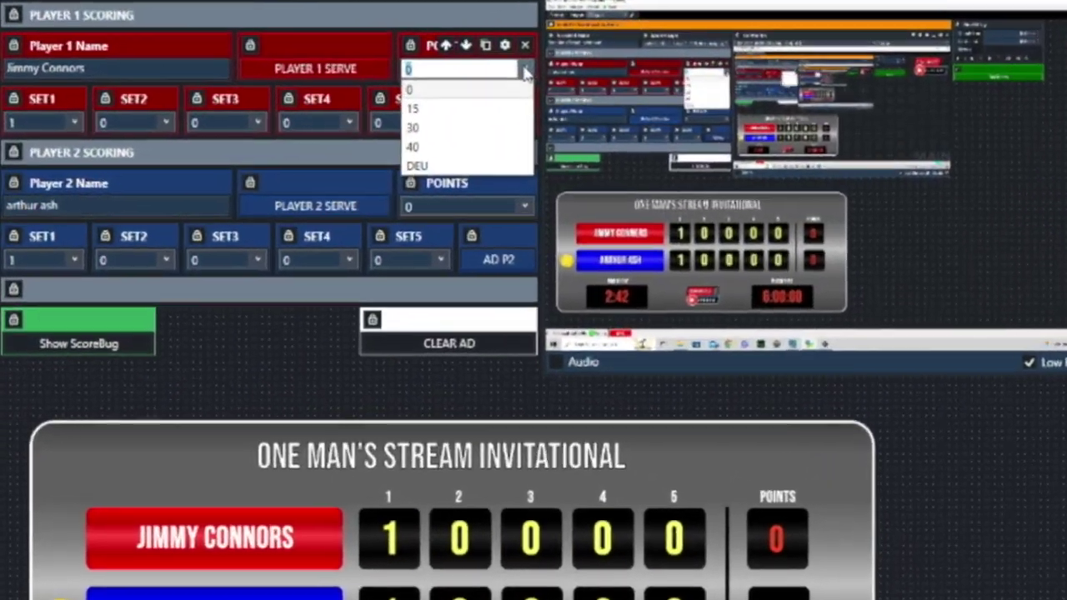
click(465, 108)
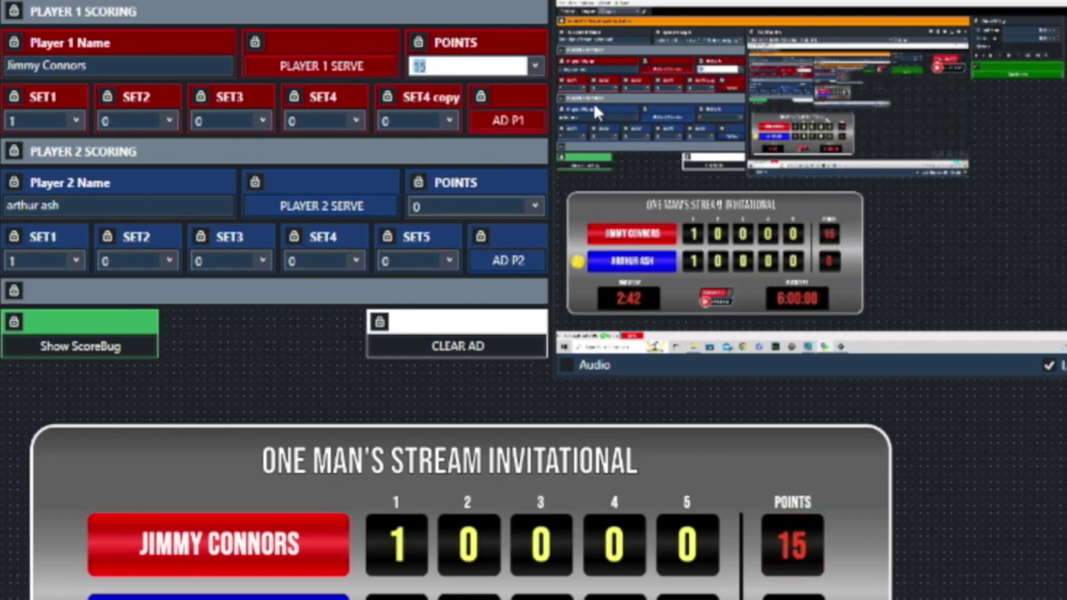
click(534, 66)
click(483, 126)
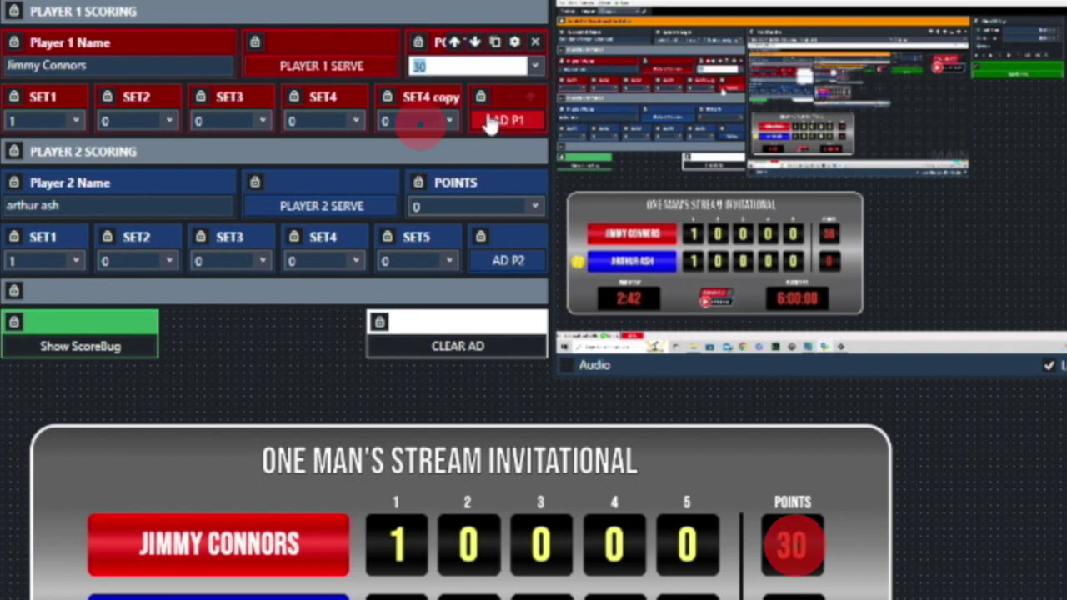
click(531, 67)
click(430, 144)
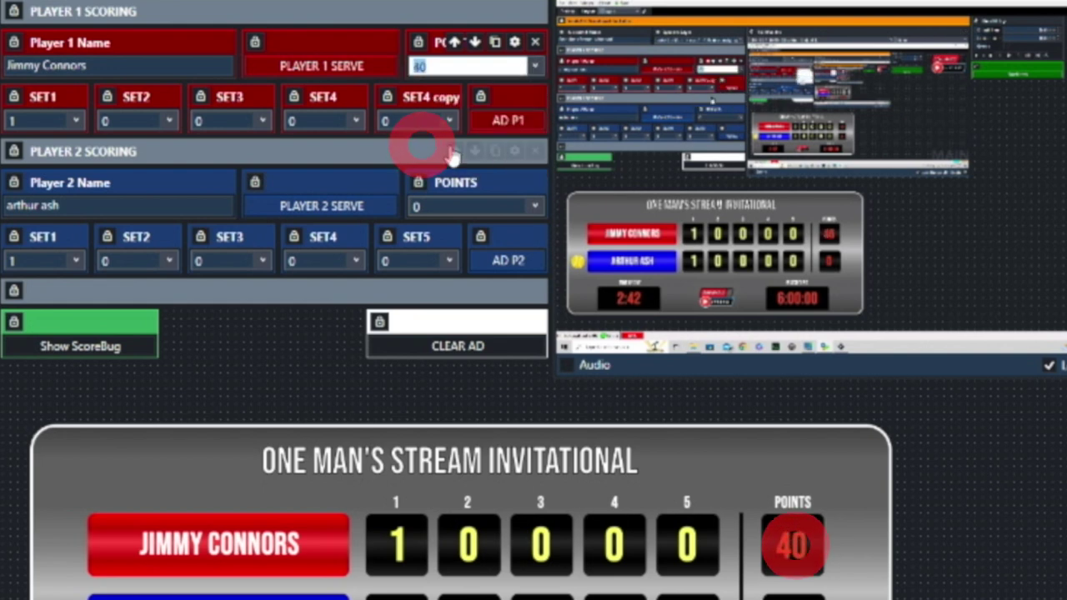
click(535, 66)
click(439, 160)
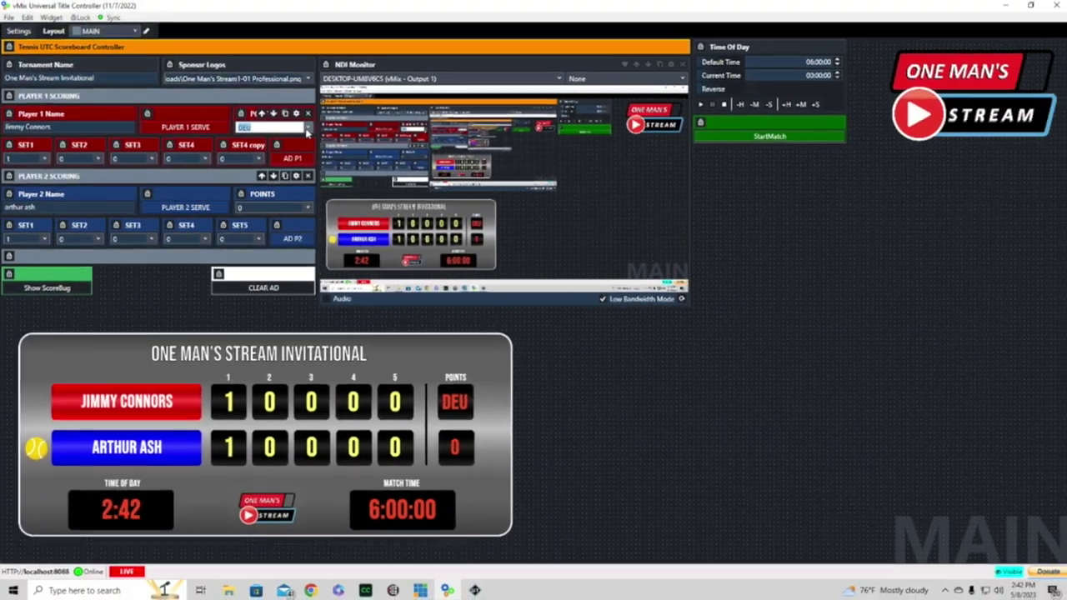
click(535, 66)
click(244, 135)
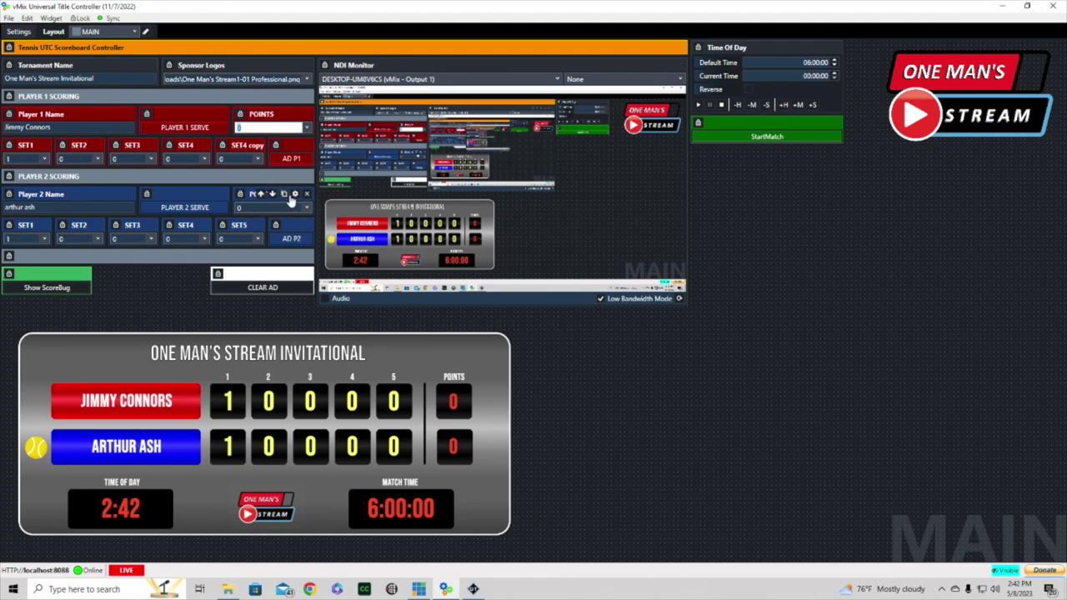
click(294, 194)
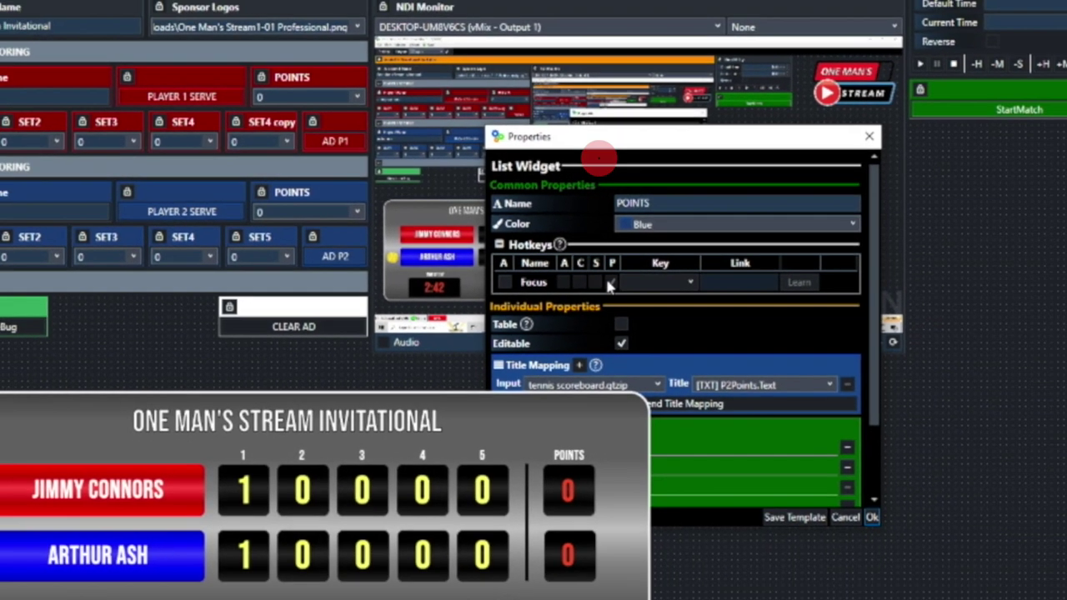
Step: Confirm the Player 2 Points settings (Blue, [TXT] P2Points.Text) and show Player 2's point values
scroll(605, 276, down, 3)
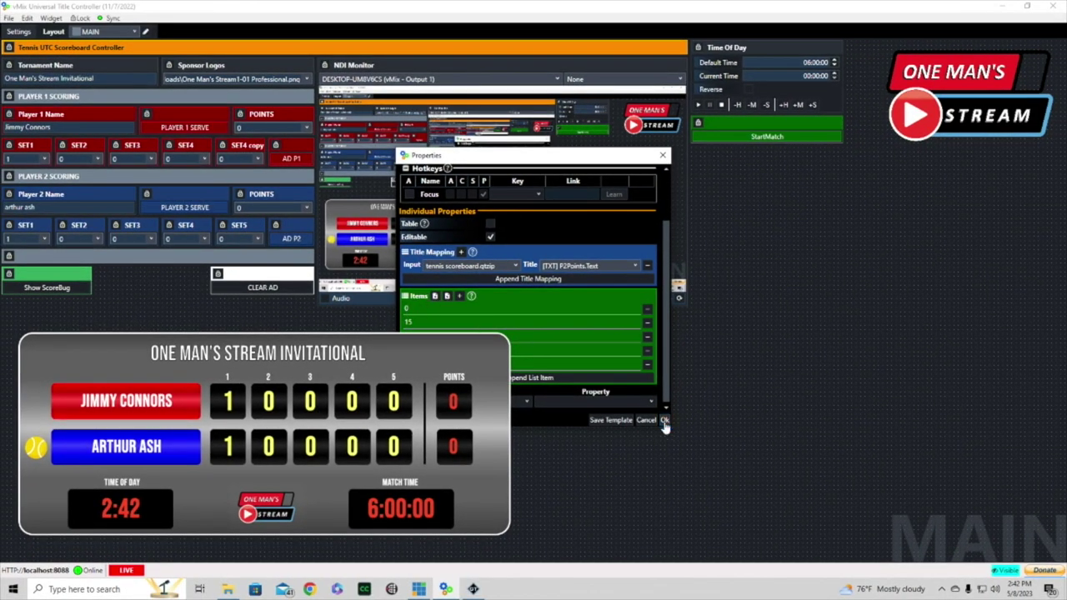
click(664, 422)
click(306, 208)
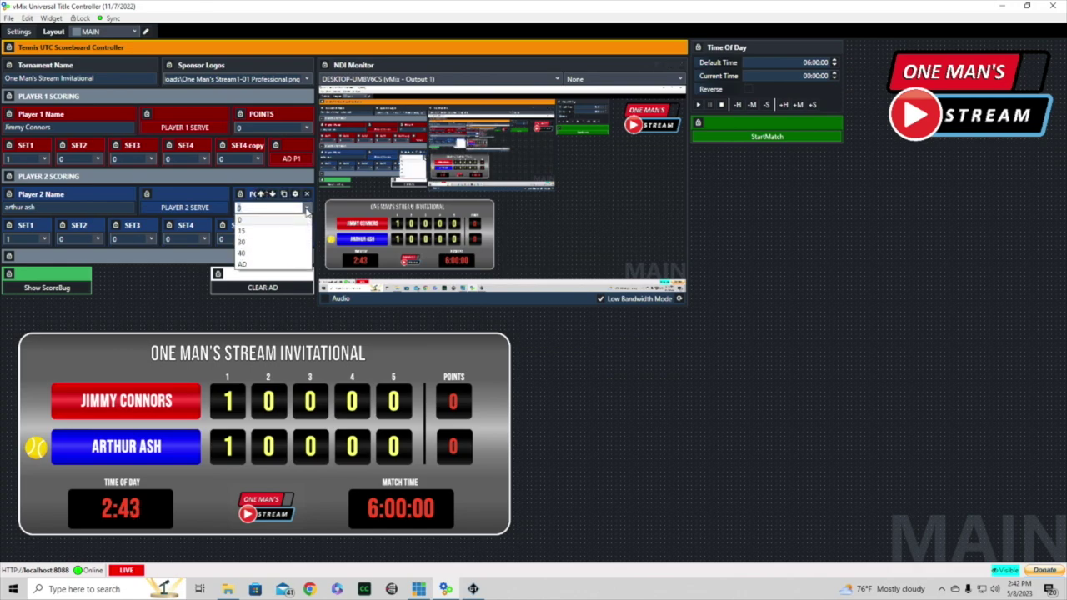
Step: Step Player 2's points through 15, 30 and 40, then reset them to 0
click(269, 223)
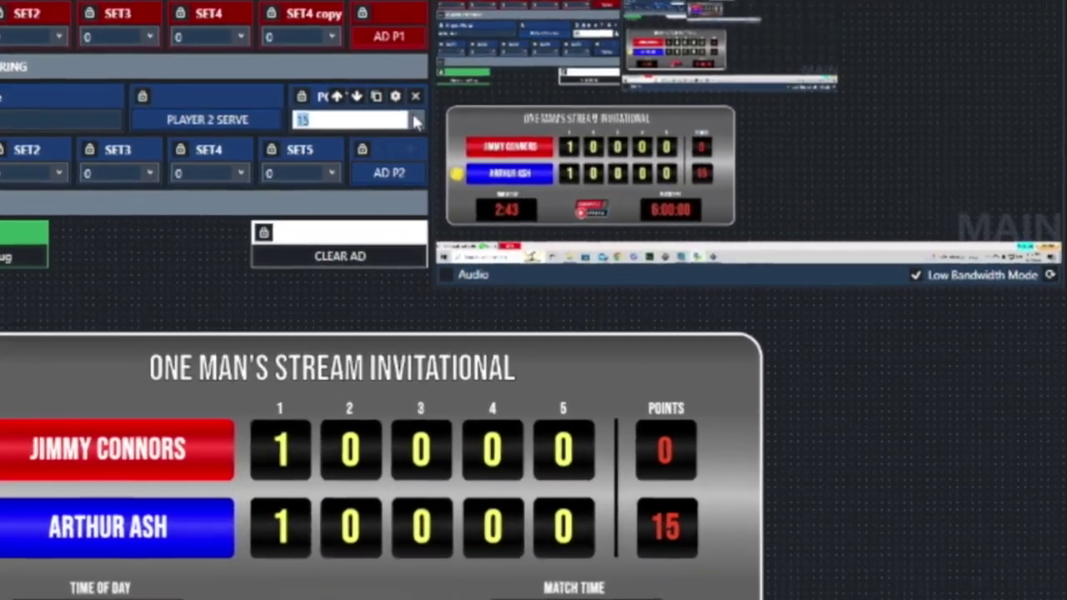
click(415, 121)
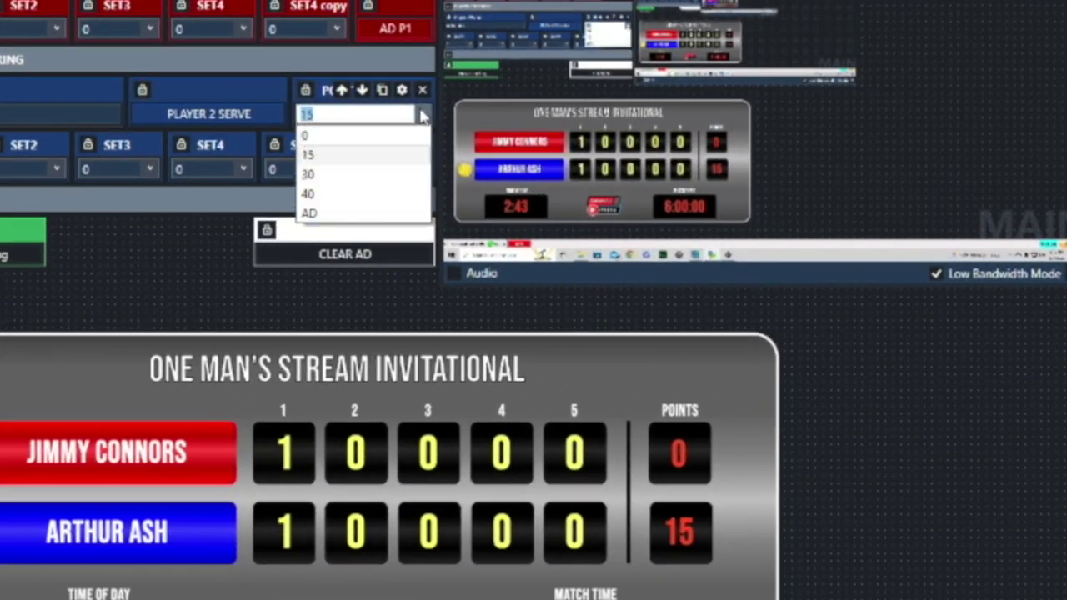
click(323, 178)
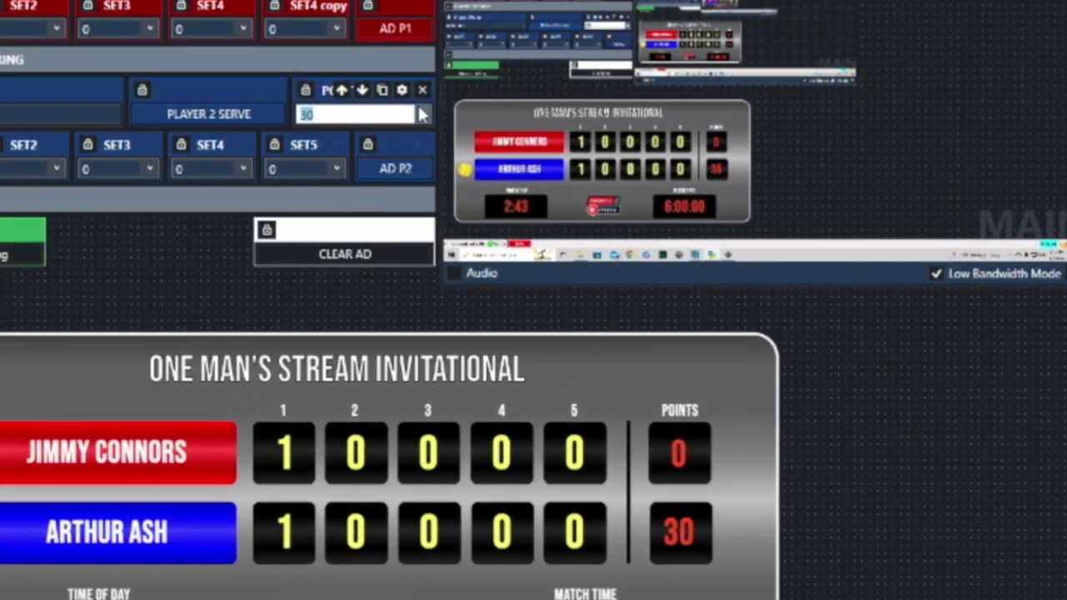
click(421, 115)
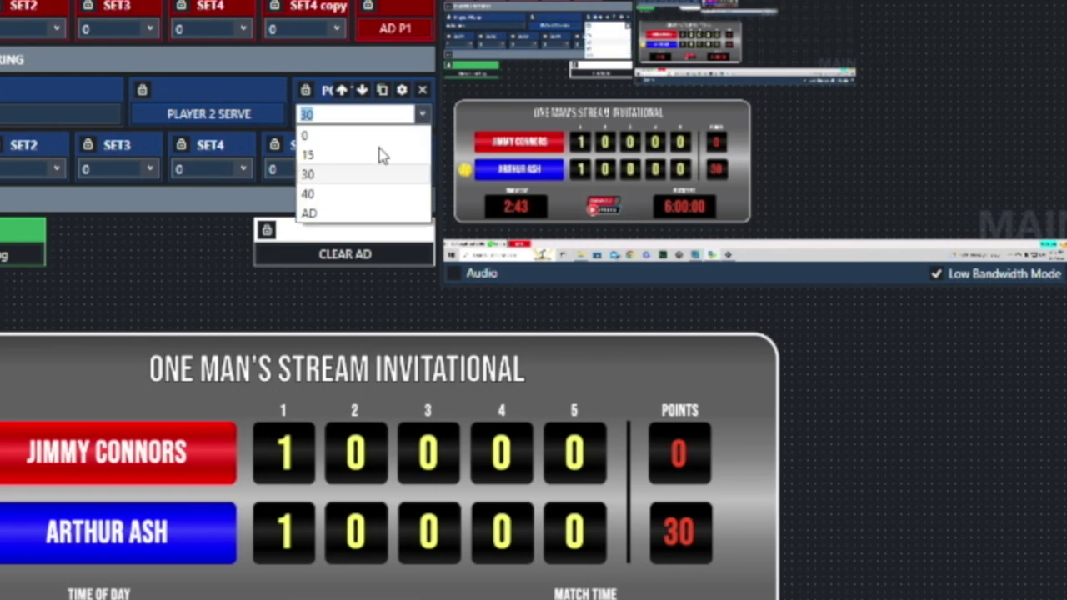
click(336, 194)
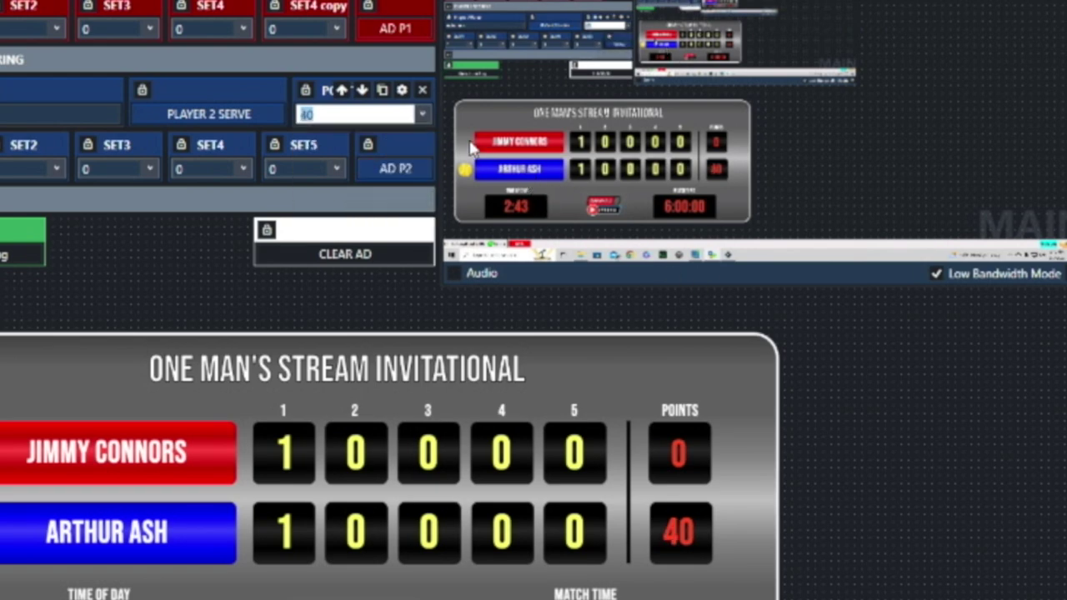
click(424, 121)
click(341, 140)
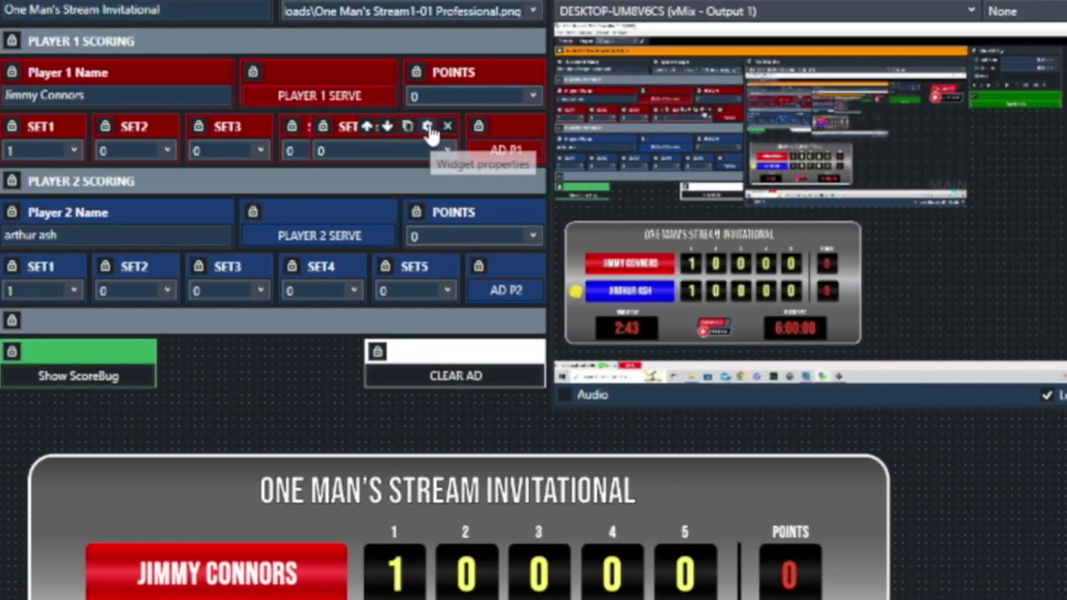
Step: Open the SET4 copy widget's properties and review its P1S5Score.Text mapping
click(428, 127)
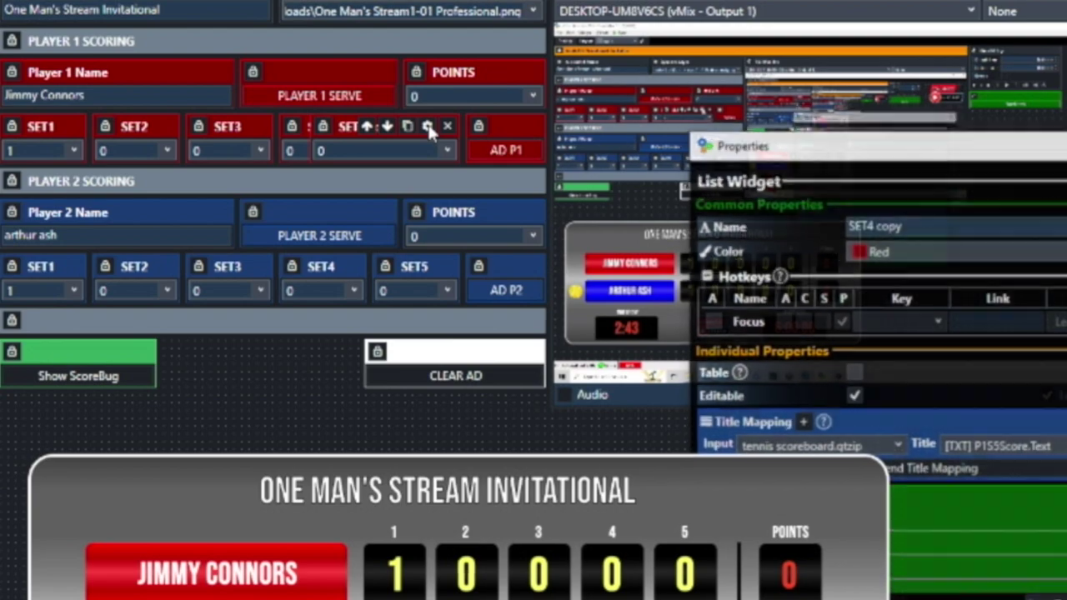
scroll(500, 317, down, 3)
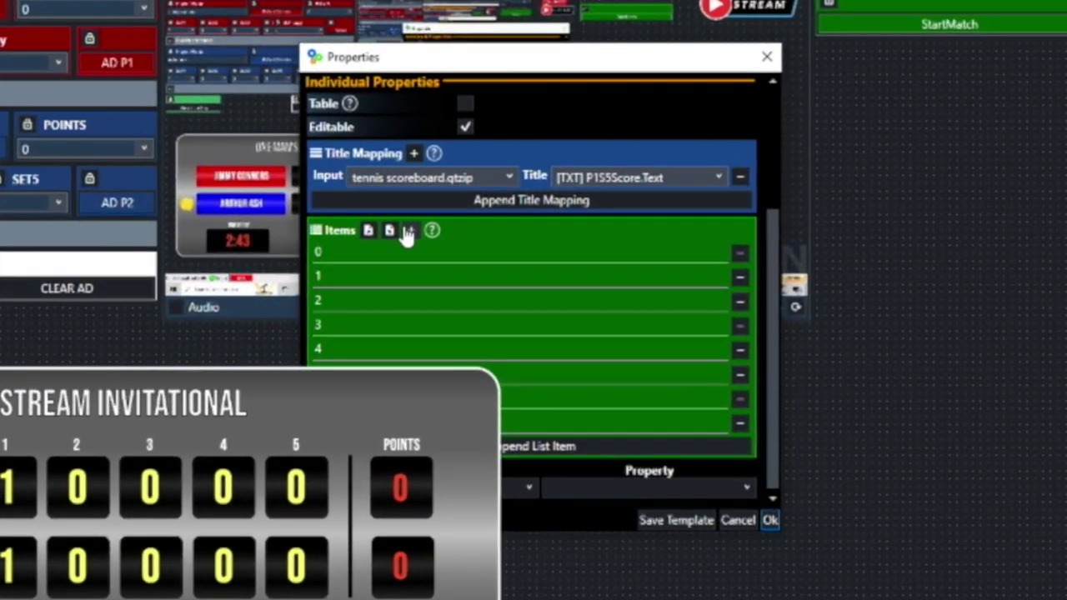
click(409, 231)
scroll(535, 306, up, 3)
click(345, 106)
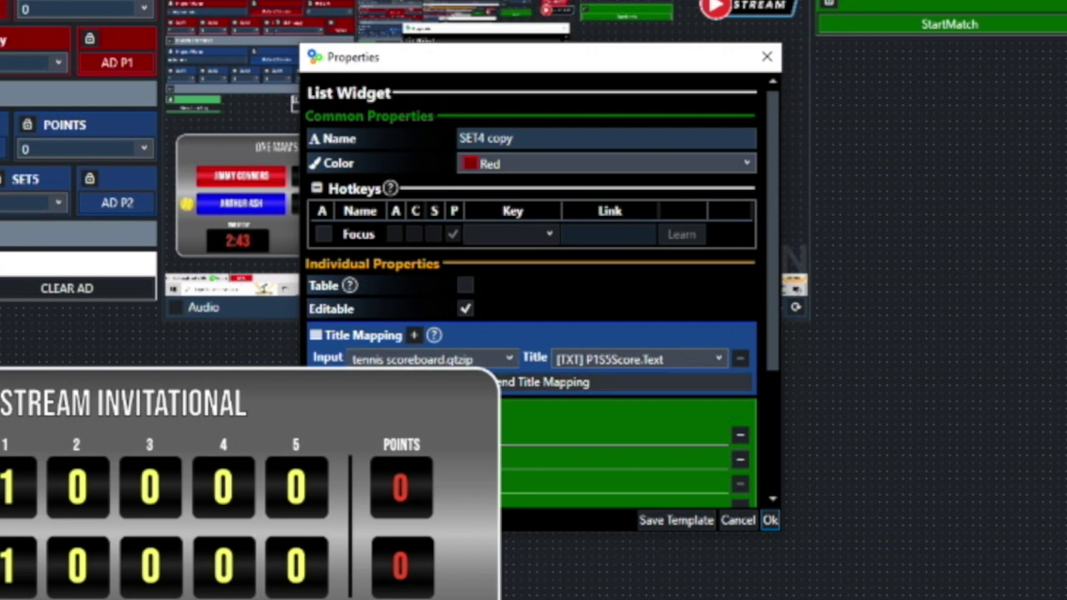
scroll(534, 286, down, 3)
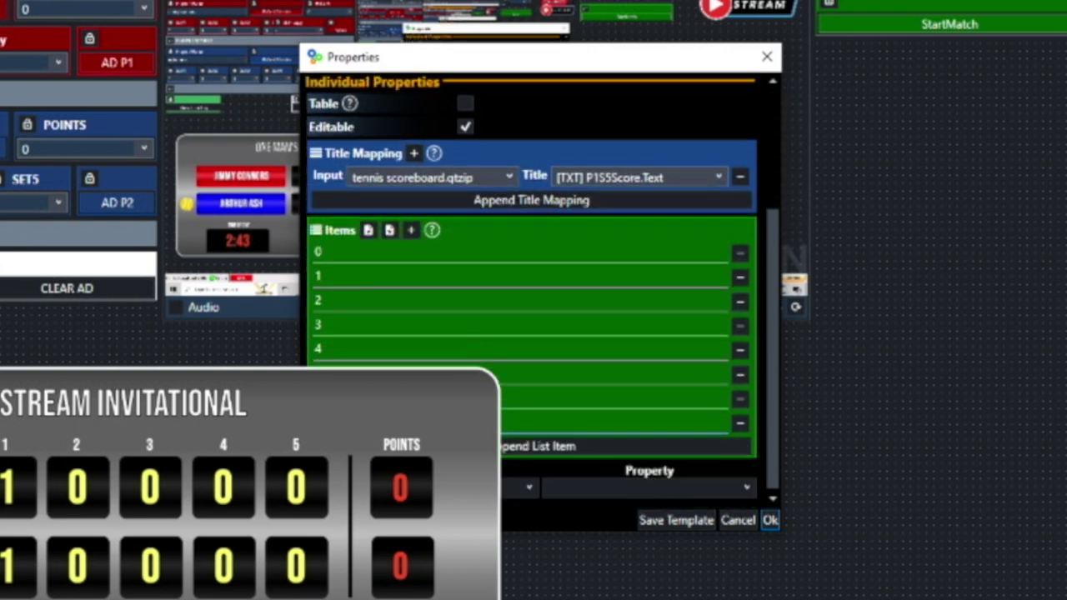
scroll(534, 286, up, 1)
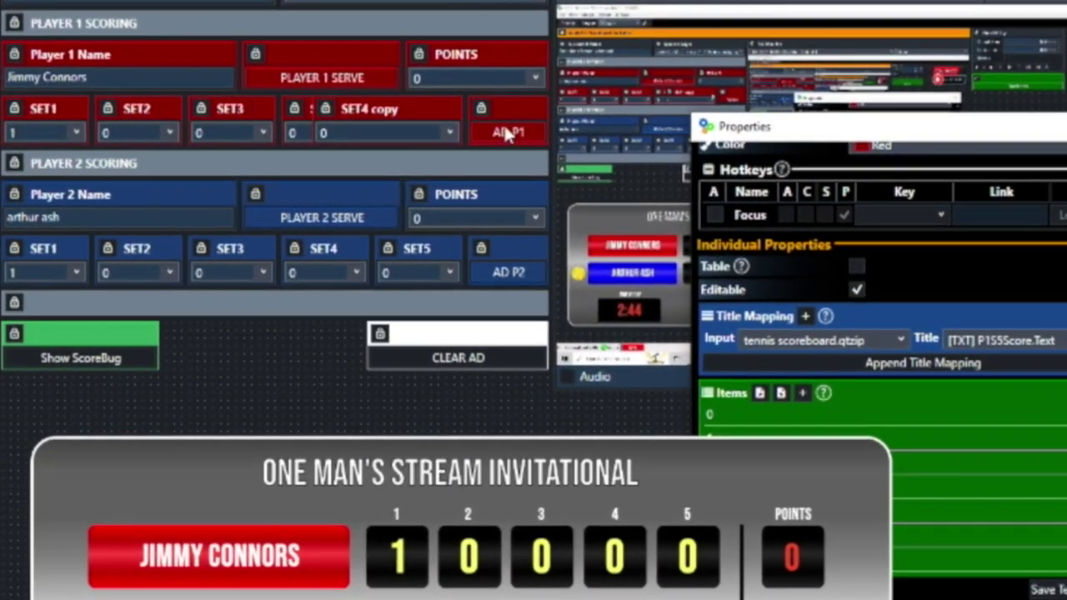
scroll(1016, 450, up, 1)
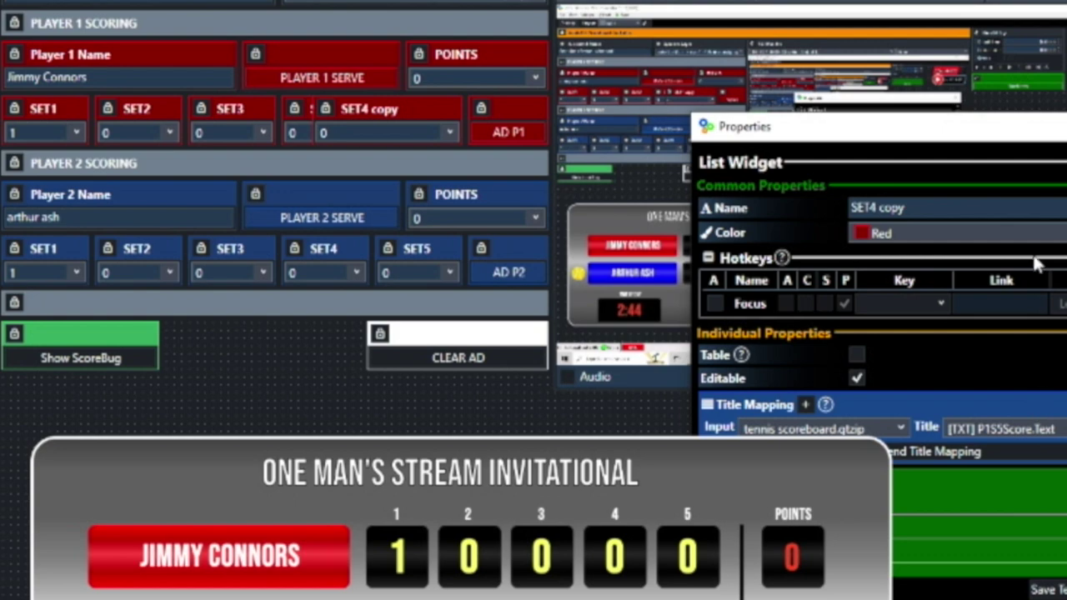
Step: Change the widget's name from SET4 to SET5 and save with Ok
click(913, 209)
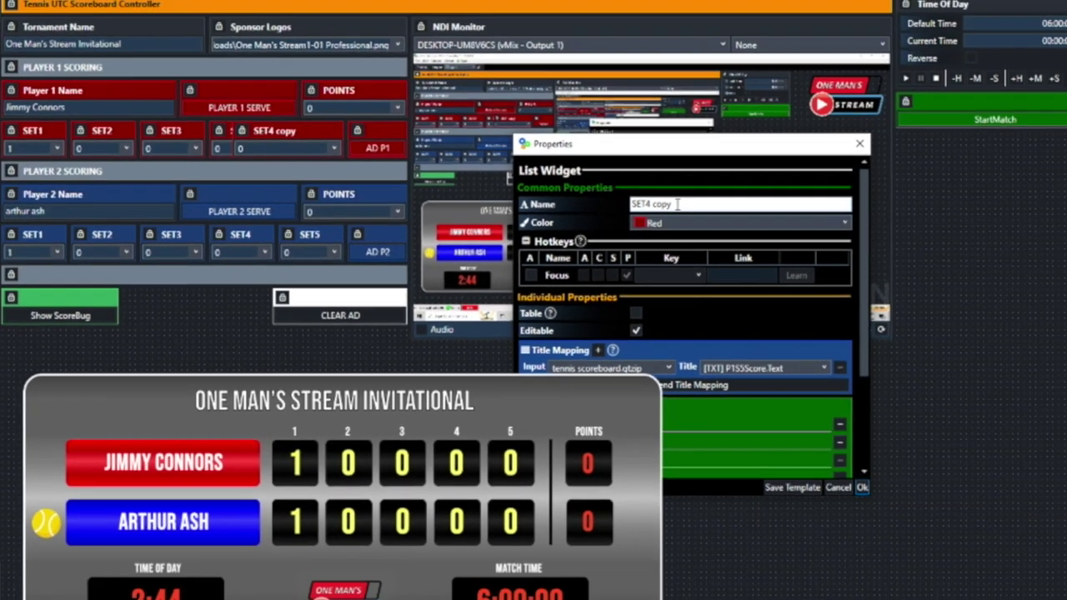
key(BackSpace)
key(BackSpace)
key(BackSpace)
key(BackSpace)
key(BackSpace)
key(BackSpace)
text(5)
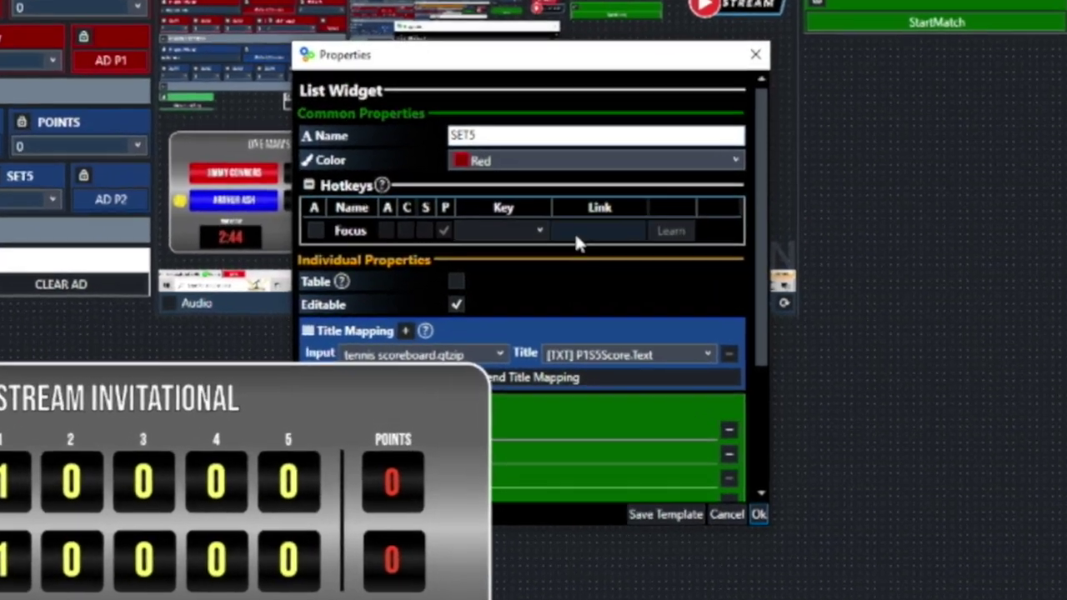
scroll(563, 261, down, 1)
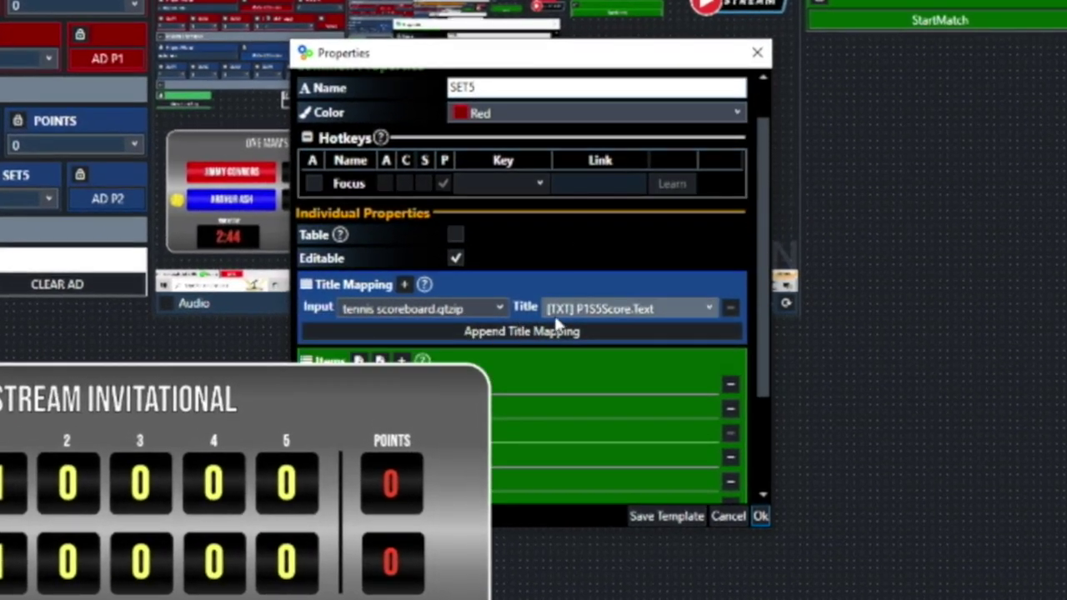
click(588, 310)
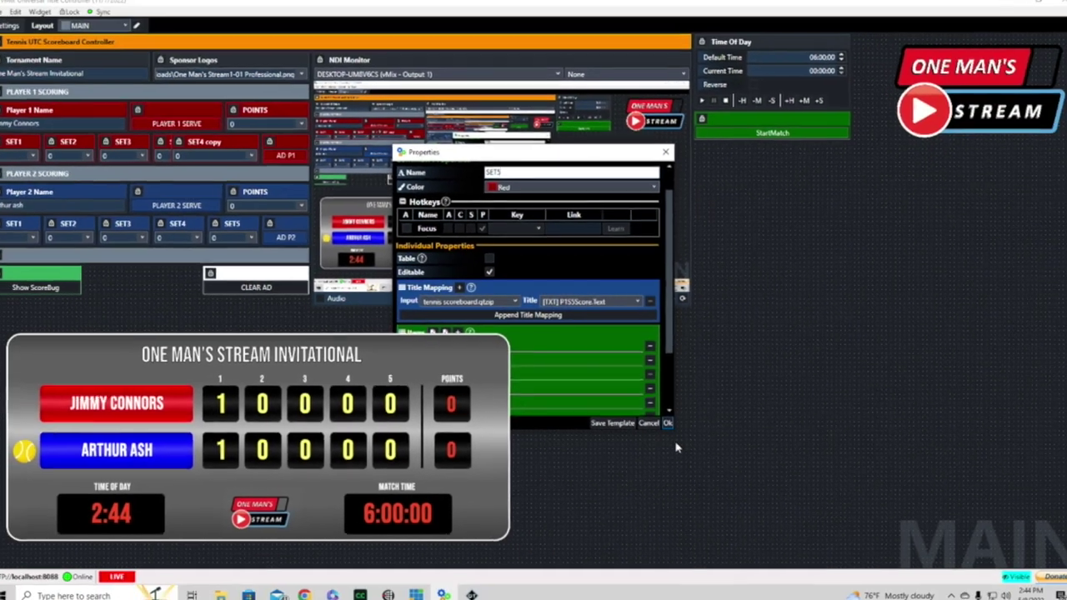
click(760, 516)
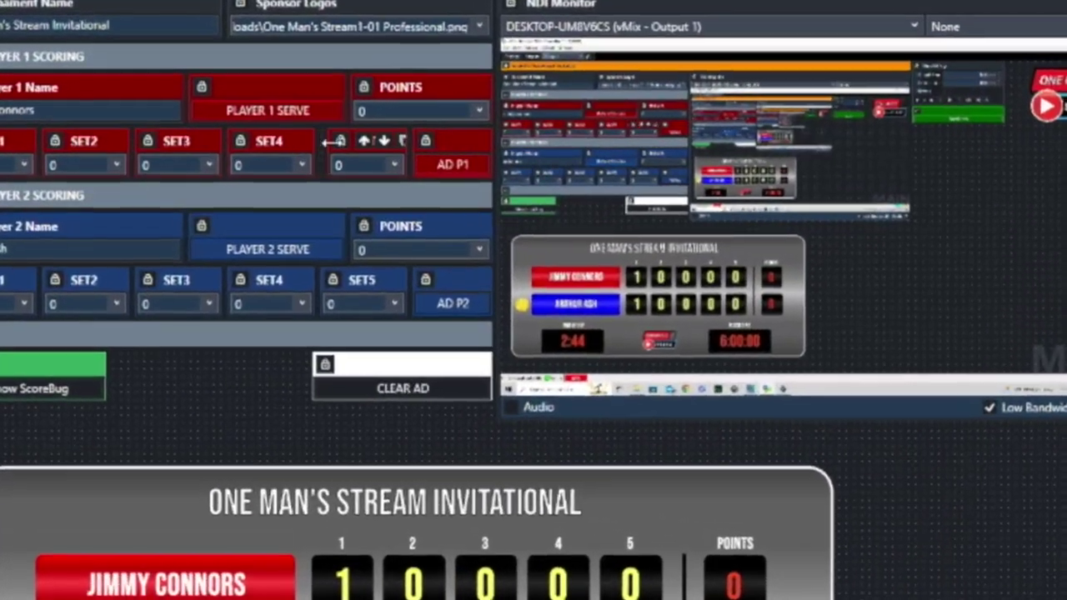
Step: Widen the selected set widget over SET3's space and confirm the SET4 widget's mapping
drag(320, 143, 160, 154)
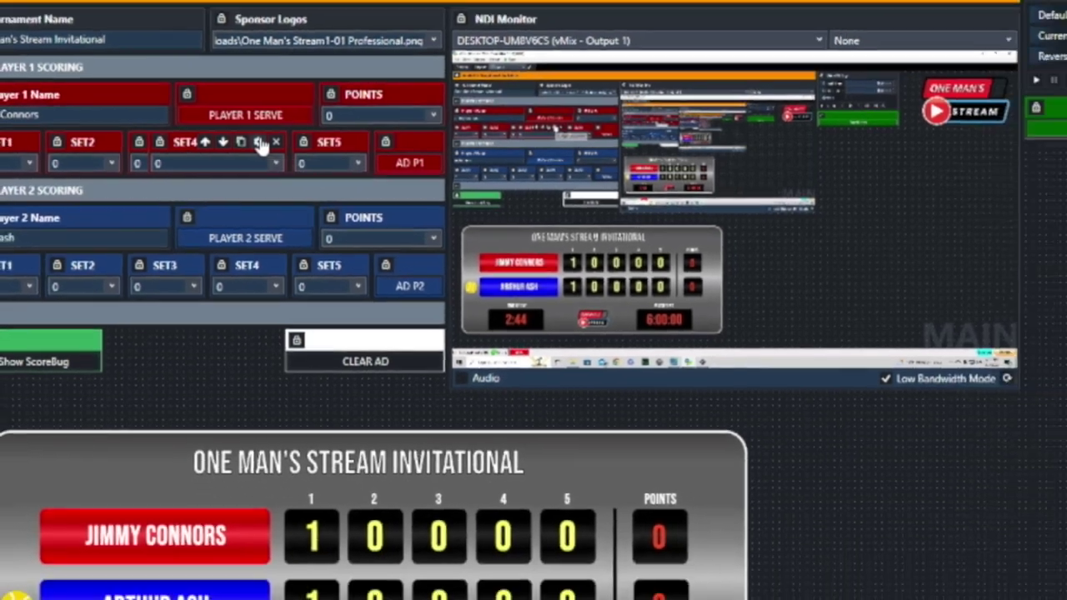
click(285, 143)
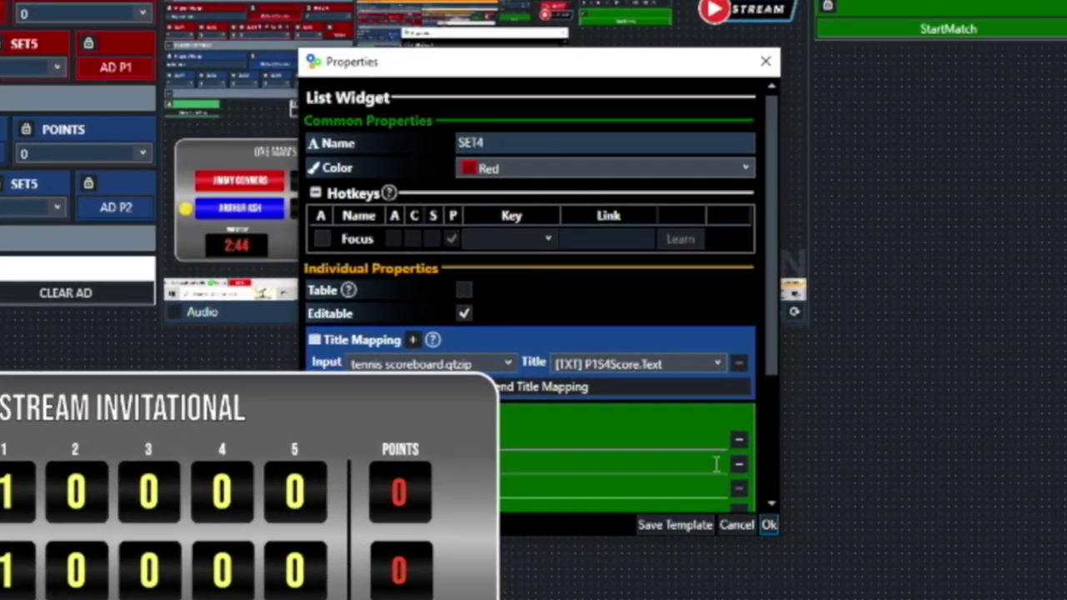
click(583, 366)
scroll(600, 424, down, 3)
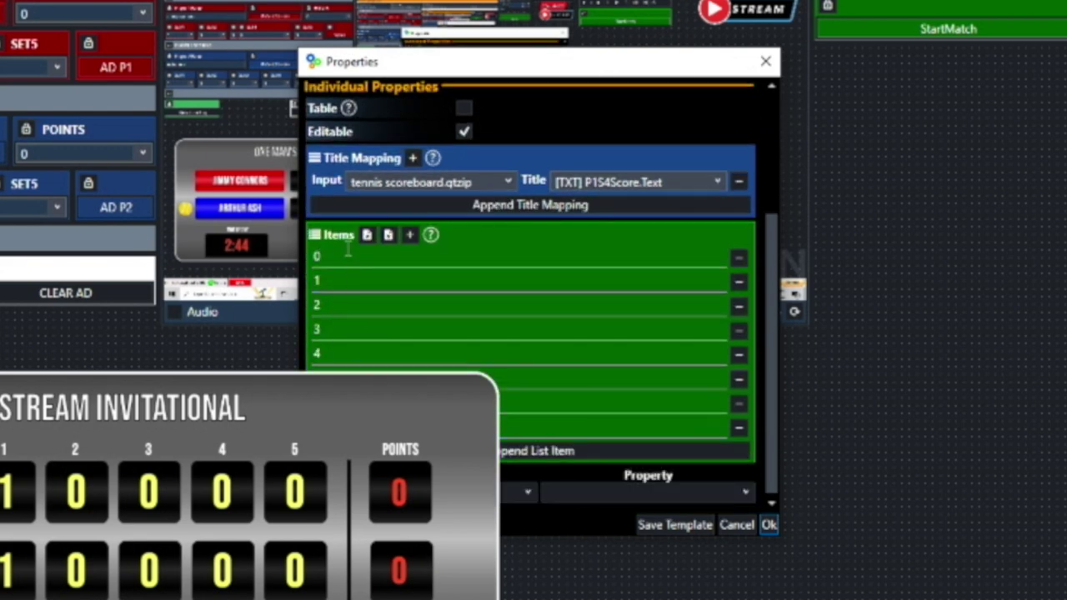
scroll(767, 525, up, 3)
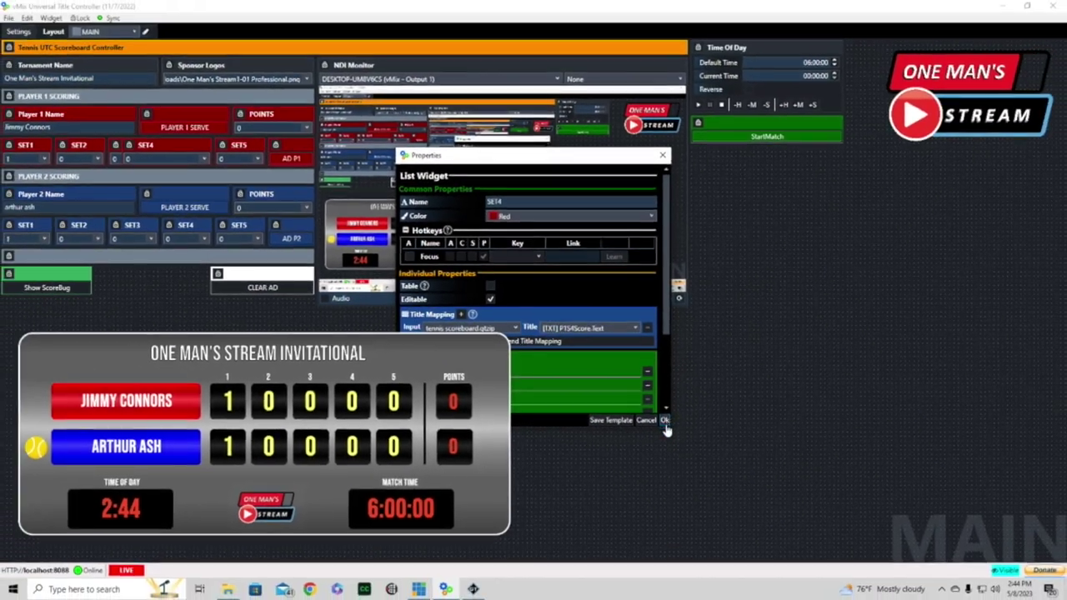
click(665, 420)
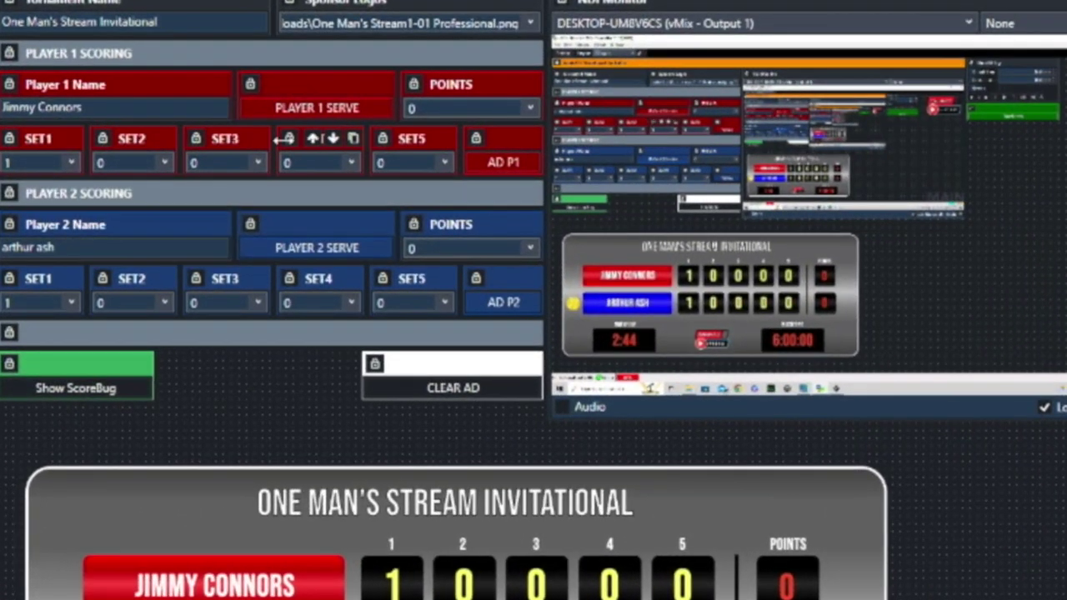
Step: Resize SET2 and SET3, then confirm SET3, SET2 (P1S2Score) and SET1 (P1S1Score) mappings
drag(174, 144, 110, 151)
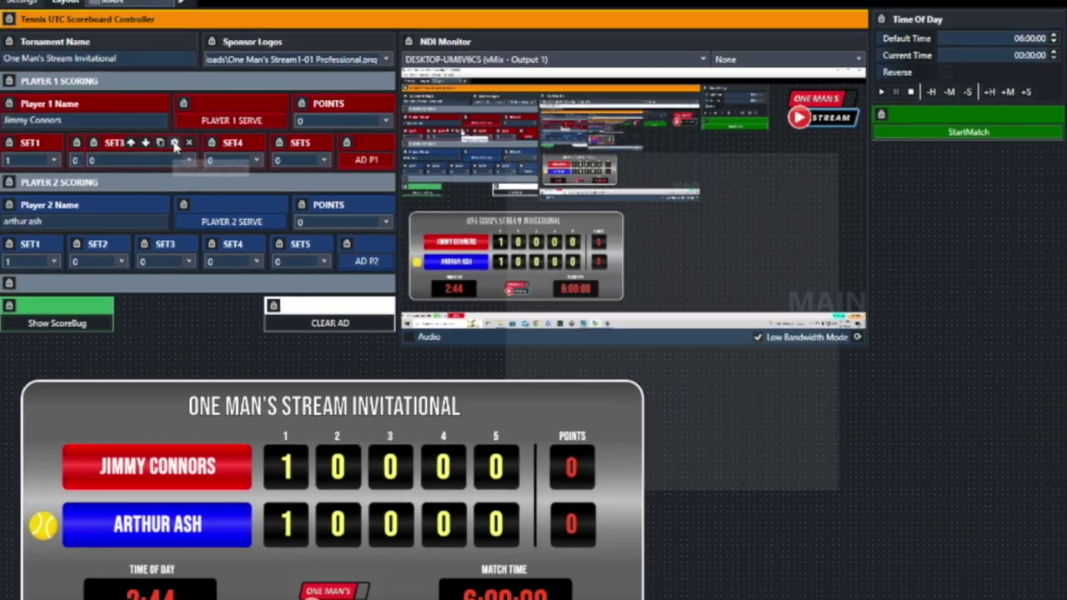
click(238, 138)
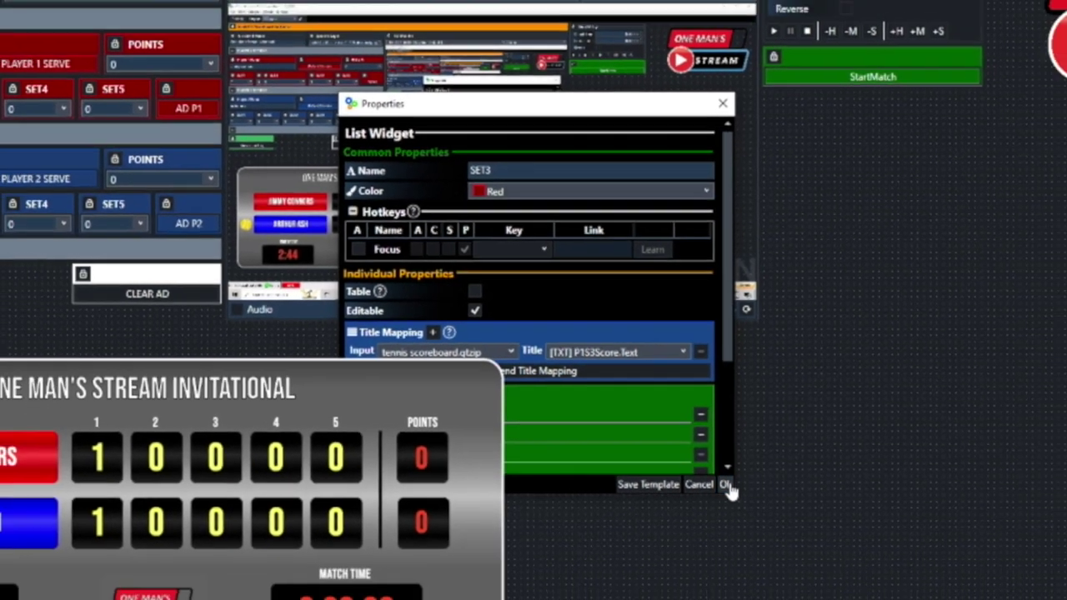
click(768, 530)
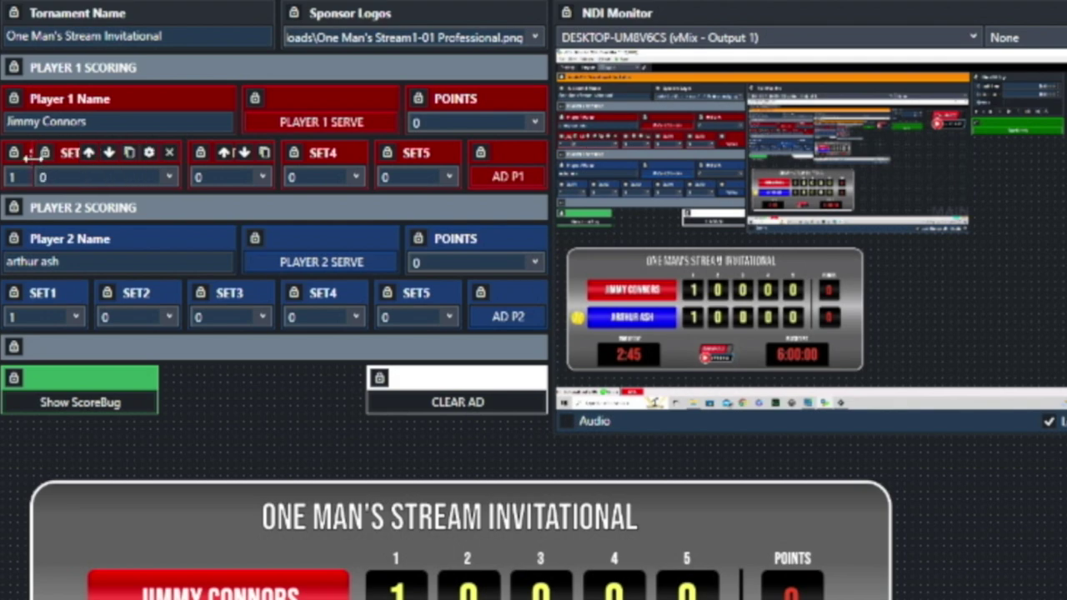
click(150, 155)
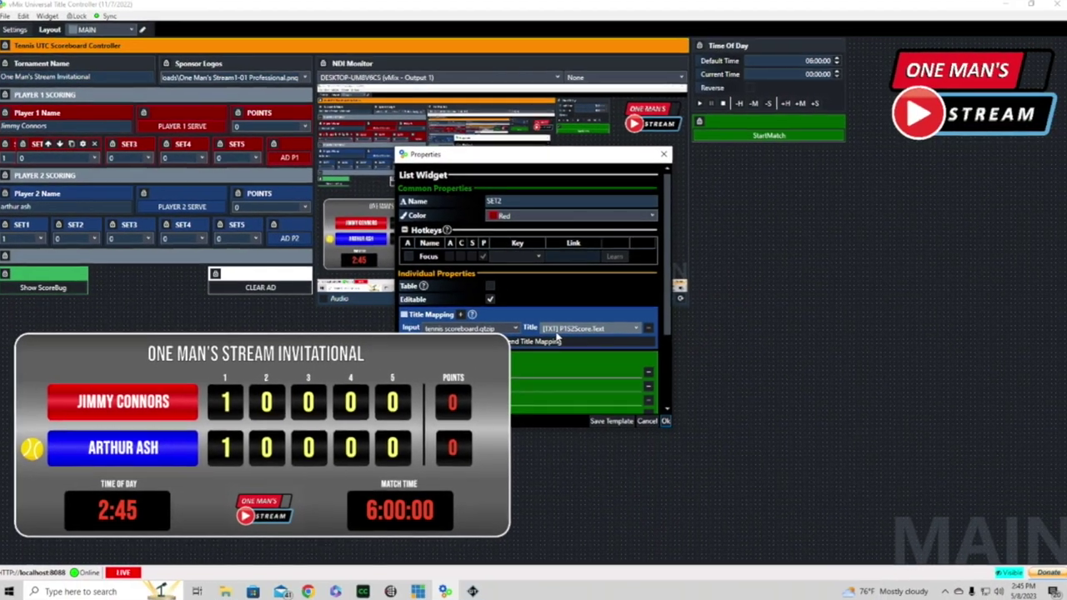
click(584, 338)
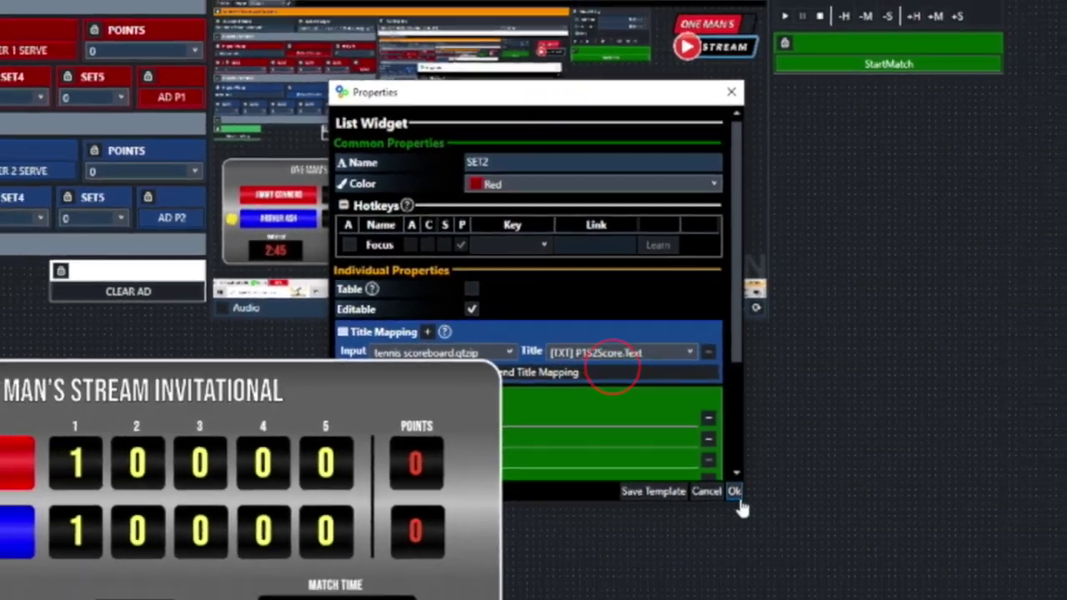
click(735, 492)
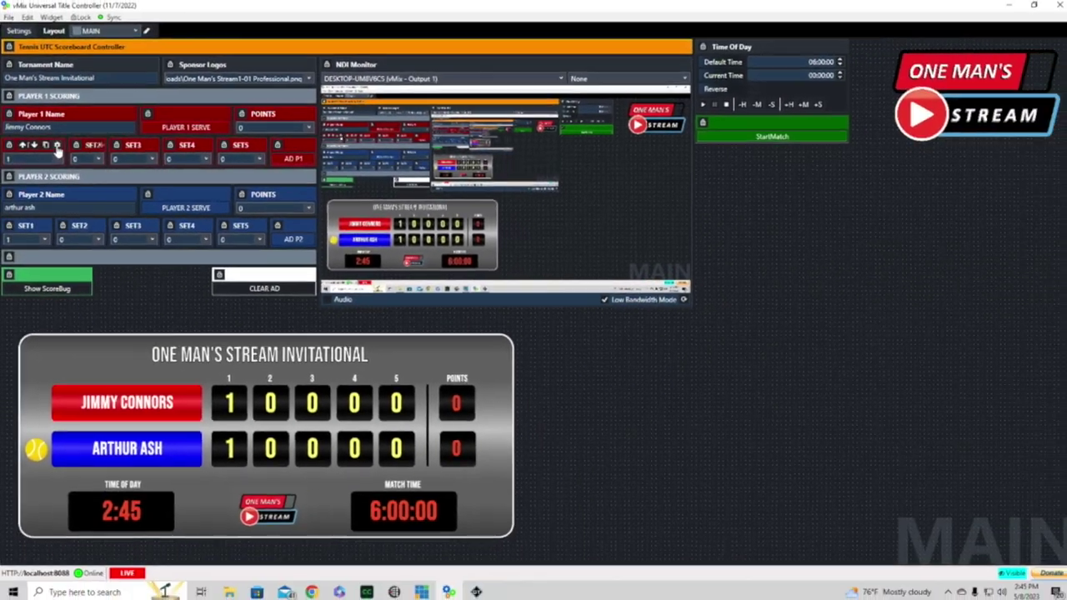
double_click(42, 143)
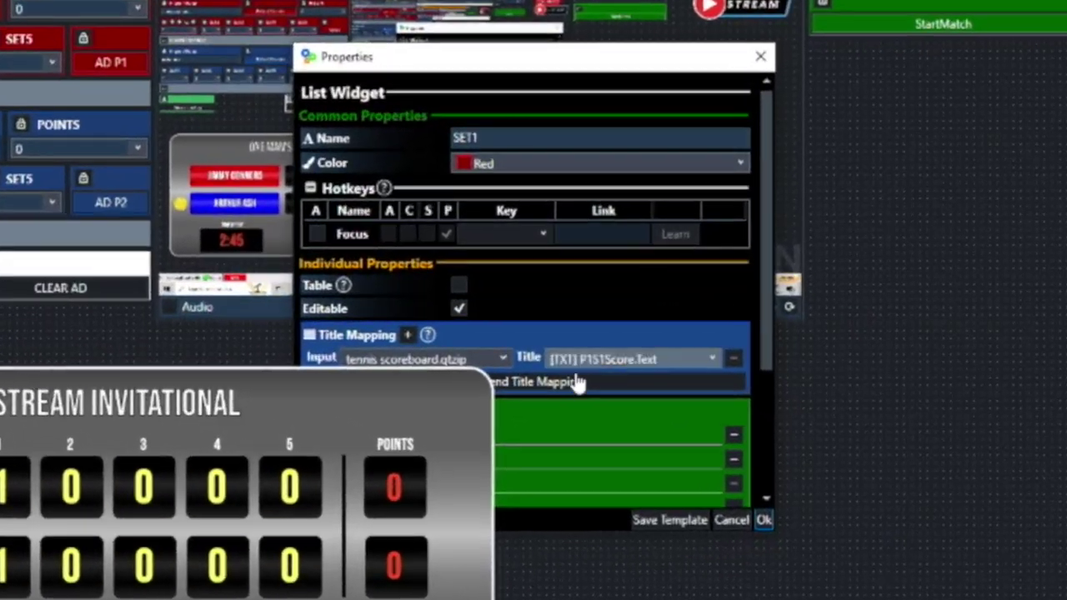
click(592, 333)
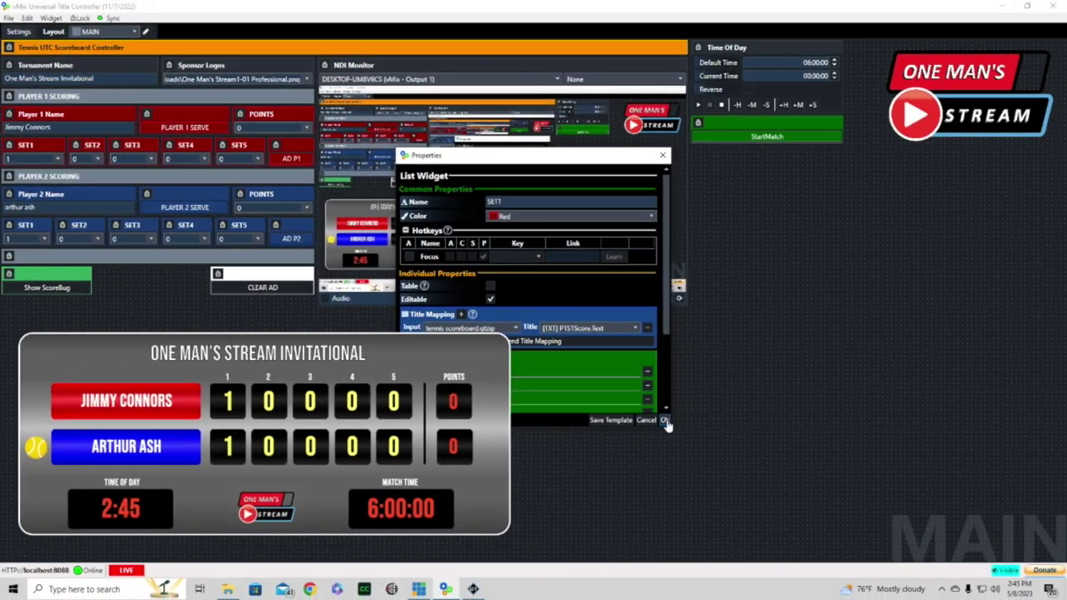
click(747, 503)
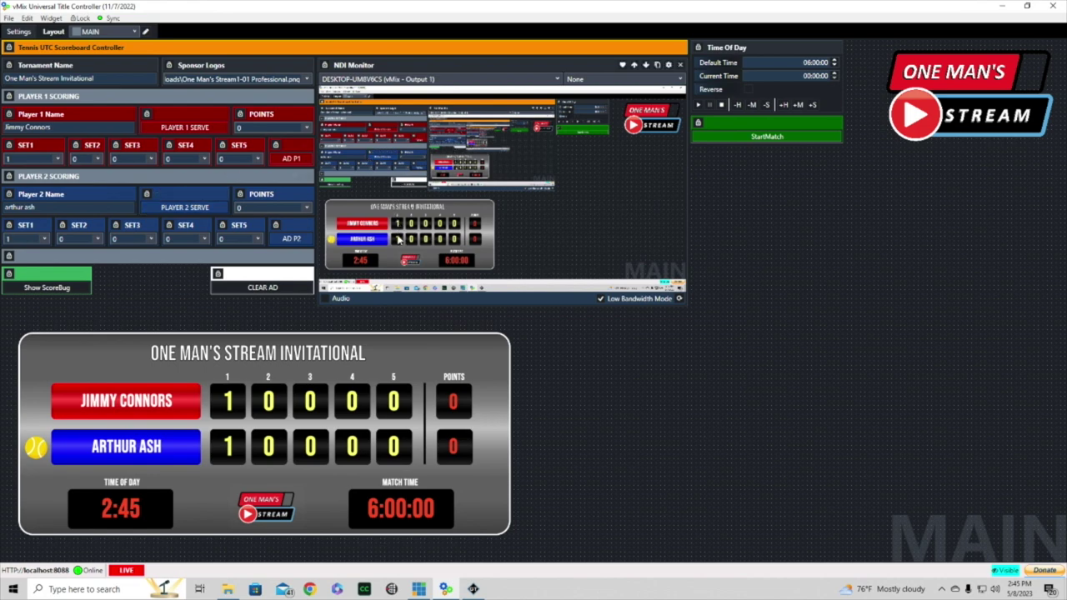
Step: Set Jimmy Connors' set 1 games to 3
click(60, 160)
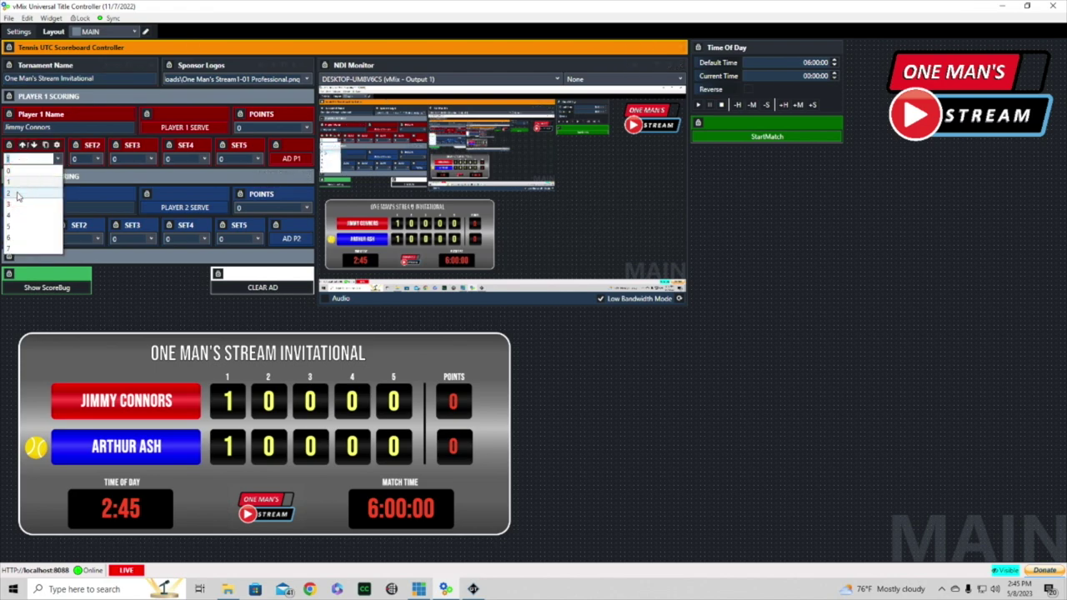
click(15, 190)
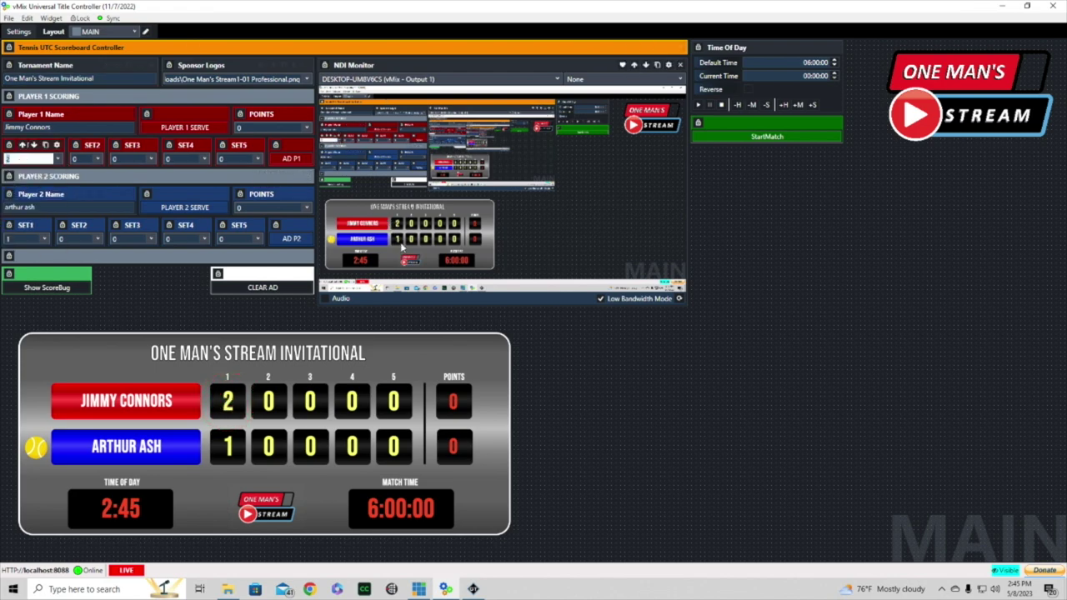
click(60, 160)
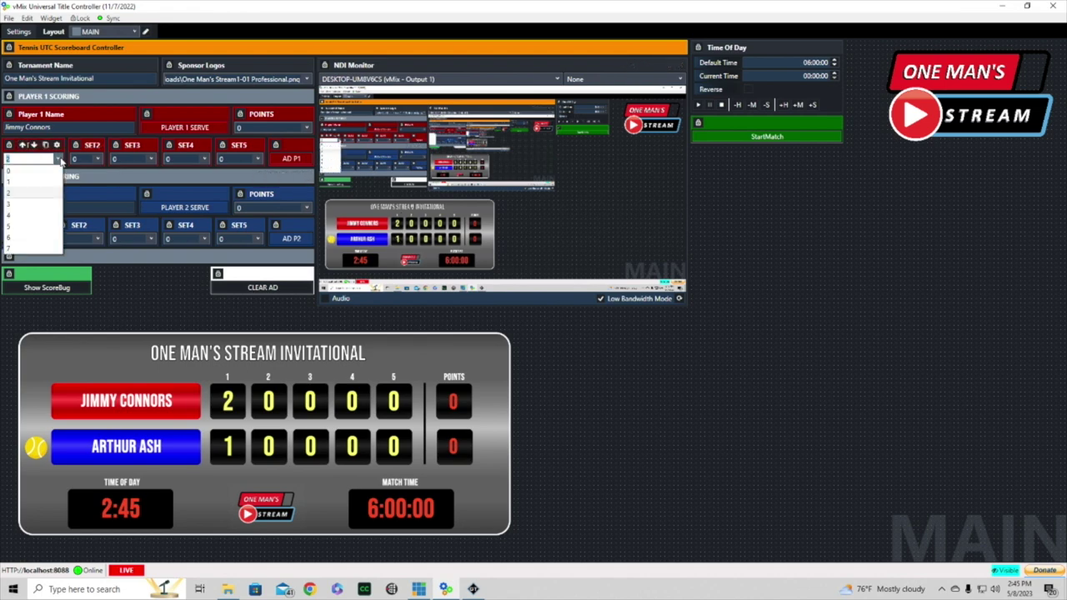
click(15, 202)
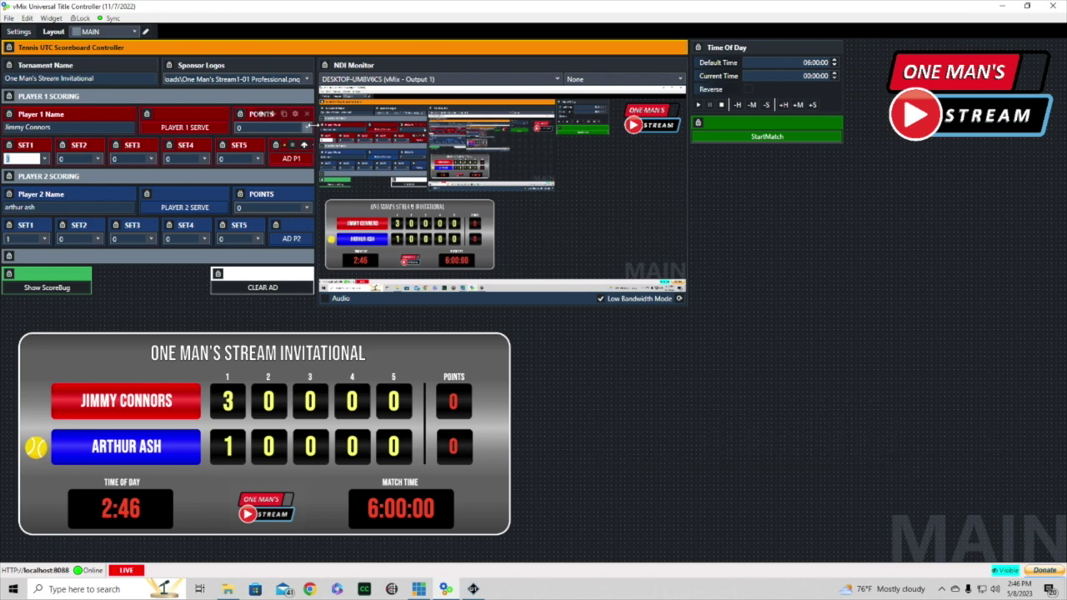
Step: Set both Jimmy Connors' and Arthur Ash's points to 40
click(308, 127)
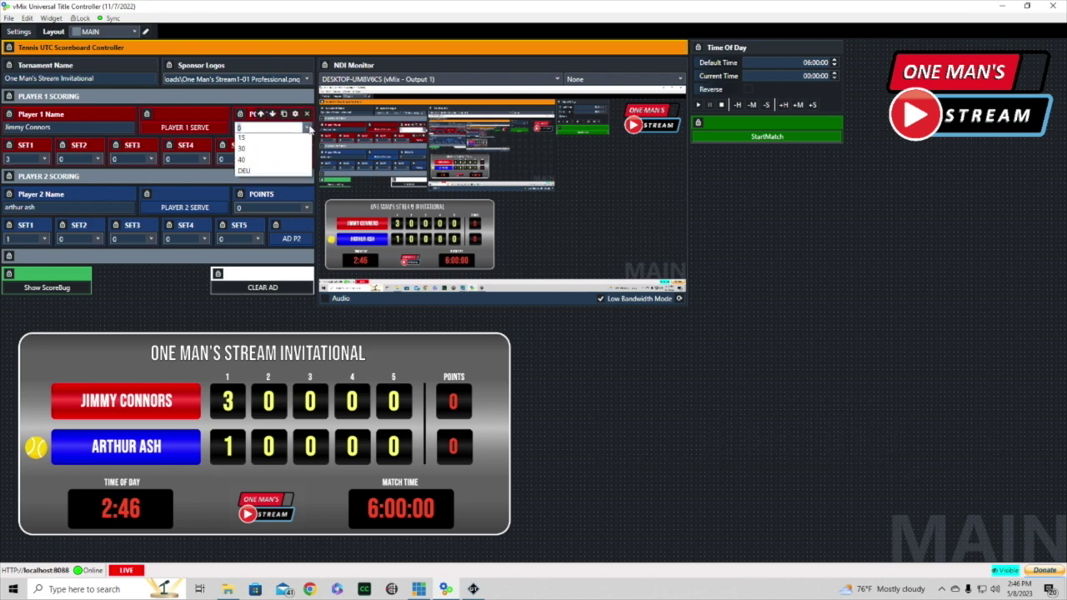
click(281, 175)
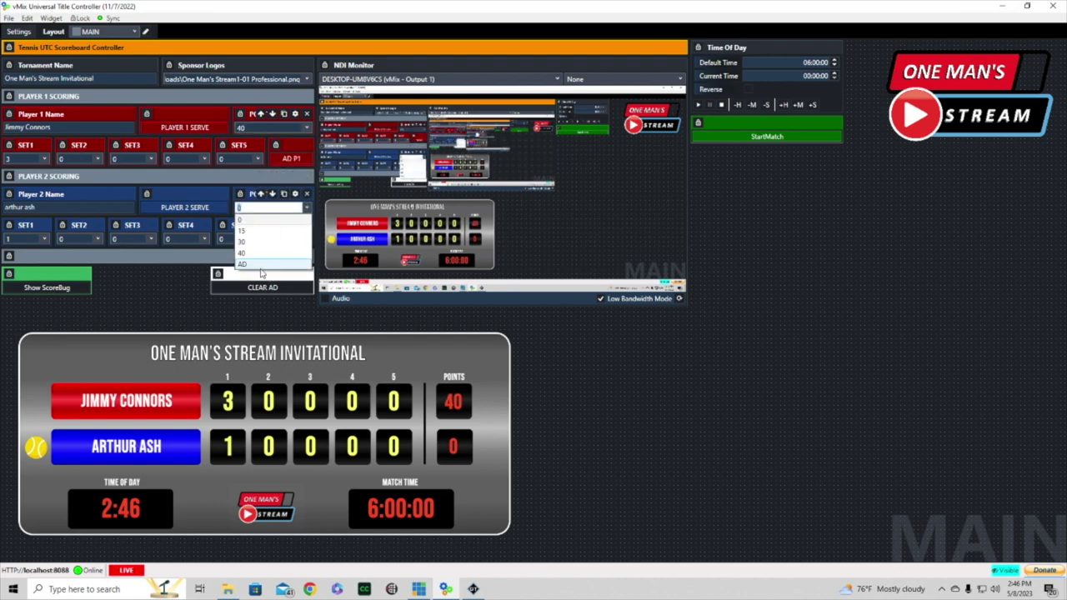
click(242, 239)
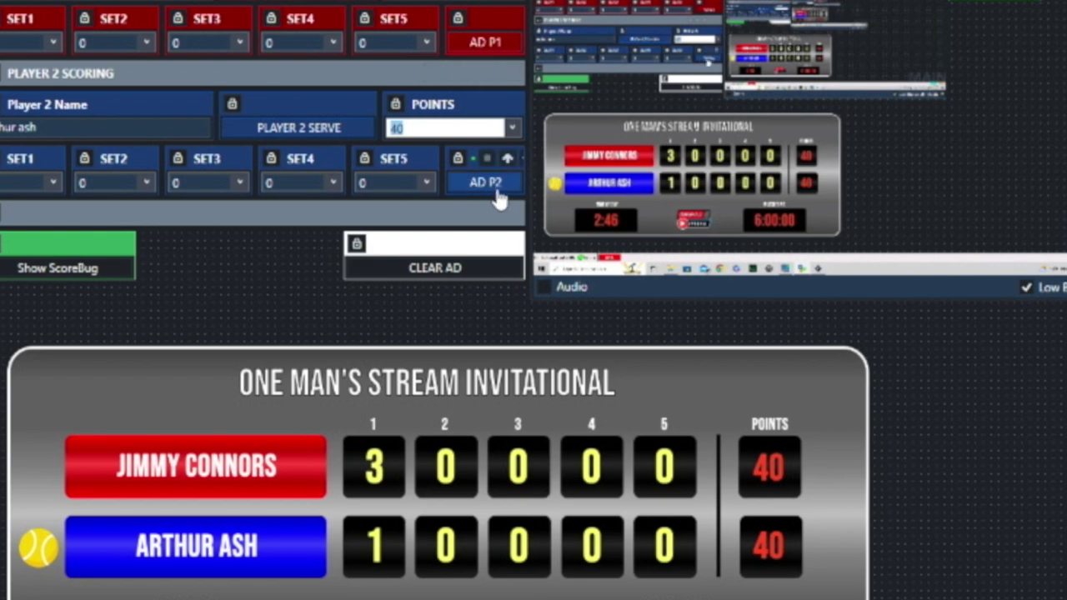
Step: Give Arthur Ash the advantage, clear it, and correct his set 1 games to 2
click(333, 233)
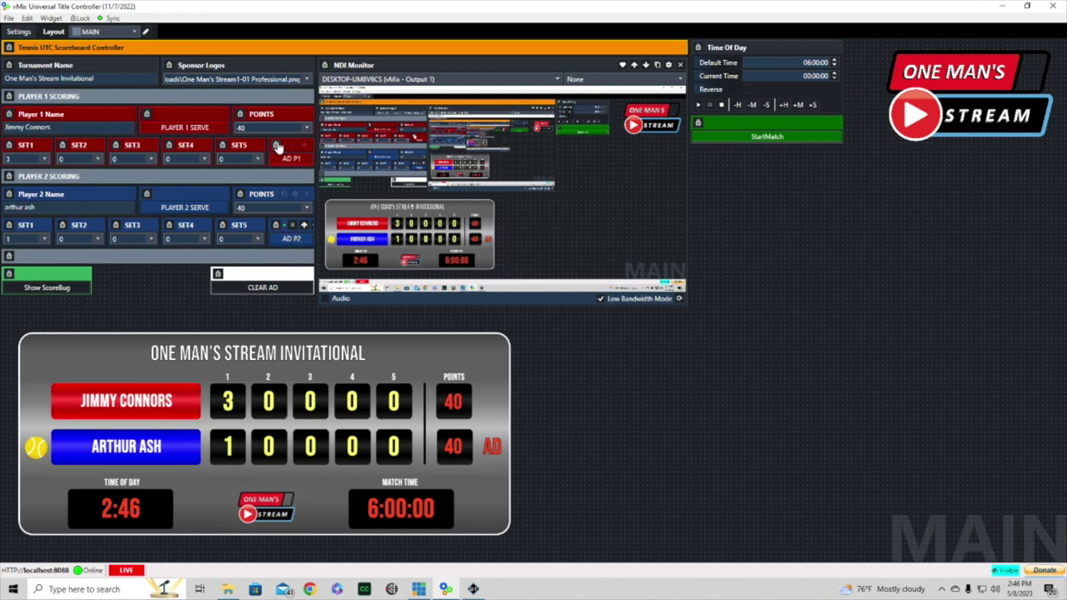
click(272, 289)
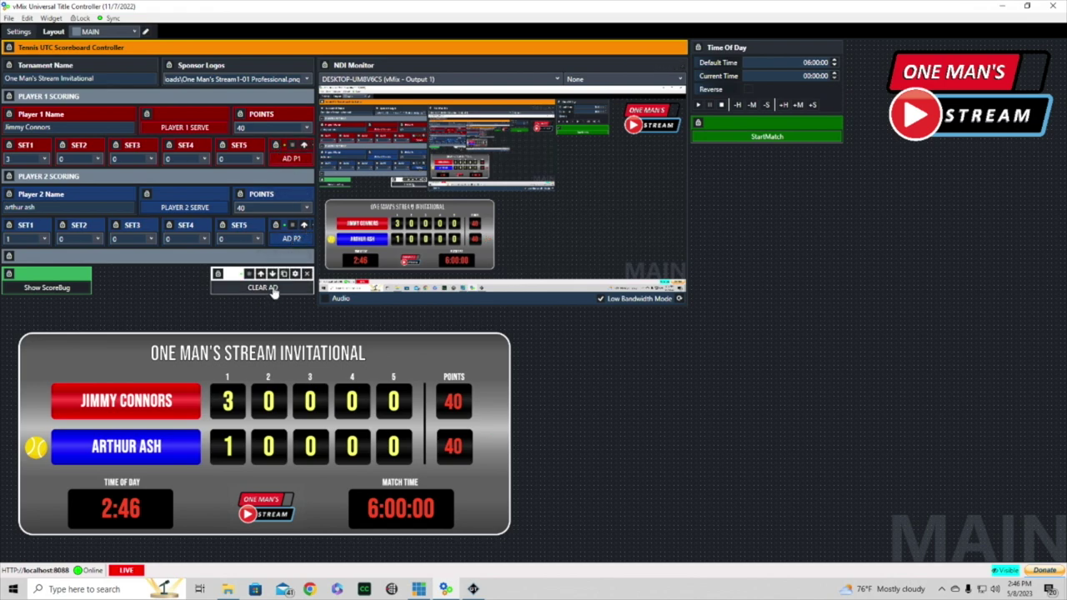
click(45, 240)
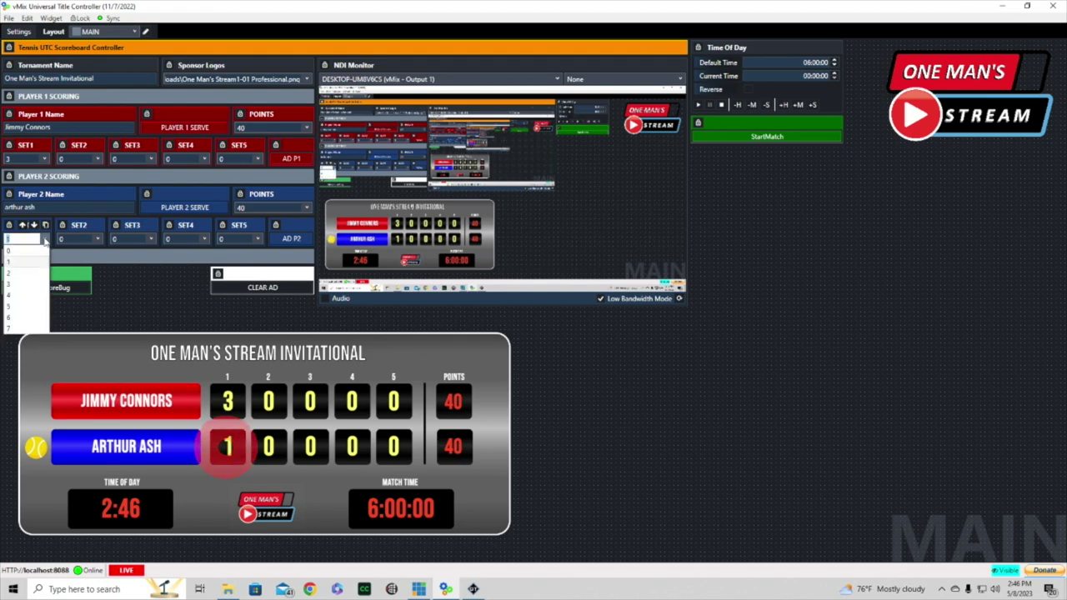
click(17, 275)
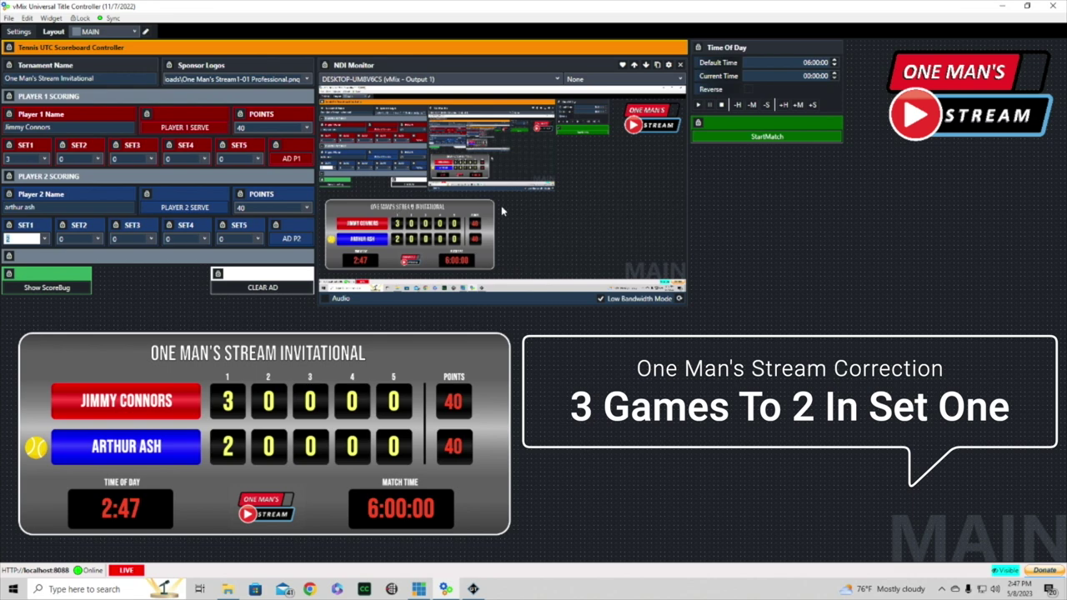
Step: Reset both Jimmy Connors' and Arthur Ash's points to 0
click(275, 126)
click(252, 157)
click(275, 207)
click(252, 223)
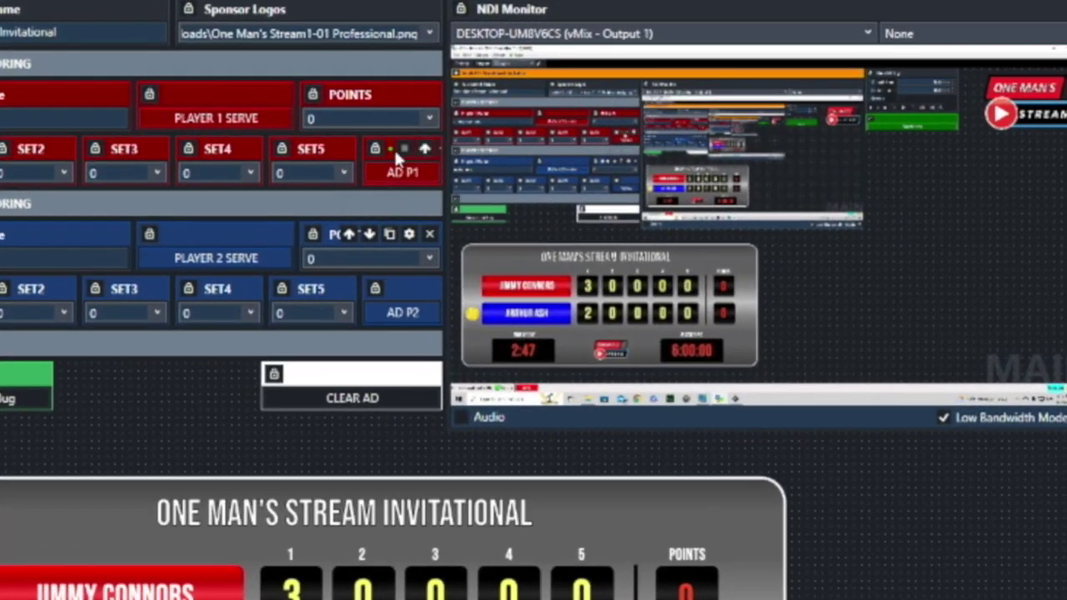
Step: Widen the AD P1 widget and verify its script's index 1 is AdPlayer1.Text, then close it
drag(385, 160, 398, 143)
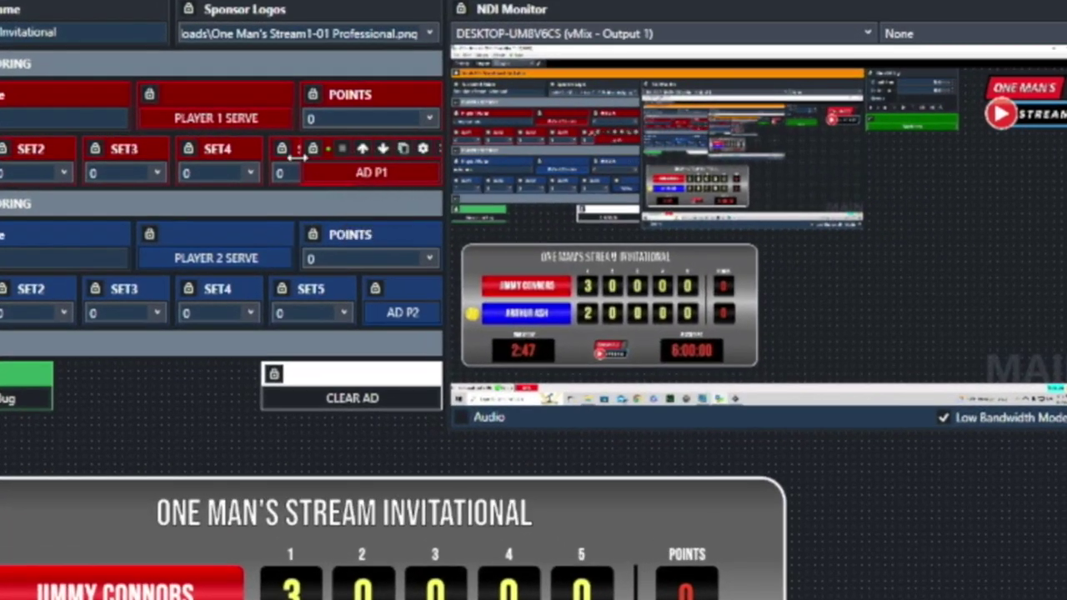
click(424, 153)
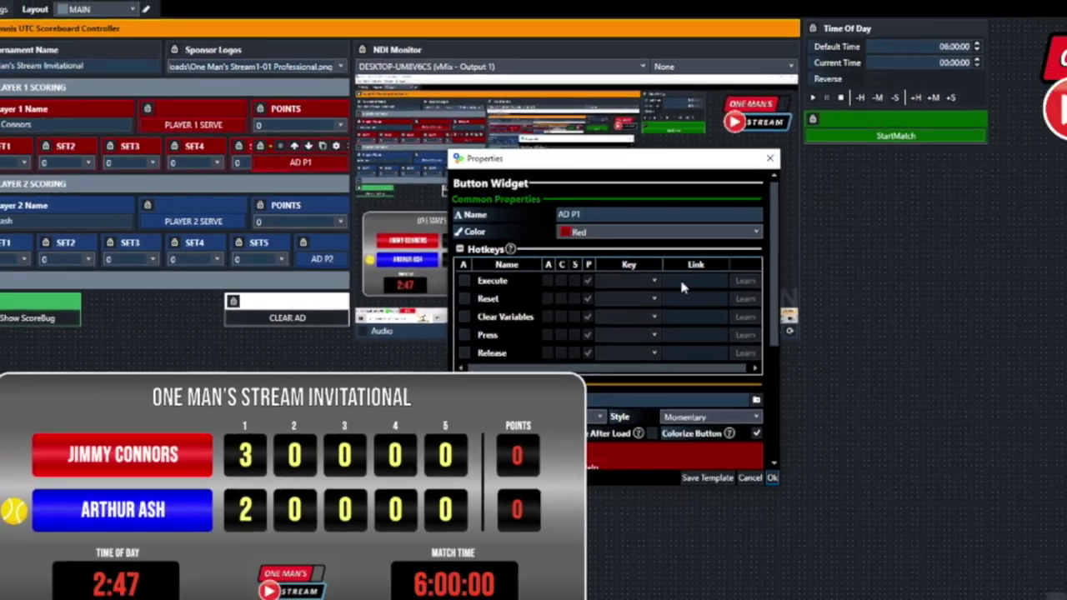
scroll(593, 263, down, 3)
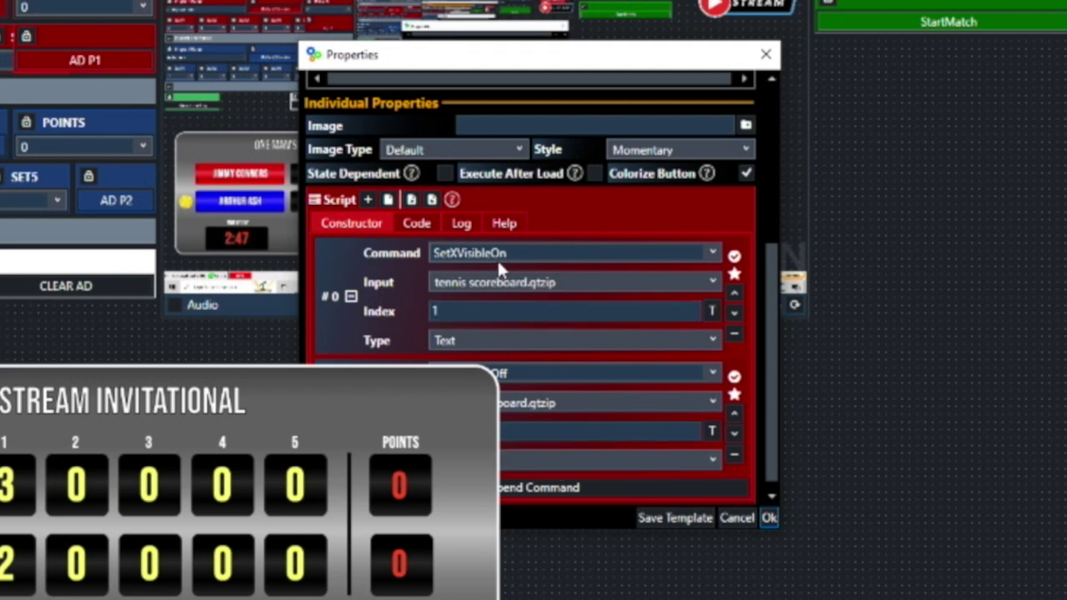
click(446, 339)
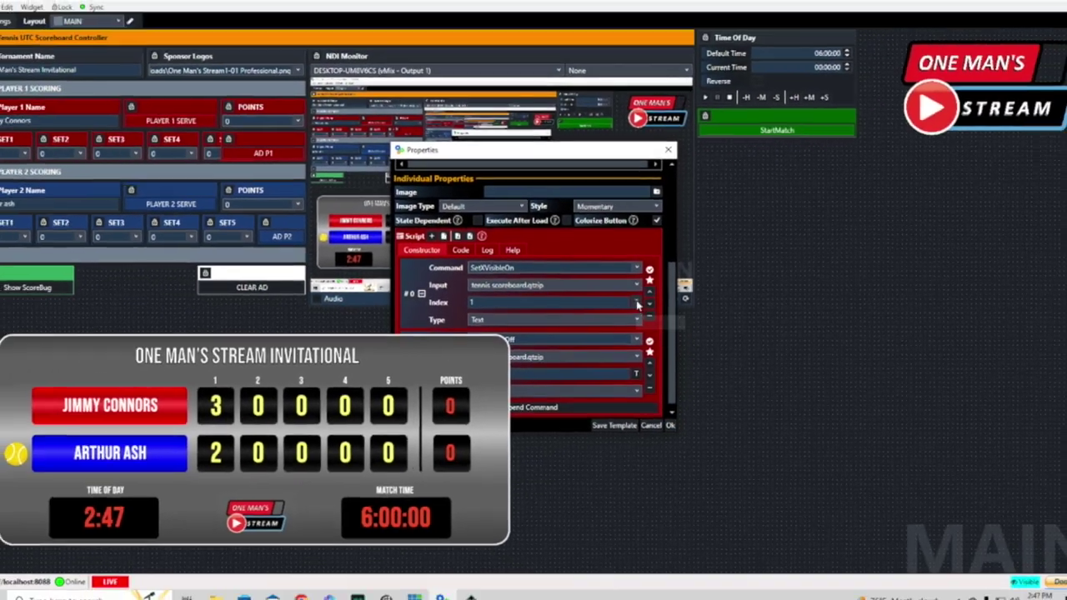
click(638, 305)
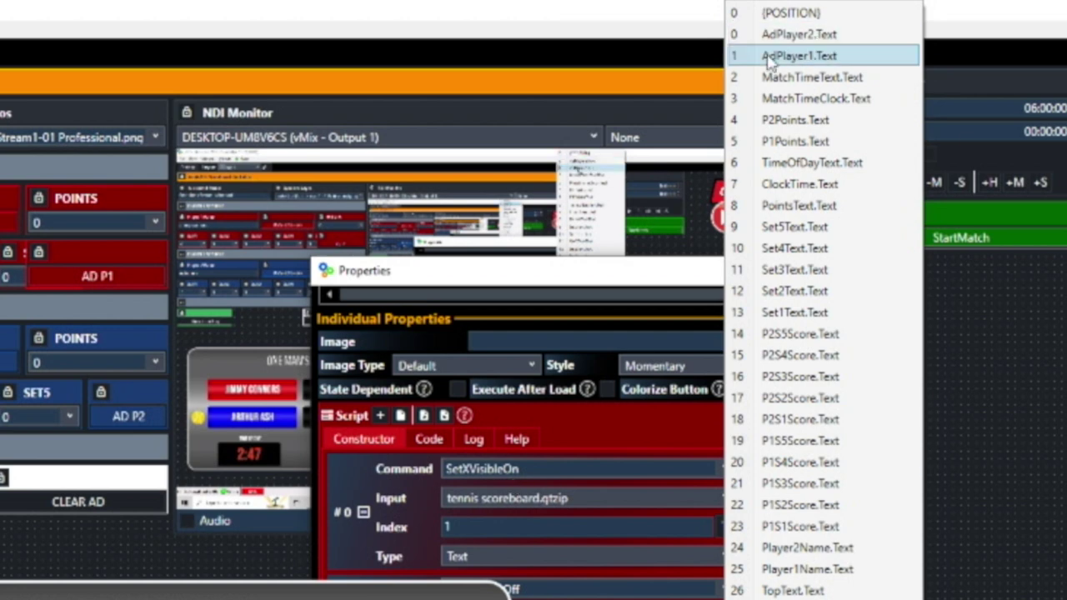
click(807, 56)
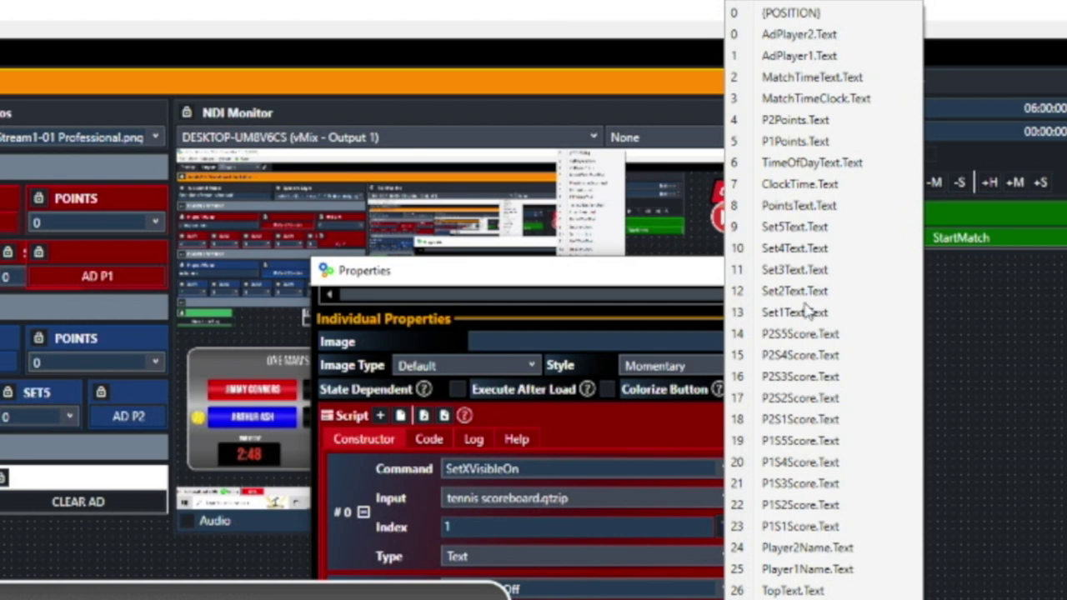
click(824, 35)
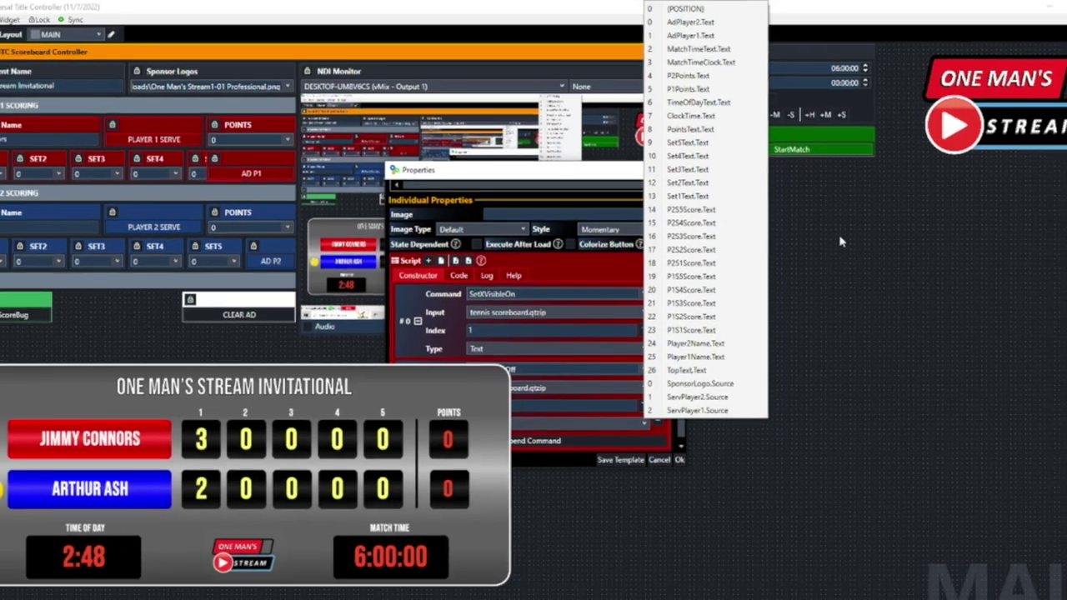
click(779, 599)
click(778, 599)
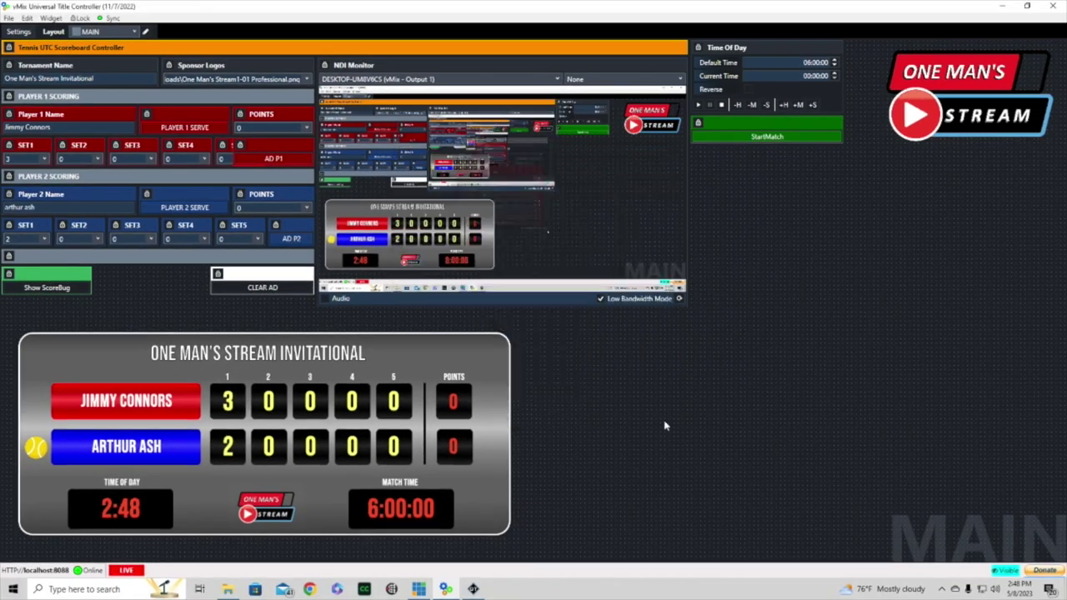
Step: Give Jimmy Connors the advantage and bring up the AD P2 widget's properties
click(274, 160)
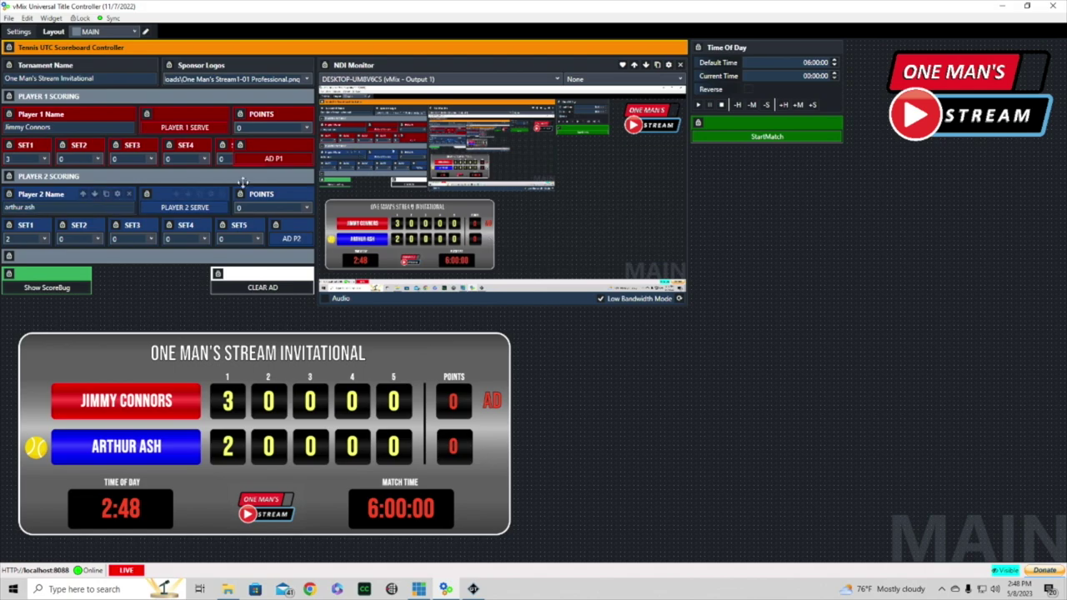
click(303, 194)
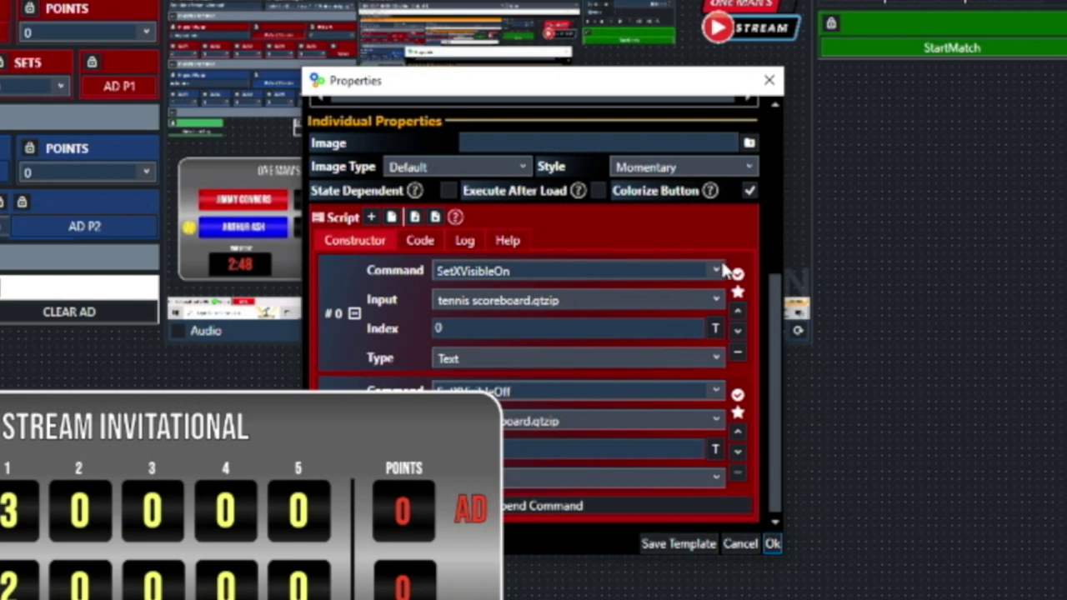
Step: Check the AD P2 script's title field index, close it, and give Arthur Ash the advantage
click(714, 329)
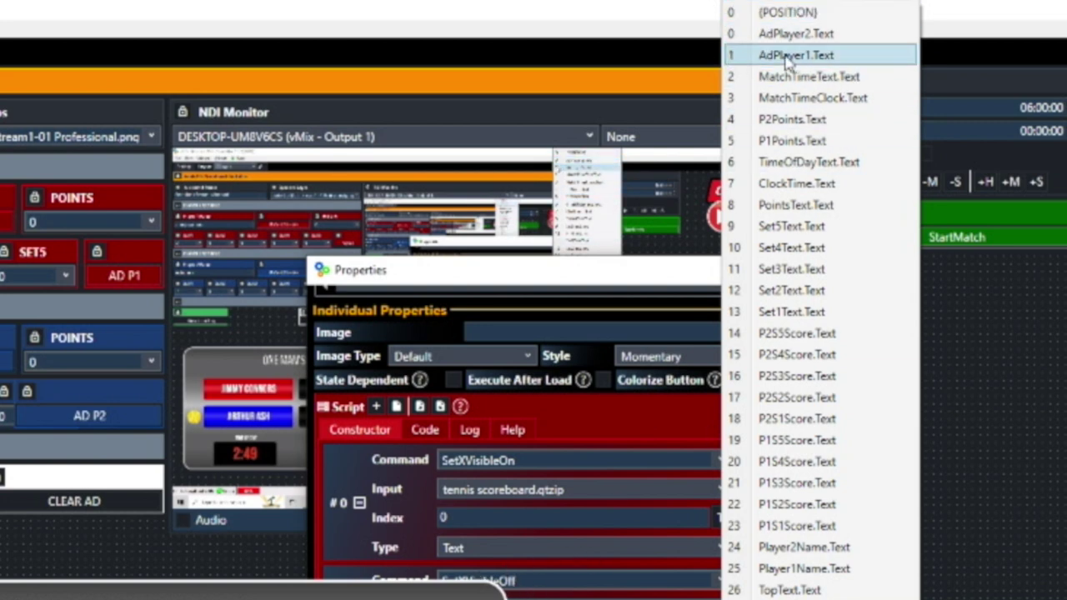
click(830, 55)
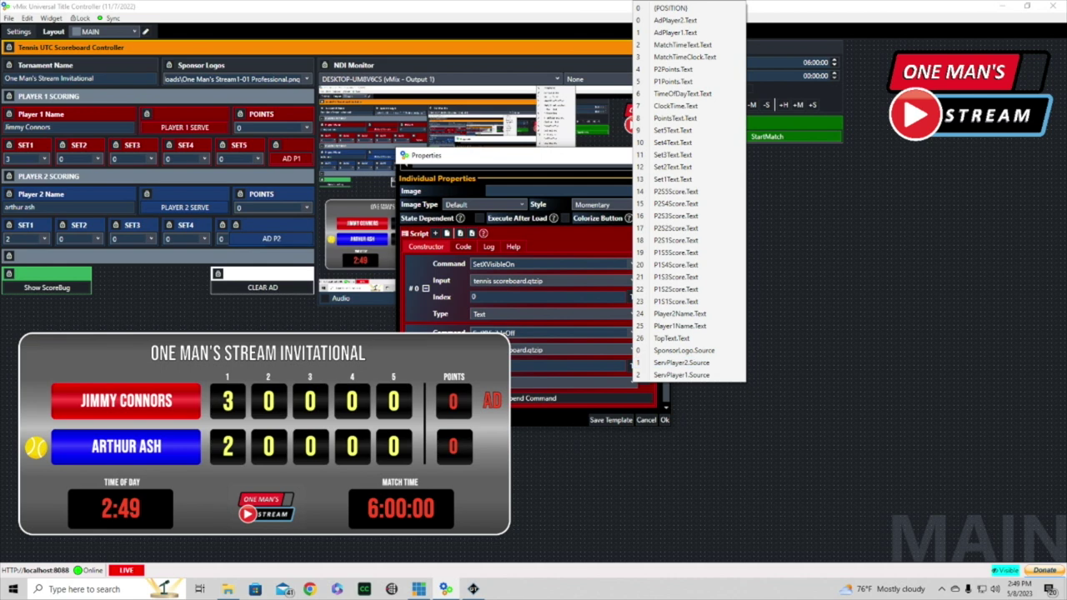
click(682, 363)
click(665, 419)
click(291, 239)
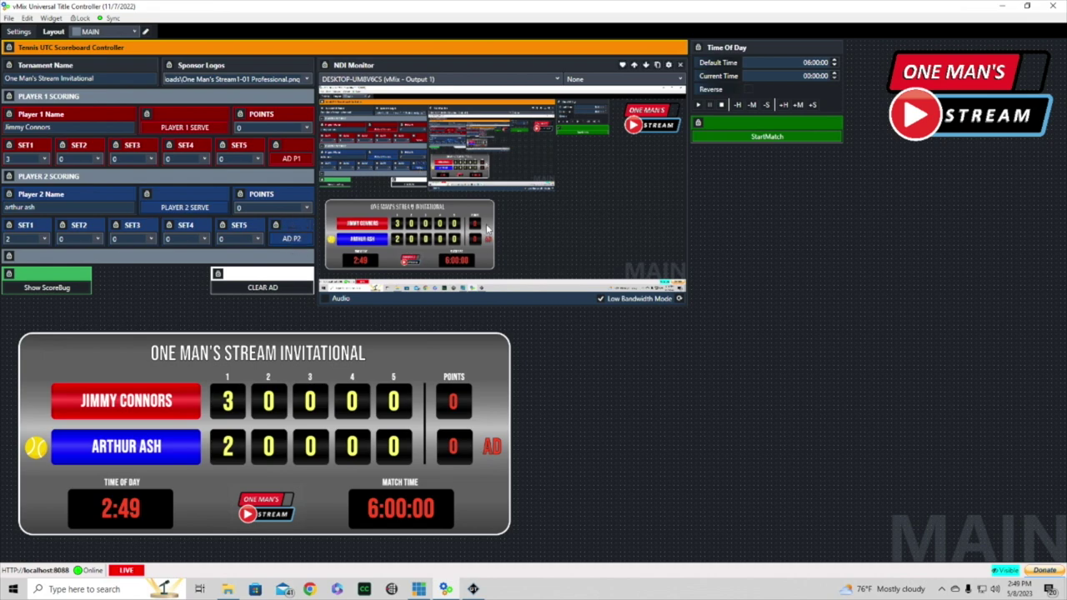
Step: Clear the AD marker, then set CLEAR AD's second SetXVisibleOff command to AdPlayer1.Text
mouse_move(264, 290)
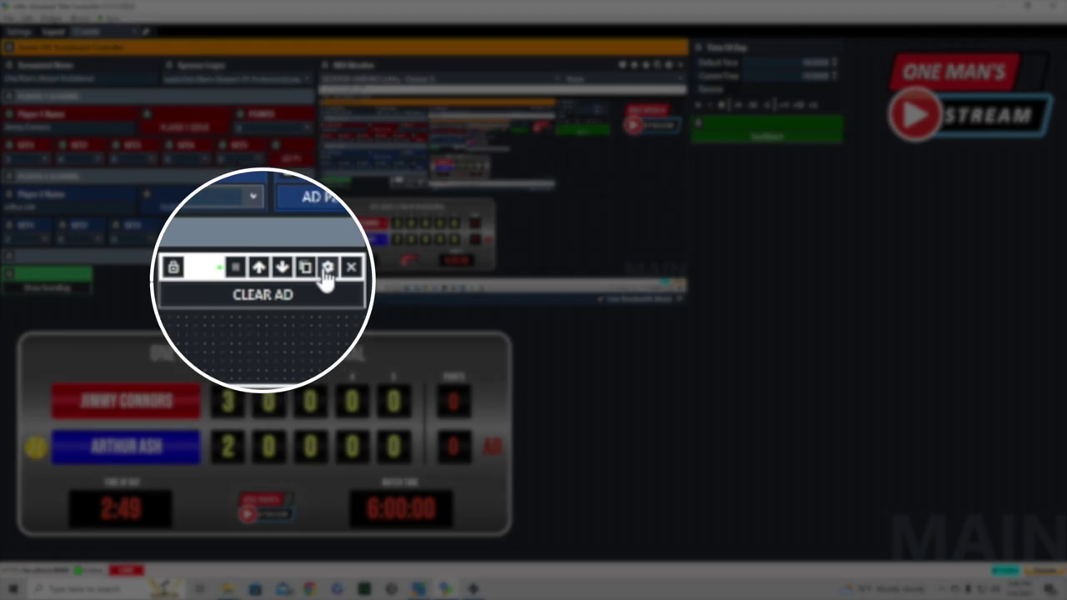
click(264, 296)
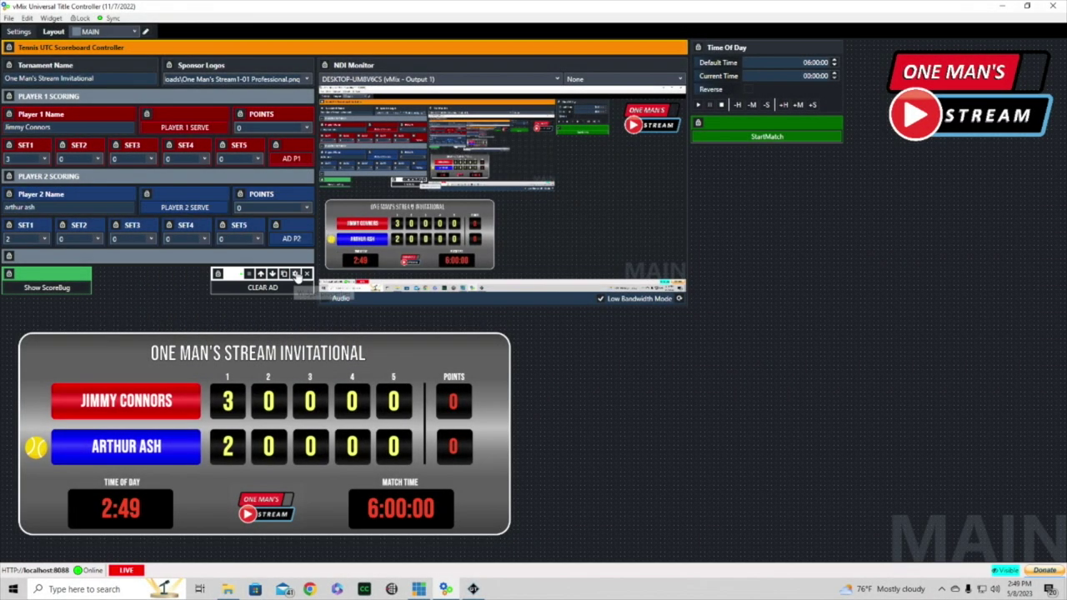
click(296, 274)
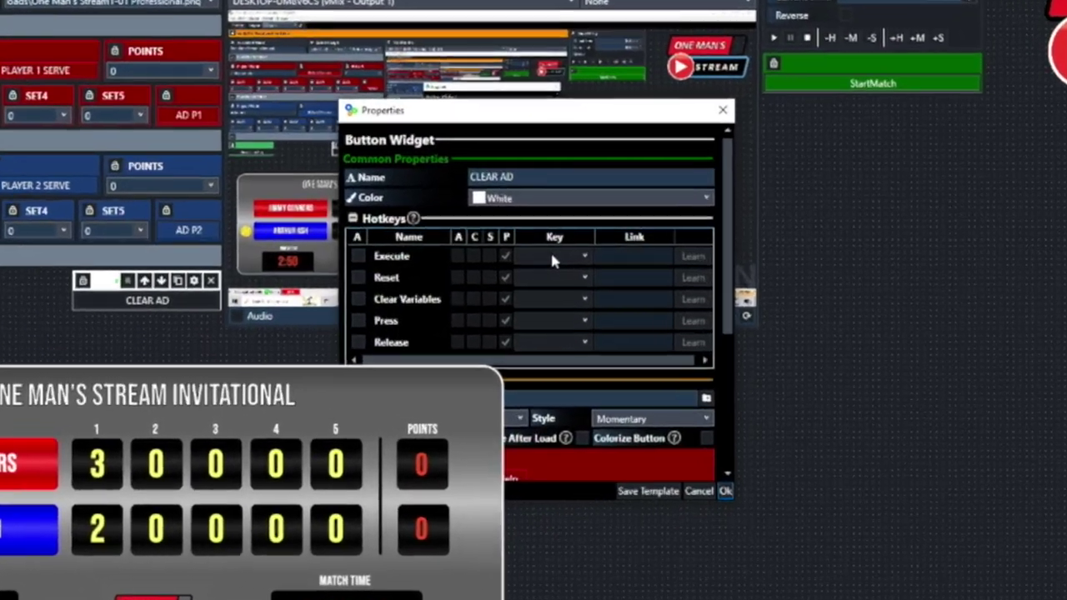
scroll(541, 255, down, 3)
scroll(557, 260, down, 2)
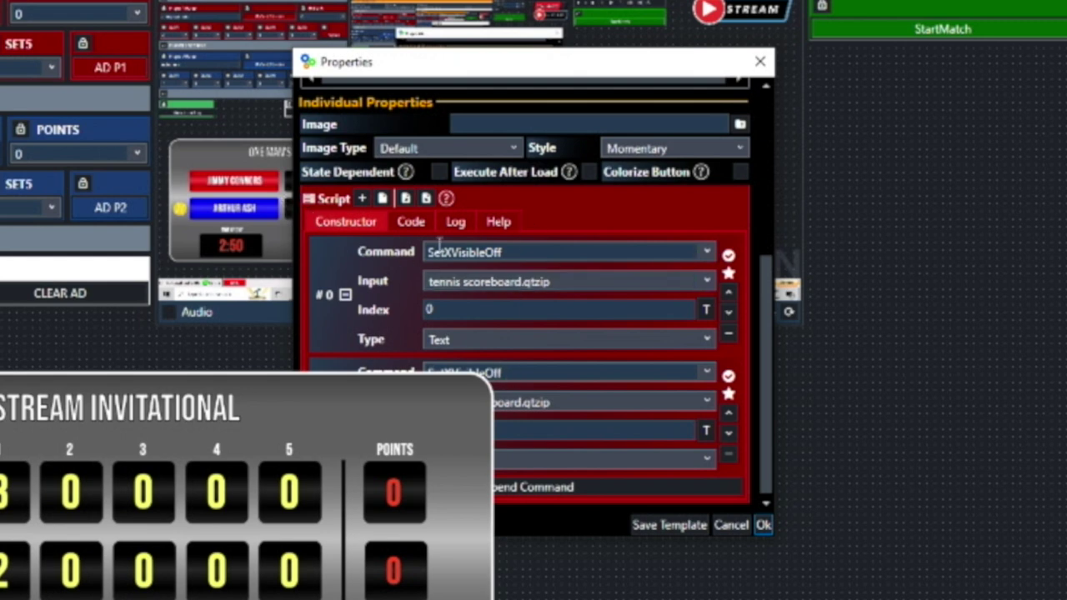
click(361, 200)
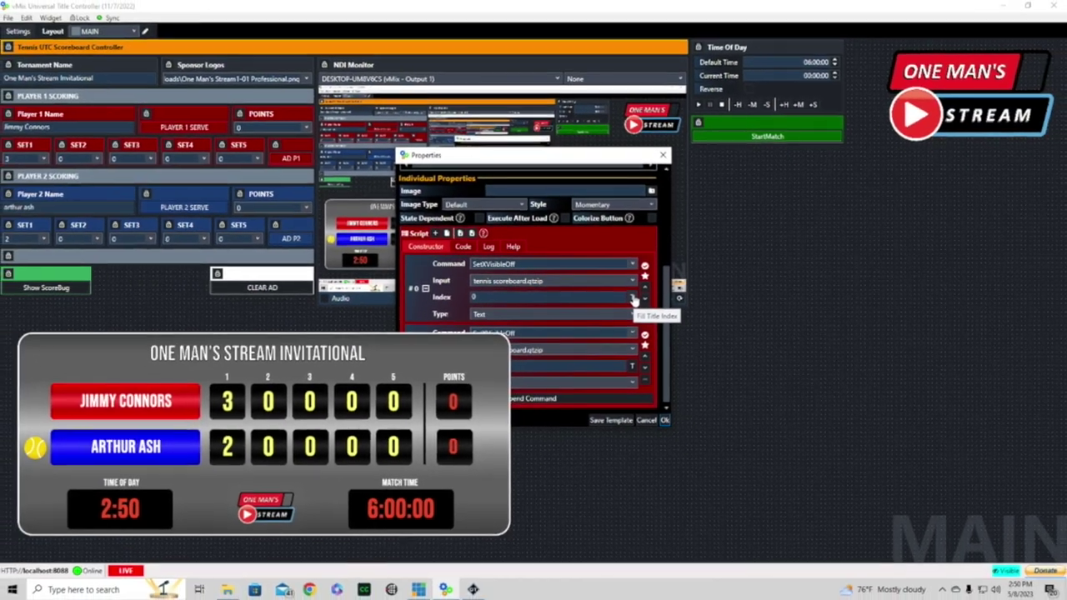
click(697, 308)
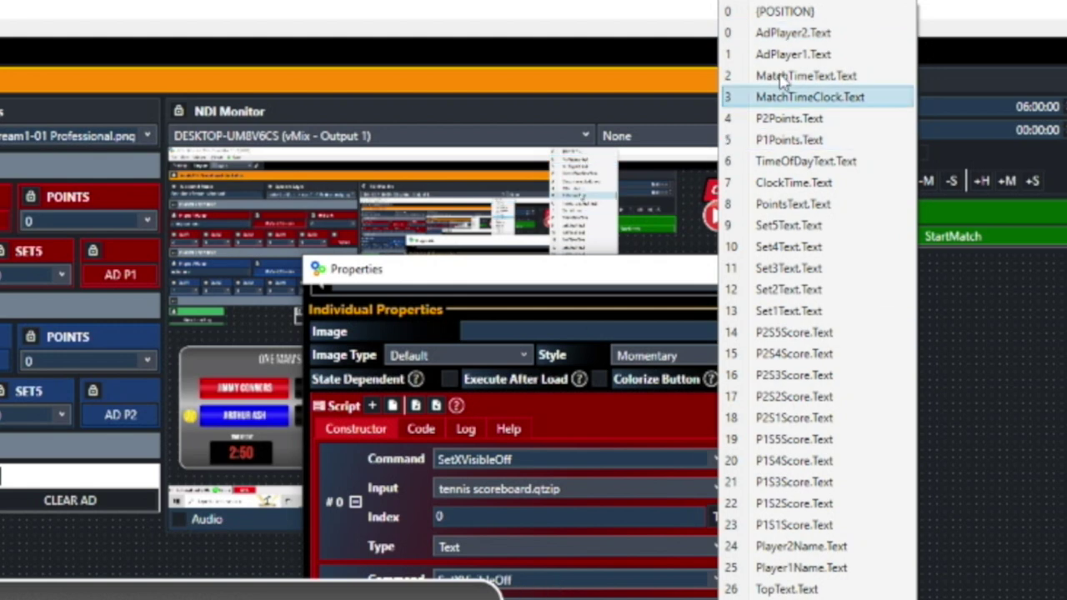
click(815, 53)
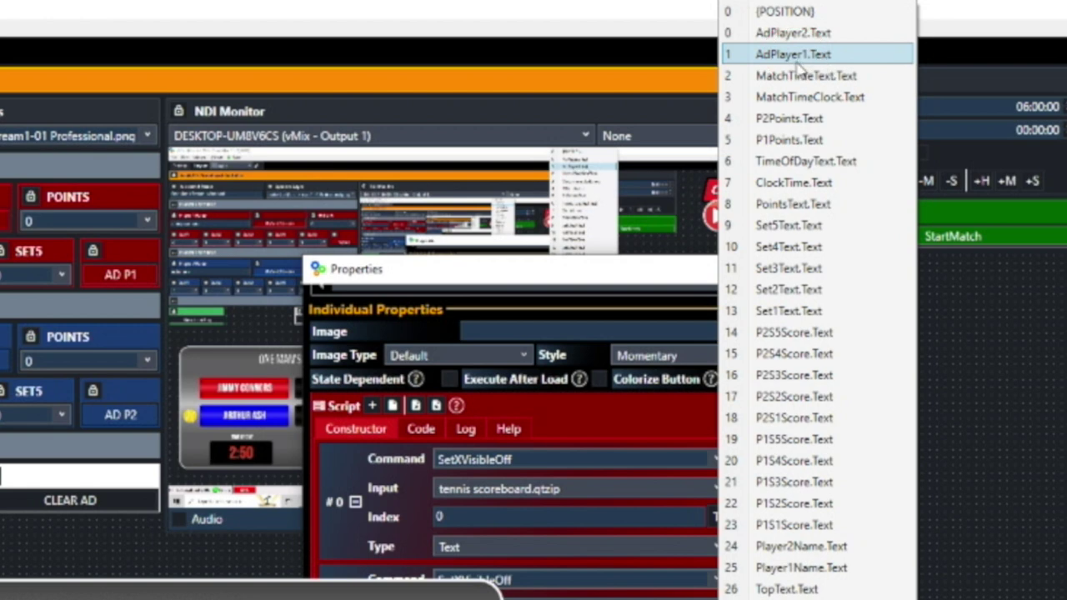
click(1031, 529)
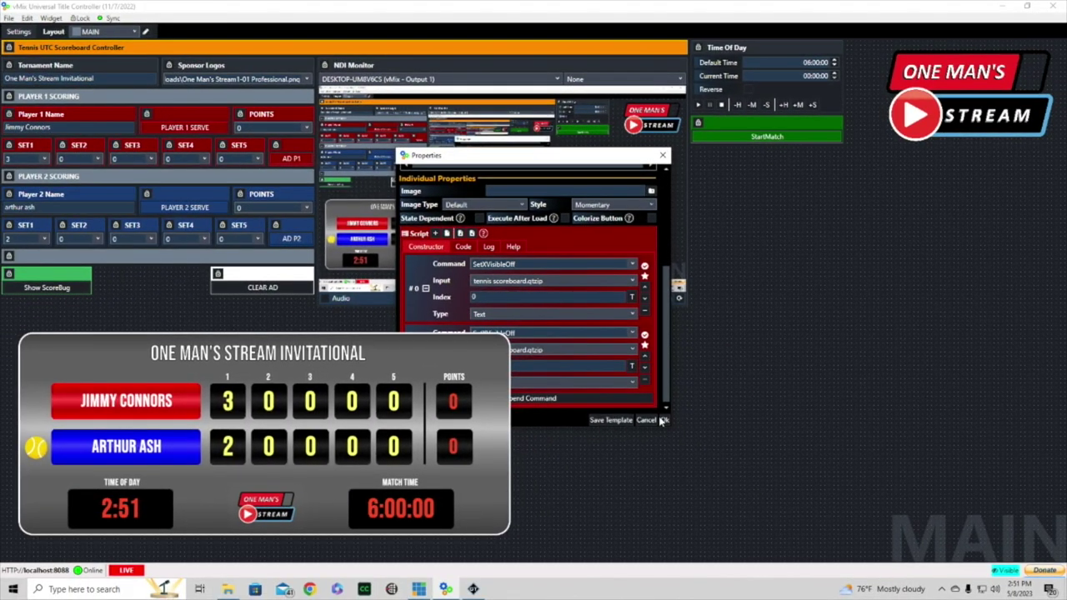
click(663, 420)
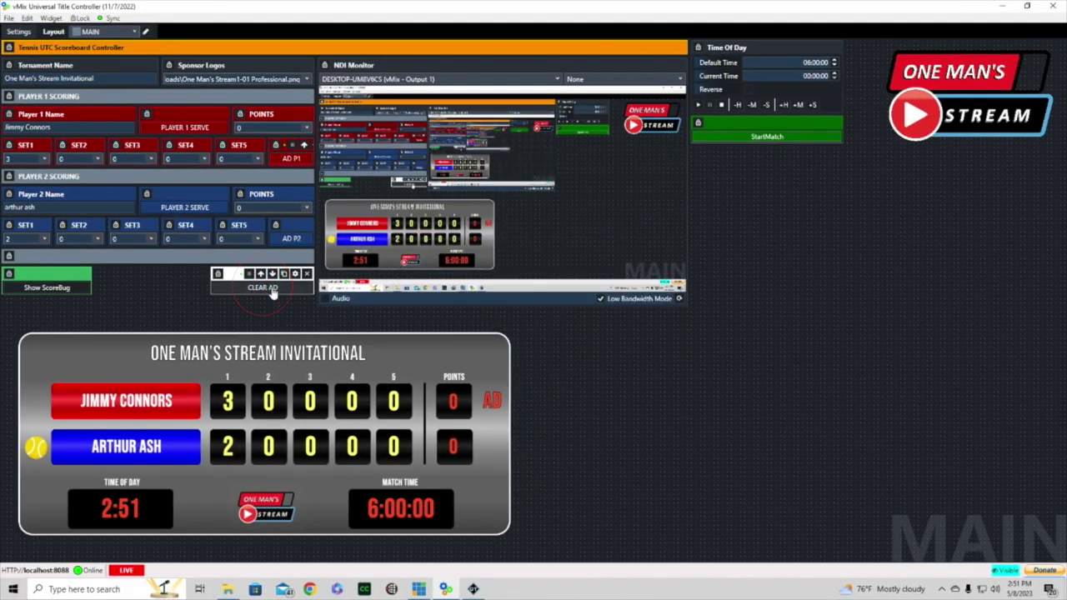
Step: Clear the AD marker, toggle the scorebug off and on, and review its properties
click(271, 290)
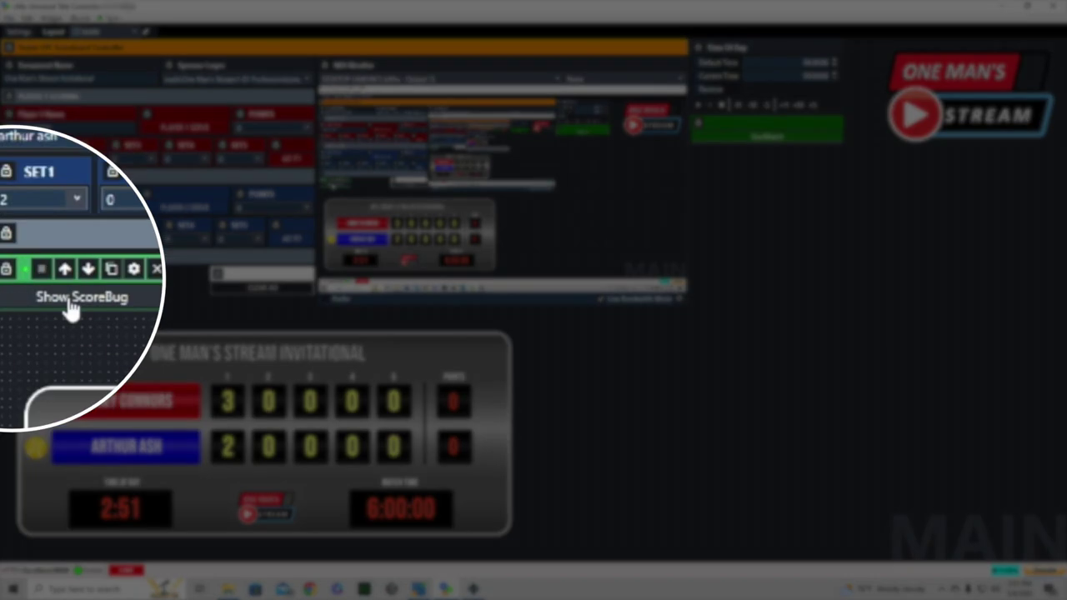
click(42, 289)
click(71, 307)
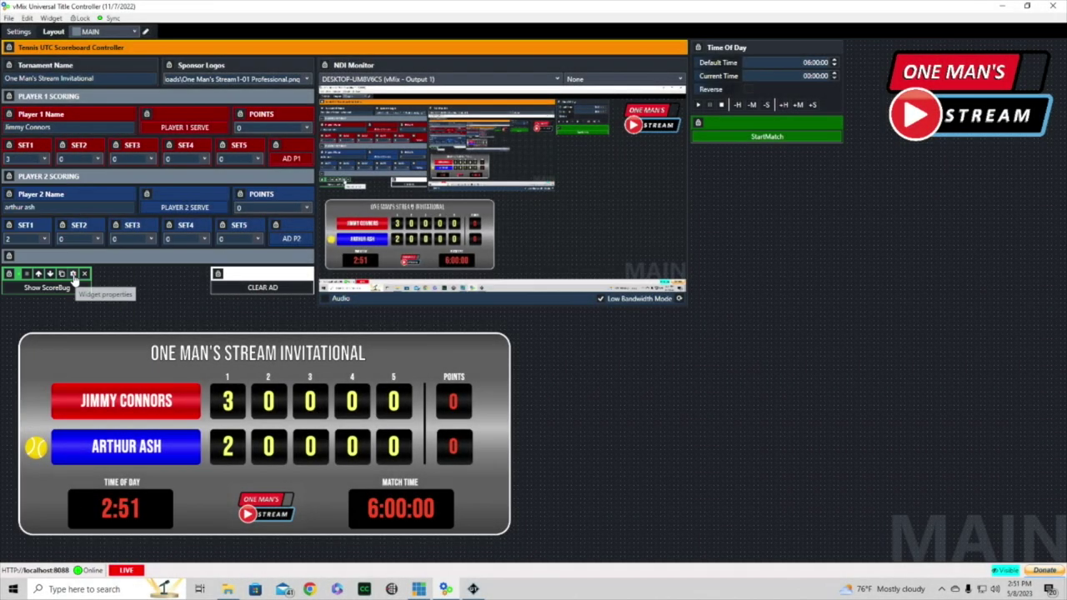
click(73, 274)
scroll(555, 340, down, 5)
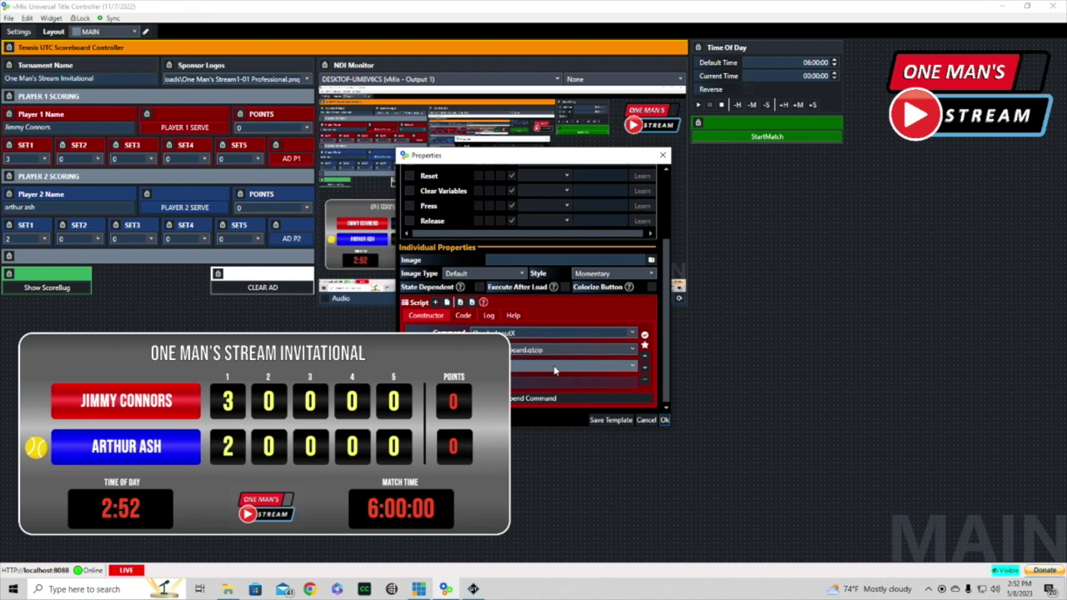
click(665, 420)
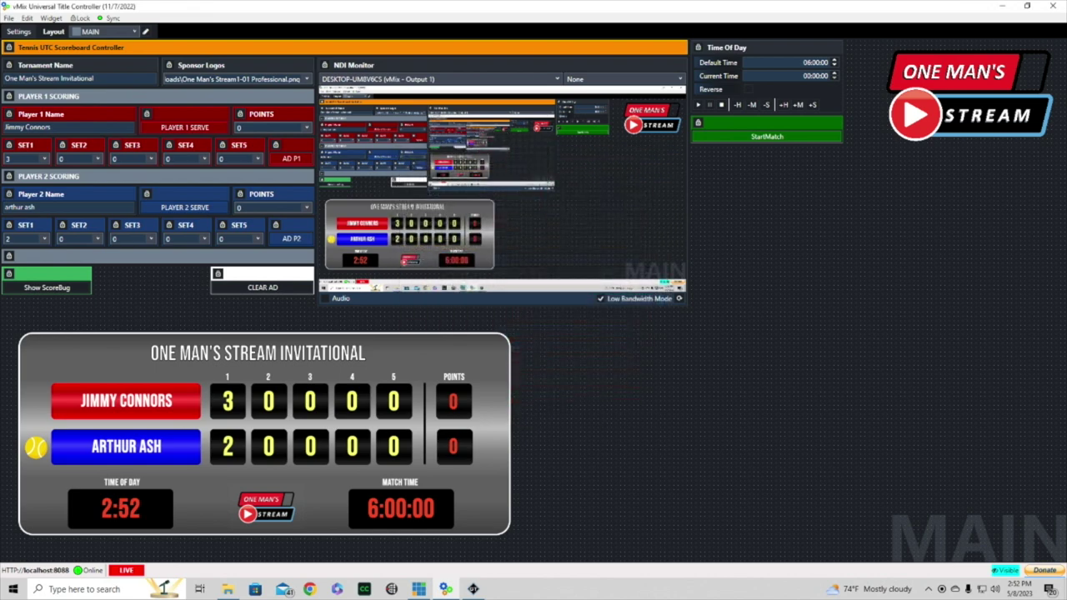
Step: Hide and show the scorebug again, then inspect its OverlayInputX script command
click(47, 289)
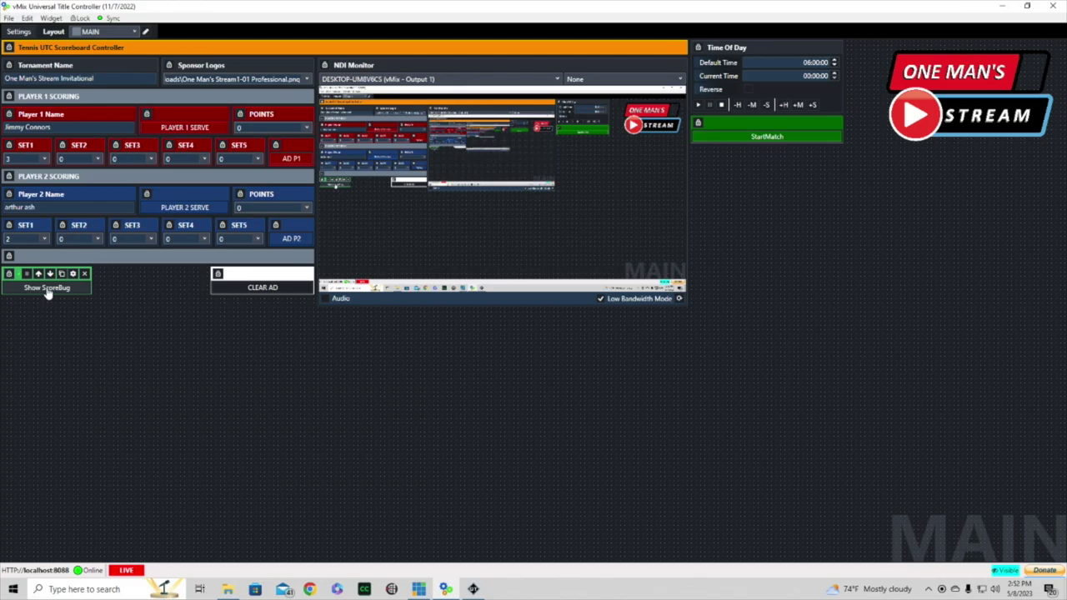
click(47, 288)
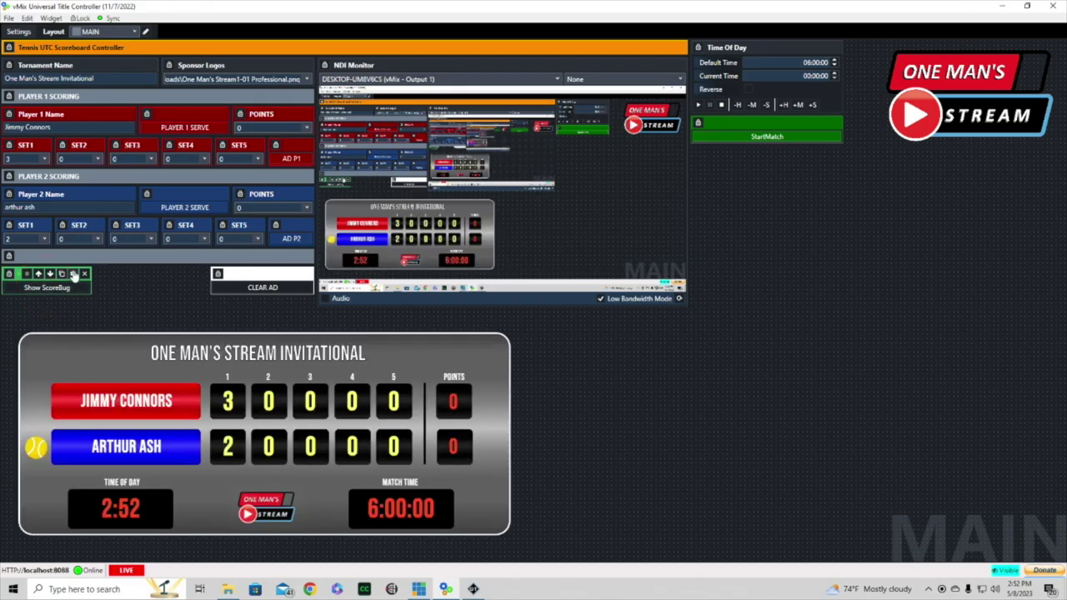
click(73, 274)
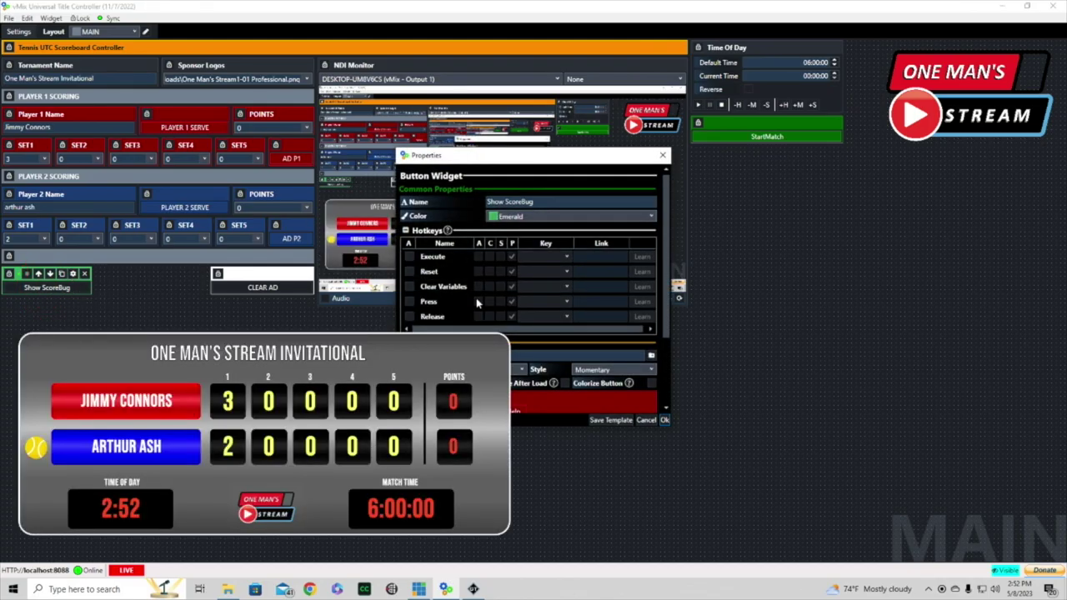
scroll(556, 293, down, 2)
click(522, 332)
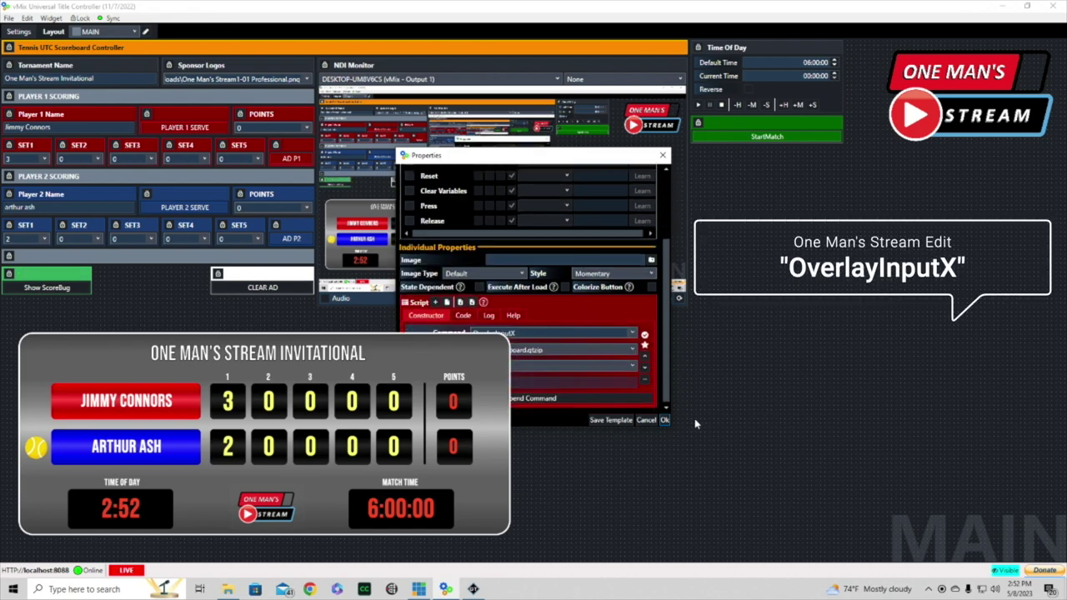
Step: Open the tennis scoreboard in Title Editor and confirm ClockTime.Text uses the {0:h:mm} format
click(664, 420)
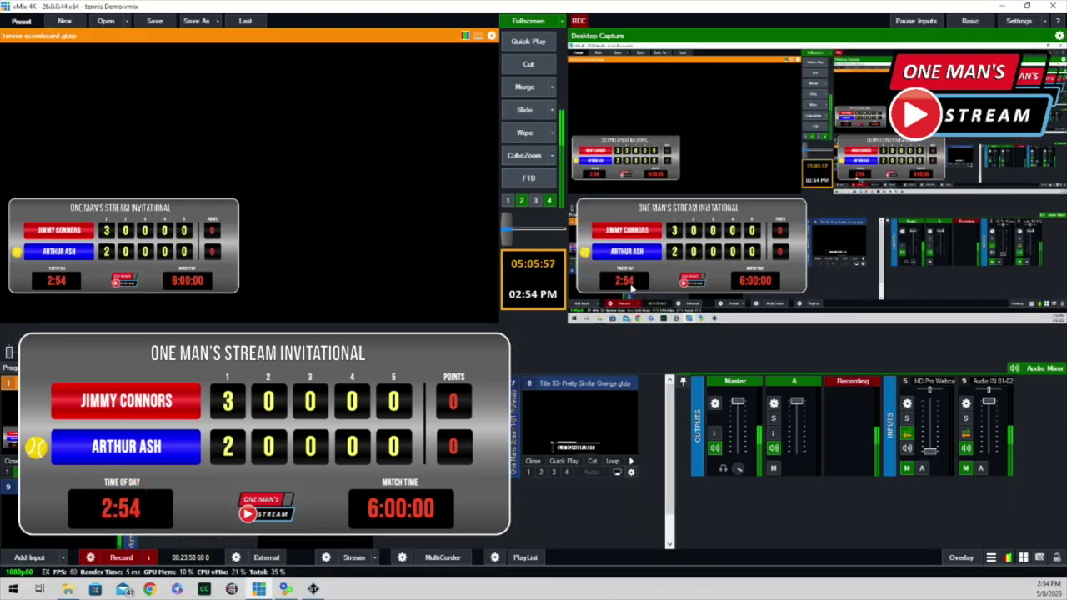
right_click(154, 68)
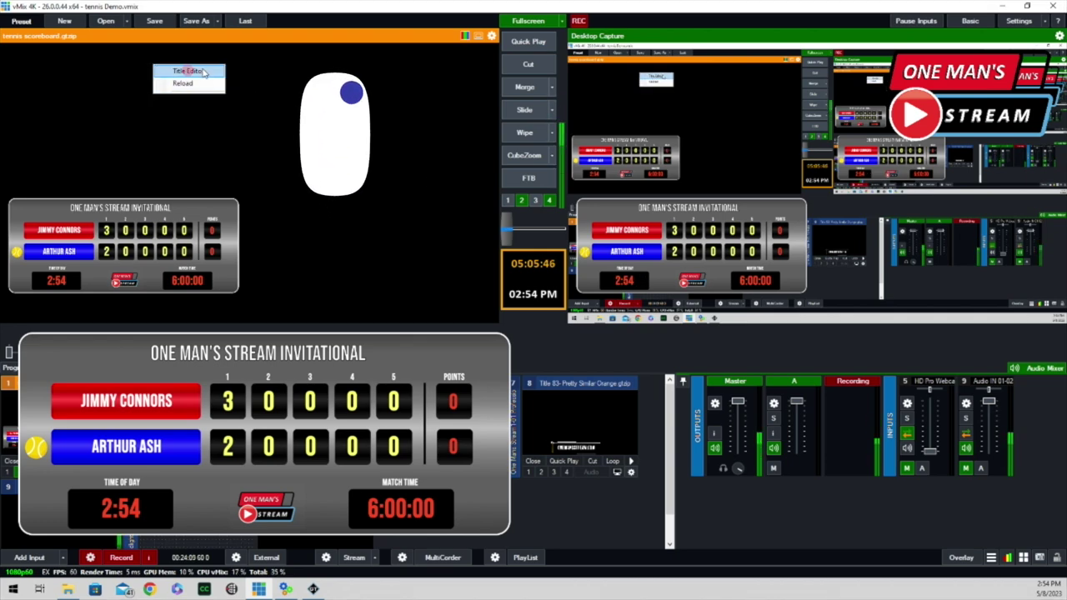
click(185, 71)
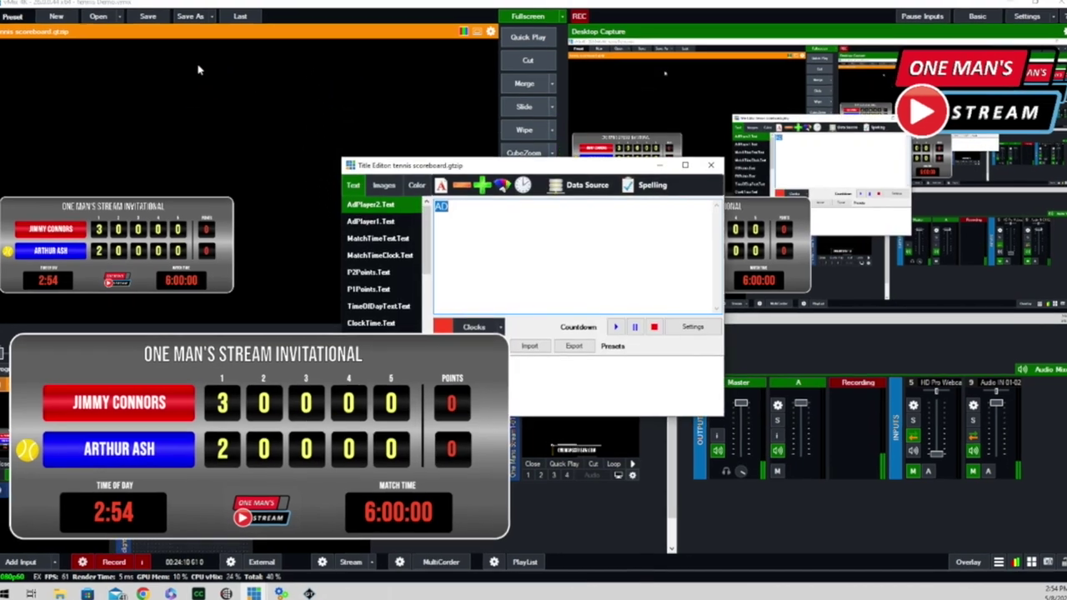
click(380, 306)
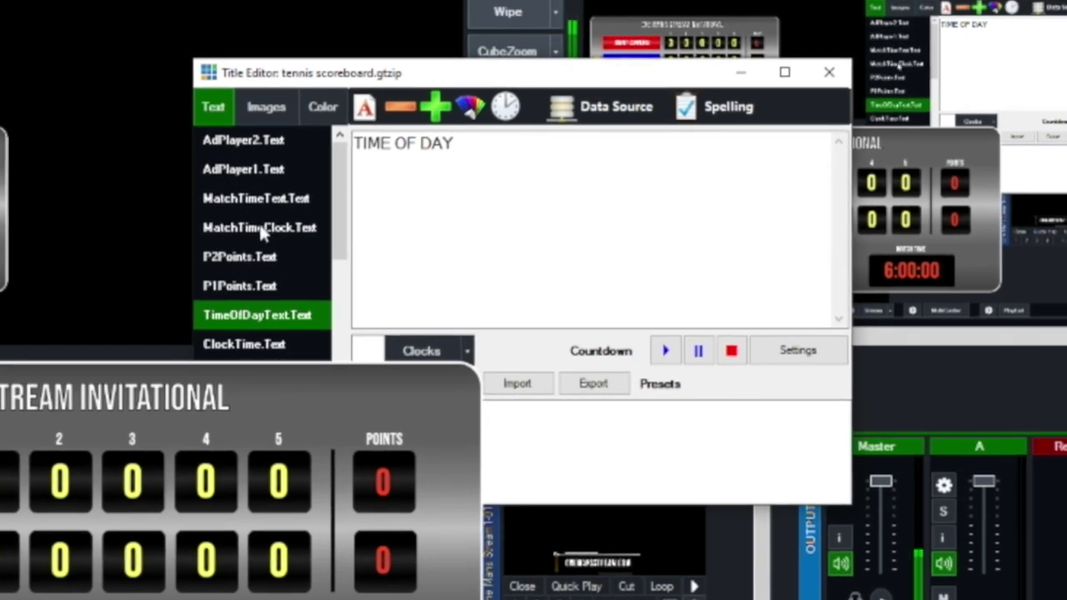
click(236, 347)
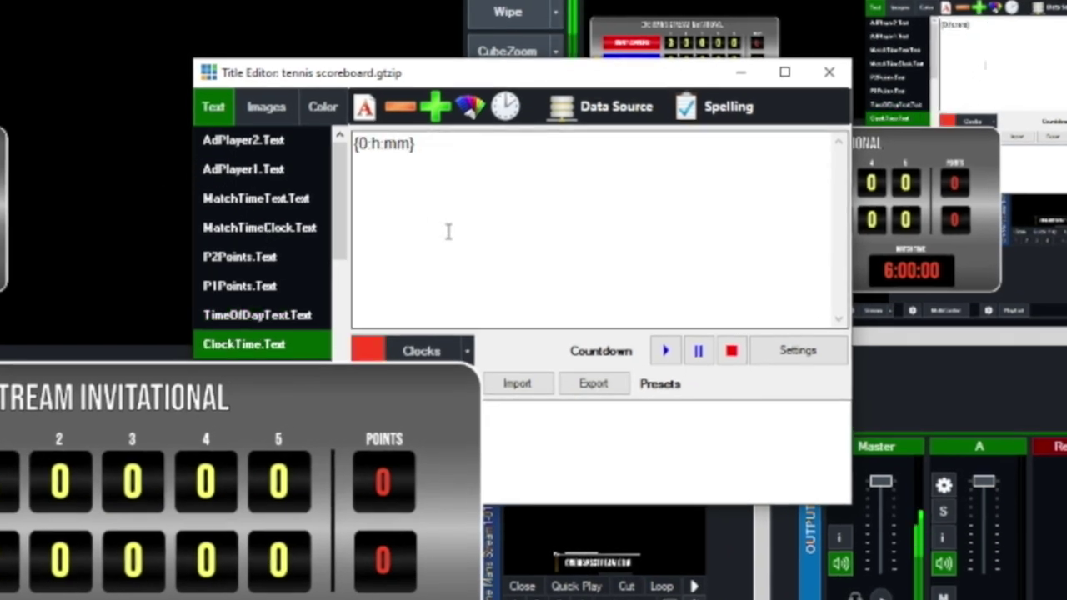
click(468, 352)
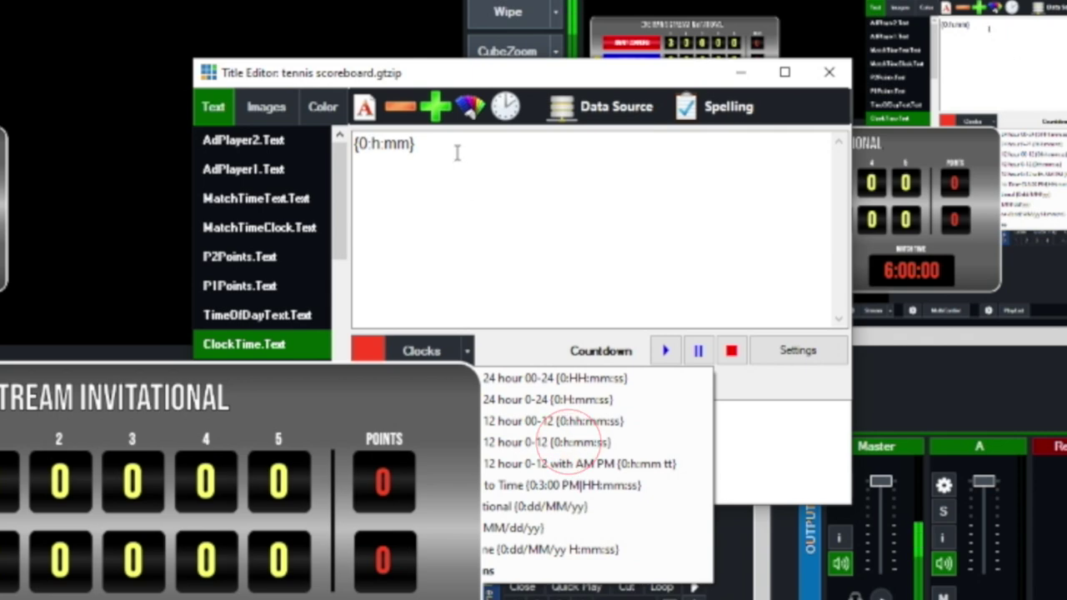
click(384, 144)
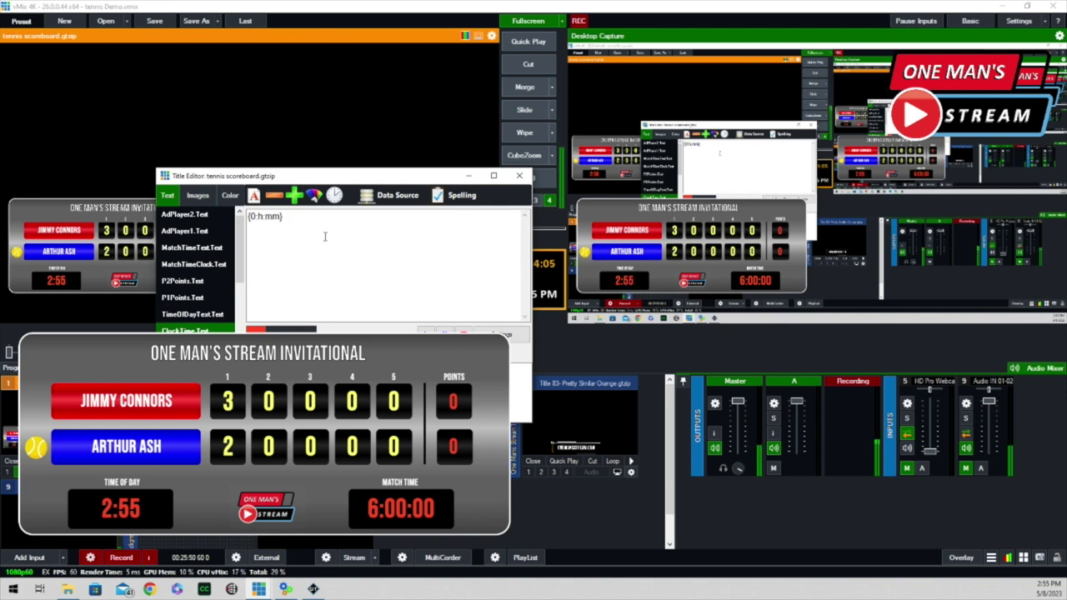
click(755, 283)
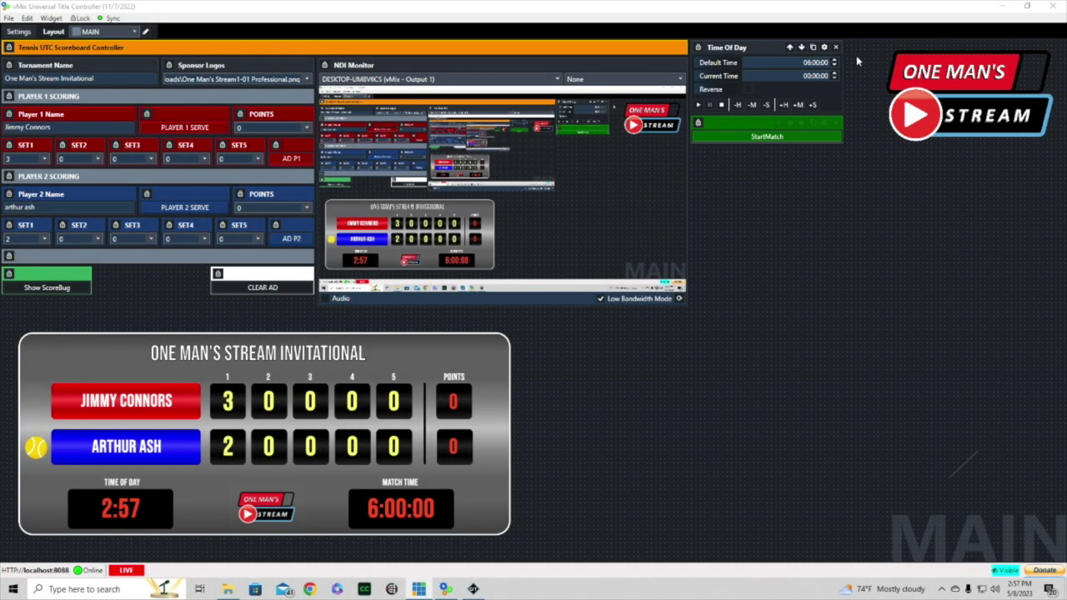
click(825, 48)
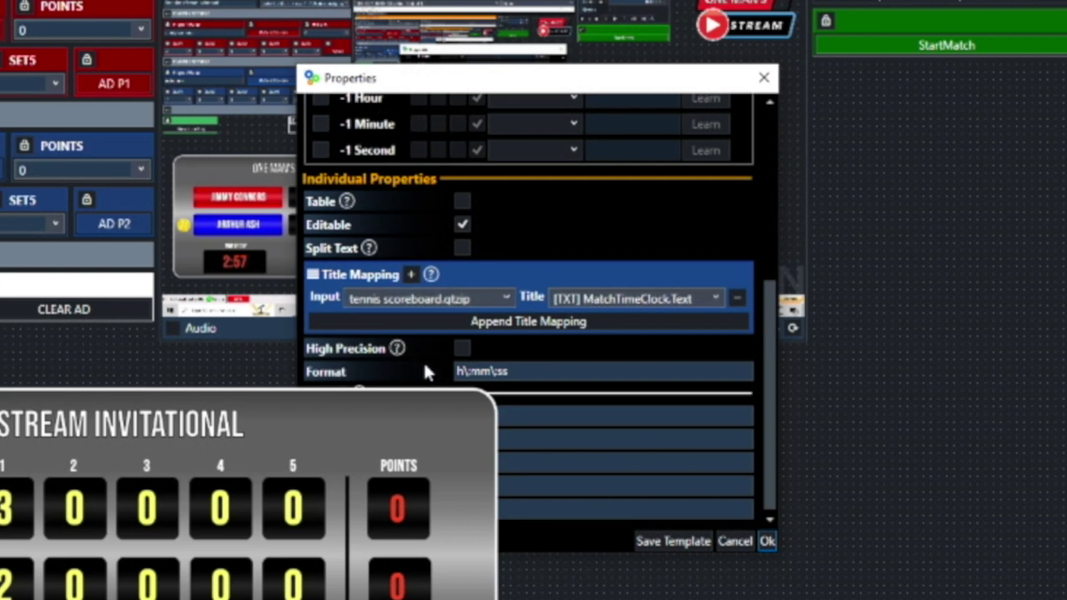
click(481, 371)
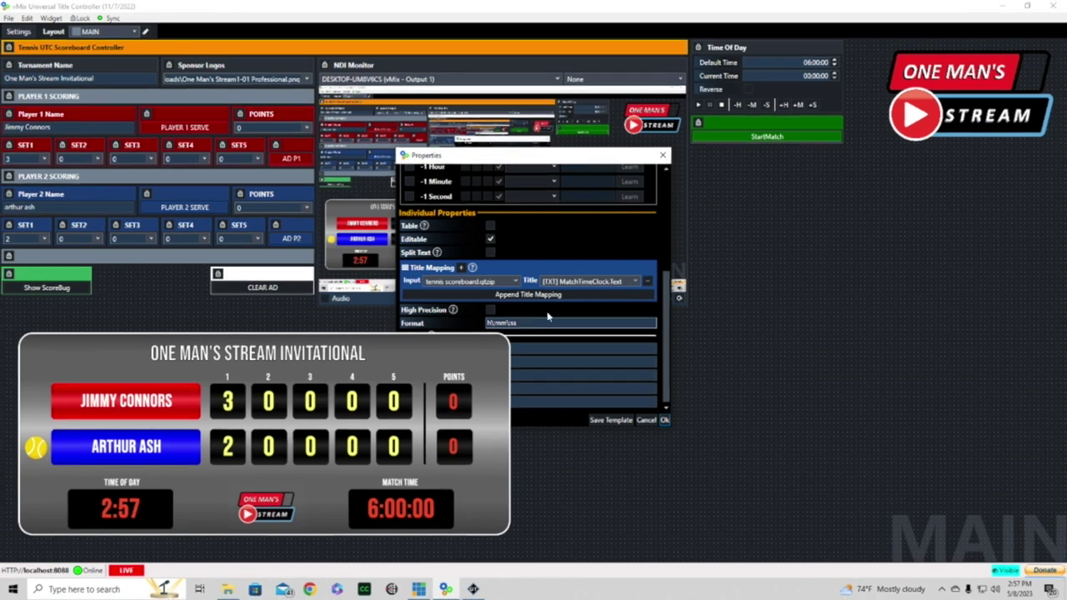
click(766, 541)
click(665, 420)
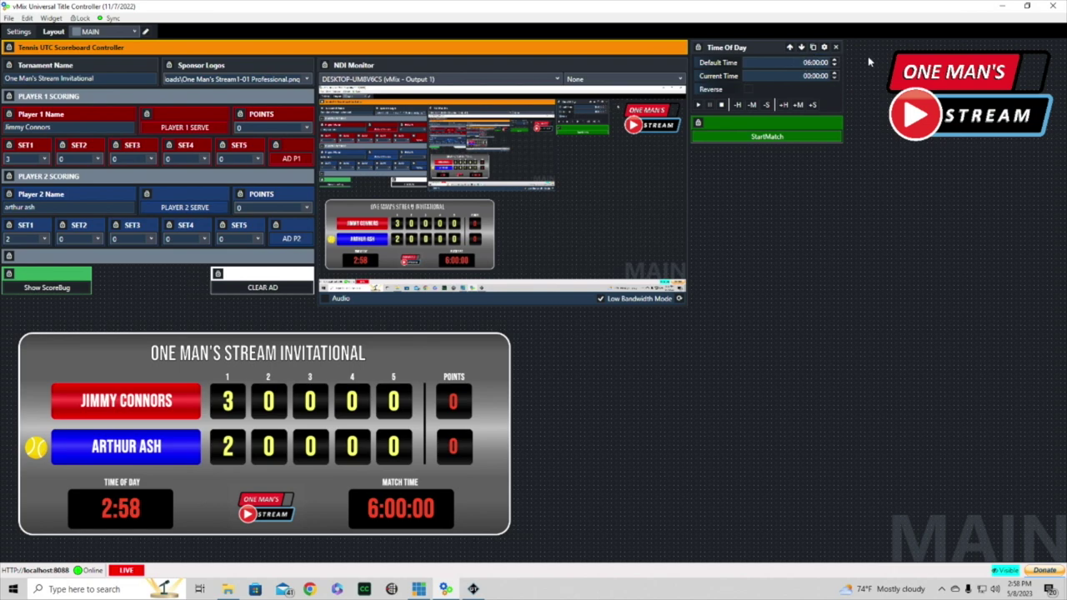
Step: Run the Time Of Day timer, link its Start hotkey A to StartMatch, then pause it at 0:00:42
click(701, 106)
click(825, 48)
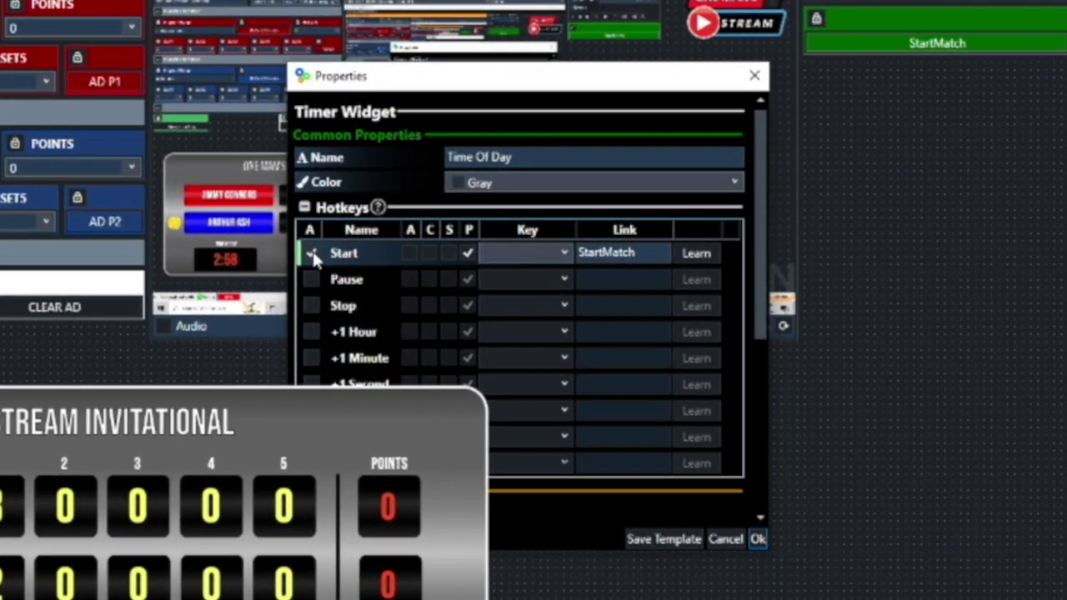
click(312, 255)
click(634, 252)
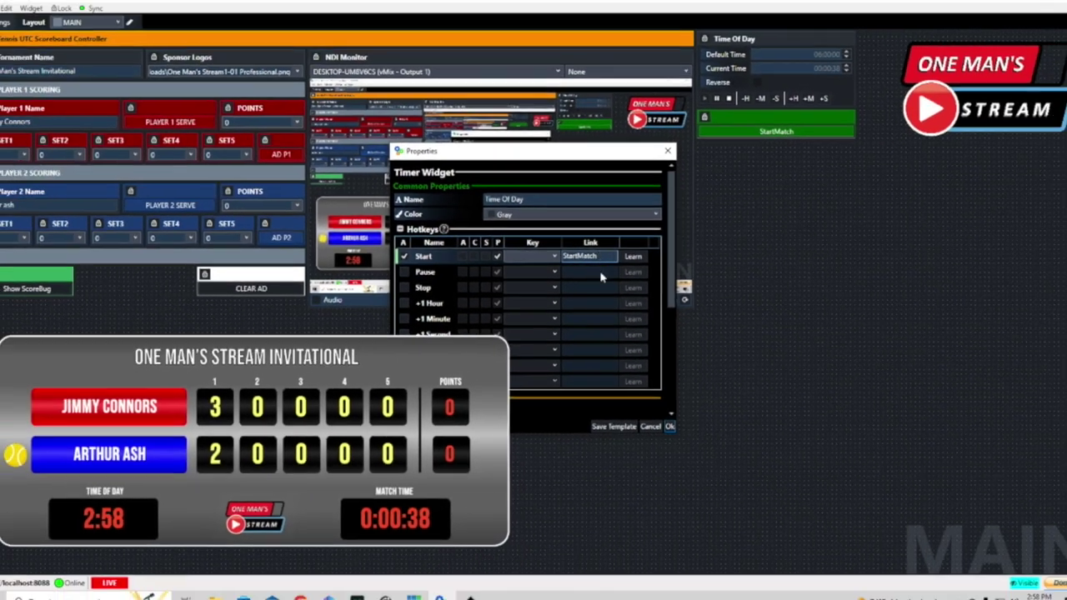
click(756, 537)
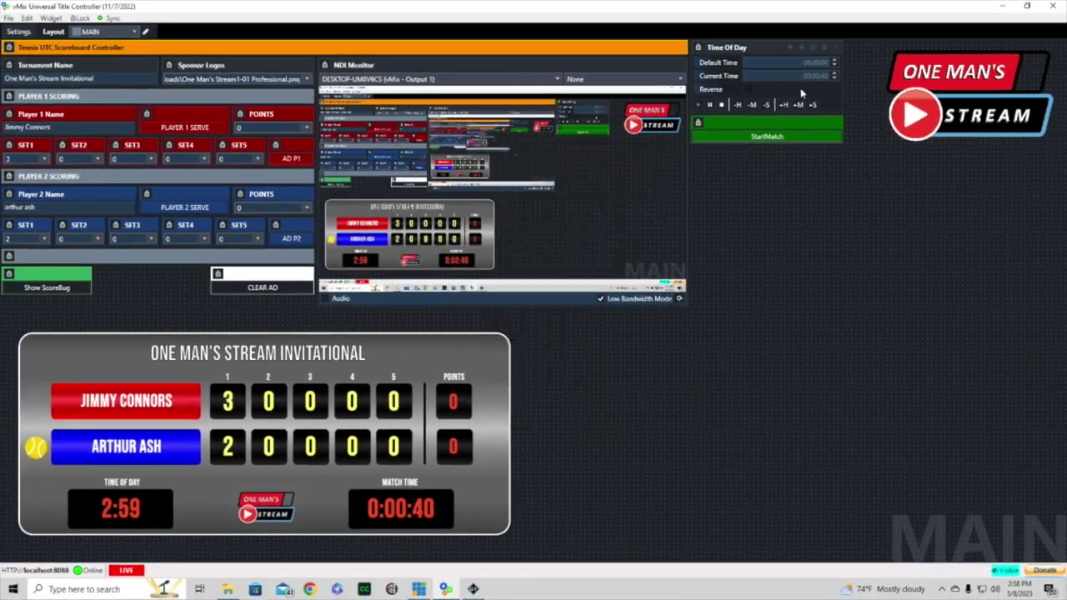
click(710, 106)
mouse_move(821, 125)
Step: Check the StartMatch trigger's ExecLink script, then fire StartMatch to reset match time to 0:00:00
click(823, 123)
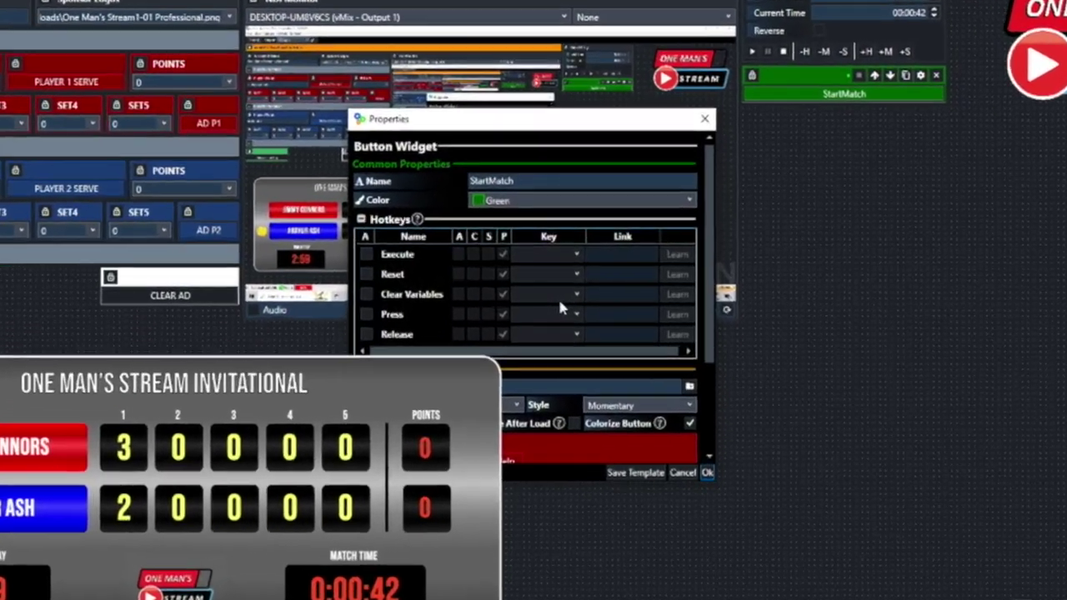
scroll(560, 309, down, 5)
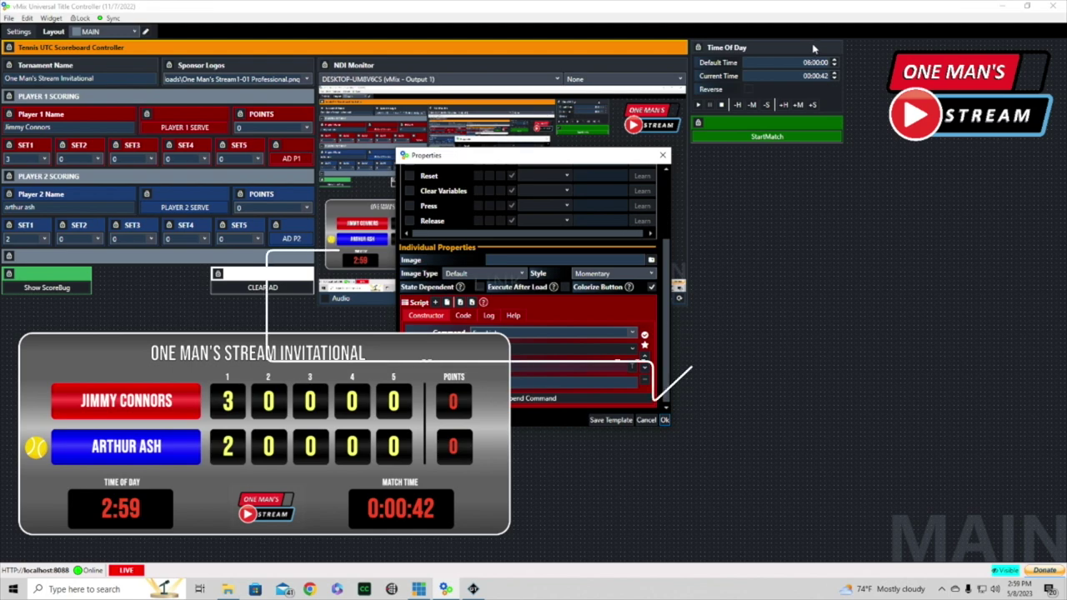
click(664, 420)
click(771, 138)
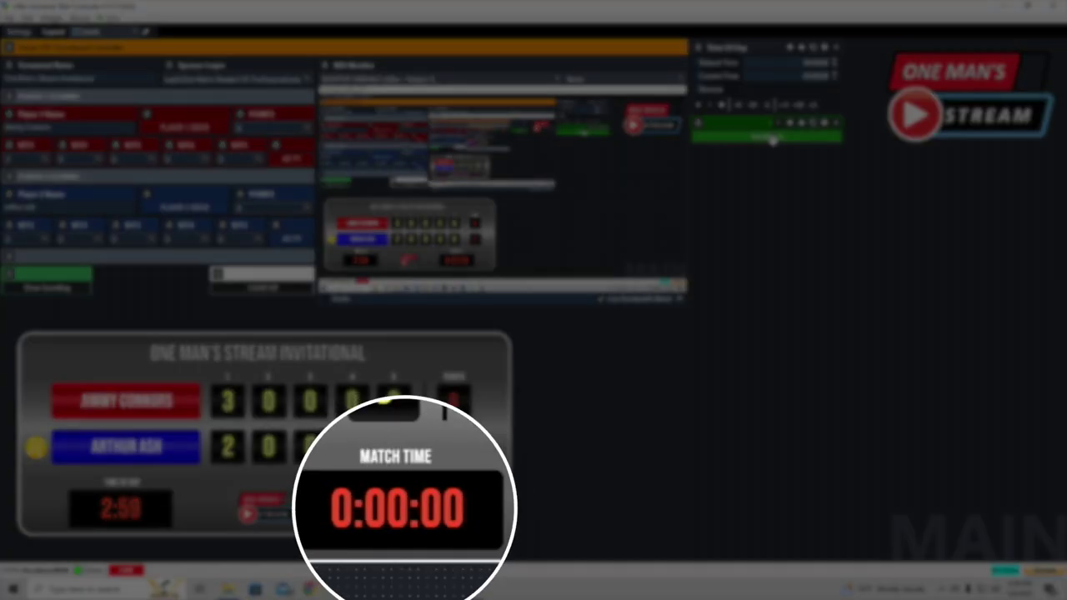